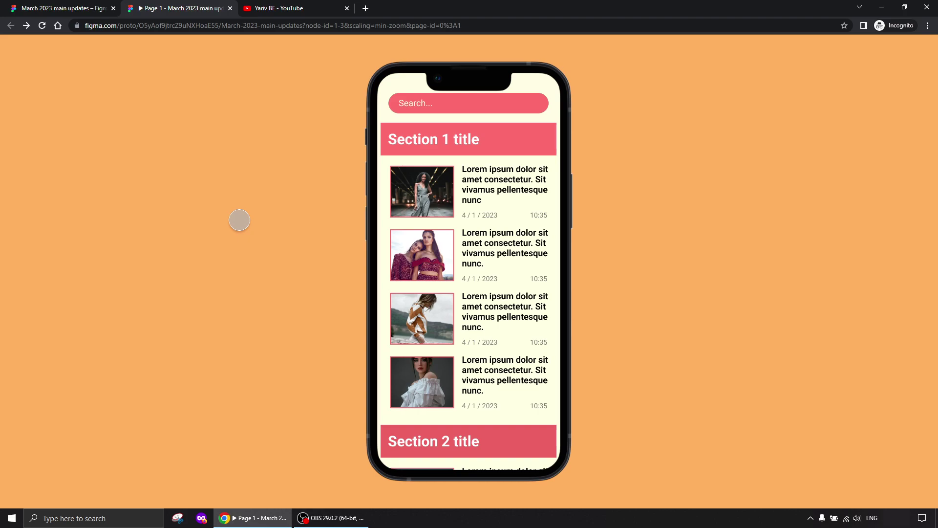
# Examine how the section titles behave while scrolling down and back up through the mobile prototype
pyautogui.moveTo(477, 377); pyautogui.dragTo(473, 251)
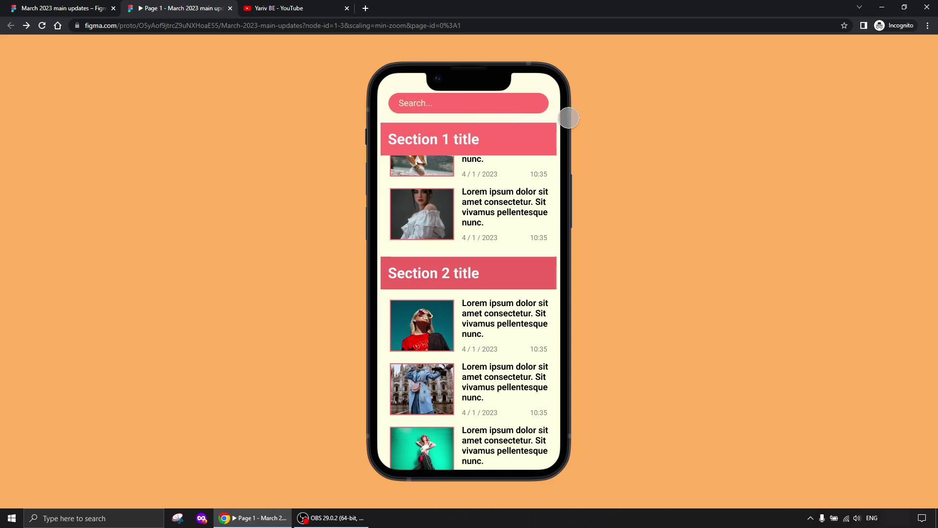
pyautogui.moveTo(475, 387); pyautogui.dragTo(459, 245)
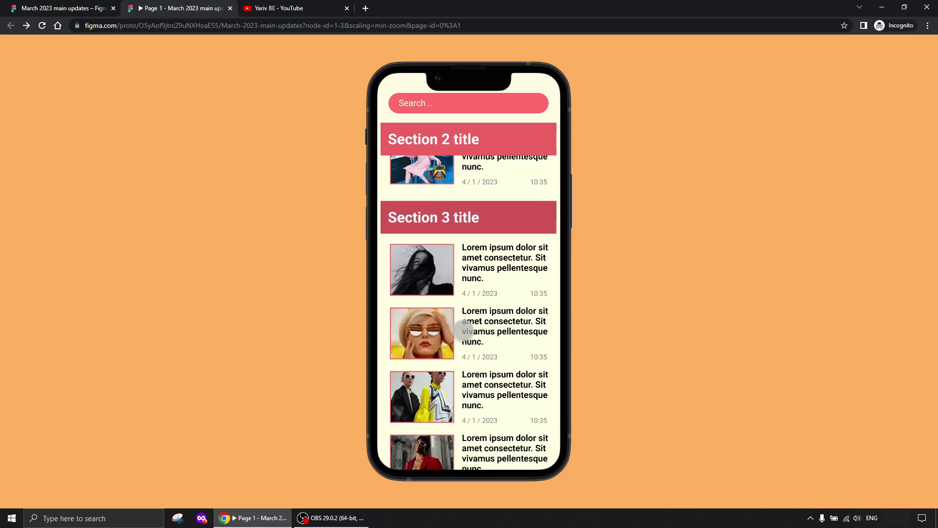
pyautogui.moveTo(463, 331); pyautogui.dragTo(463, 239)
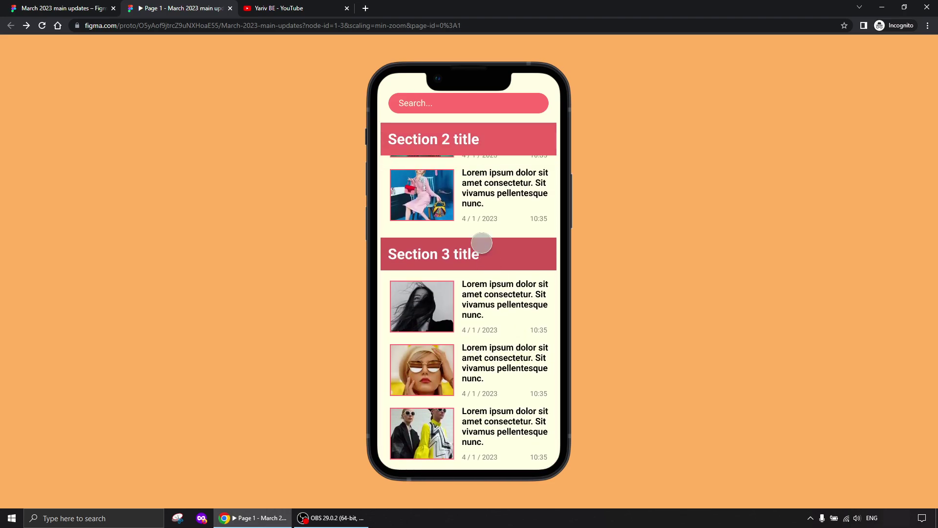
pyautogui.scroll(8, 467, 188)
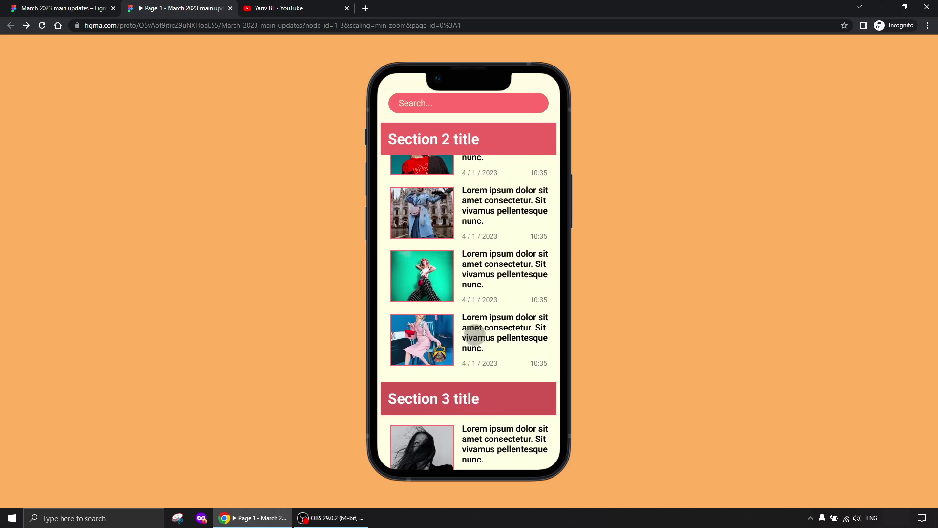
pyautogui.scroll(4, 469, 386)
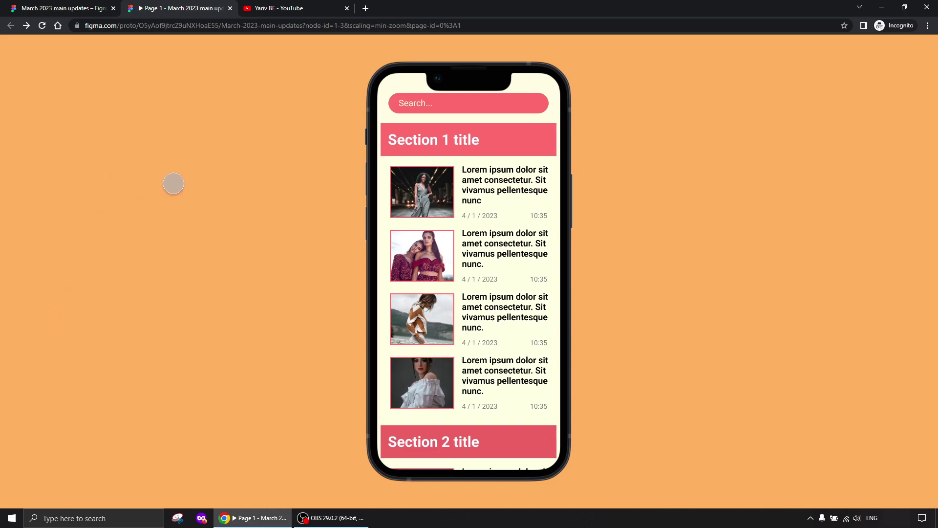
# Return to the design file and set the prototype device for Page 1 to None
pyautogui.click(68, 10)
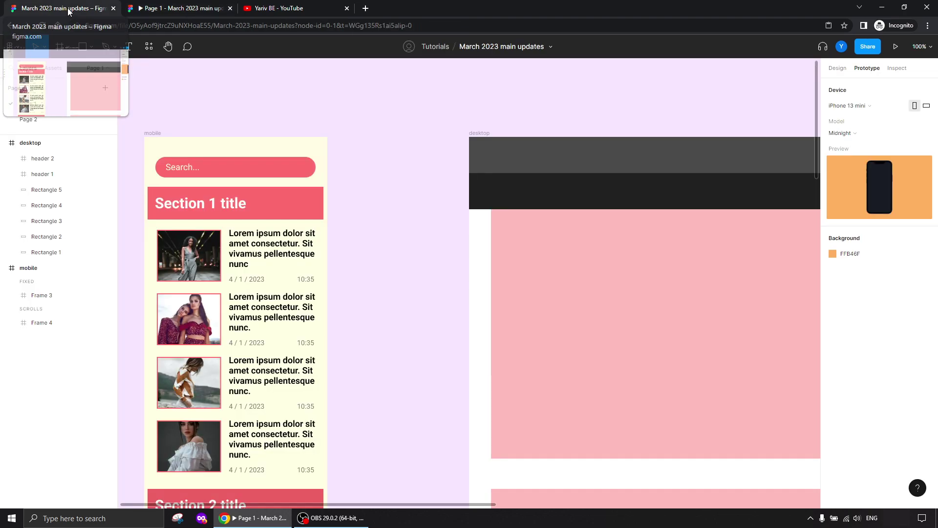
pyautogui.click(472, 133)
pyautogui.hscroll(5, 445, 209)
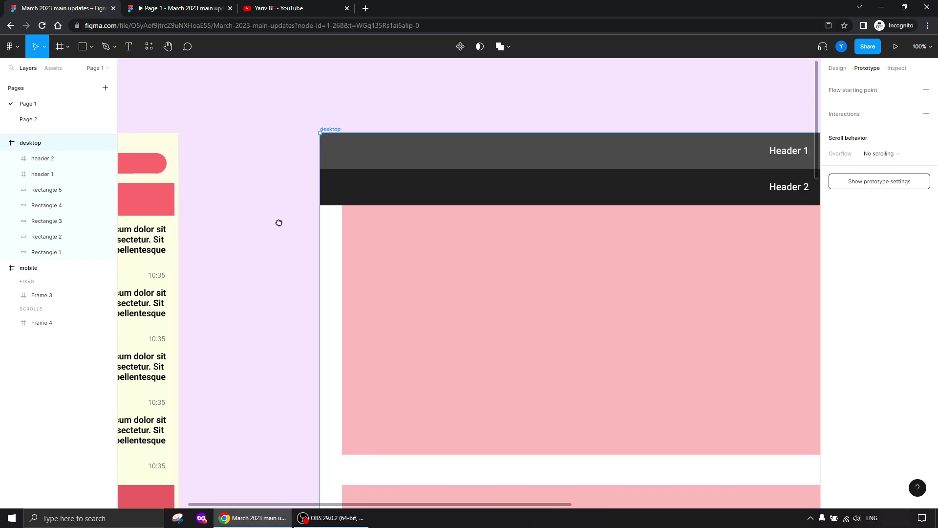
pyautogui.scroll(-1, 296, 225)
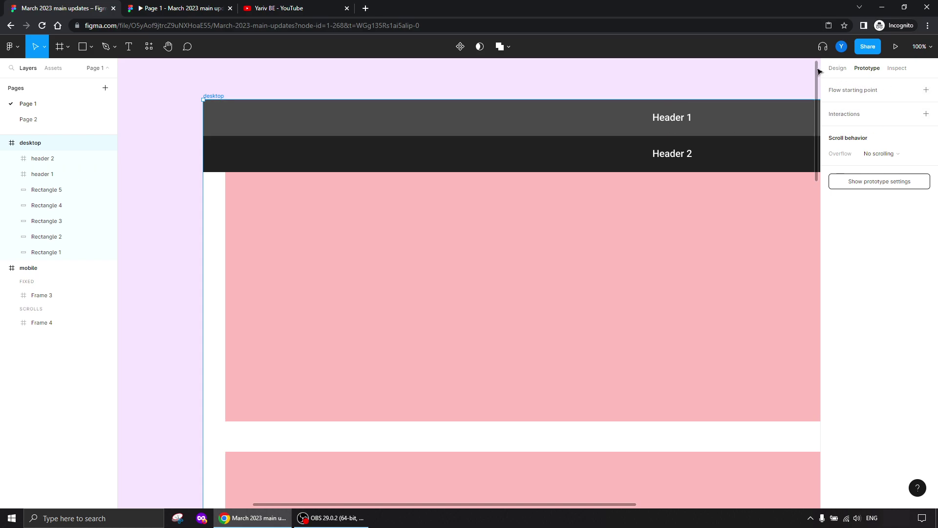
pyautogui.click(837, 68)
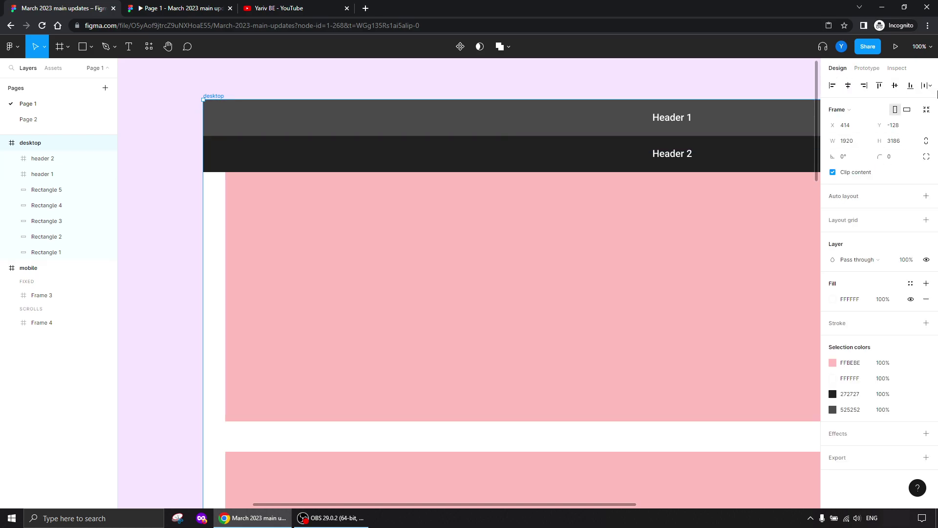
pyautogui.click(867, 68)
pyautogui.click(866, 185)
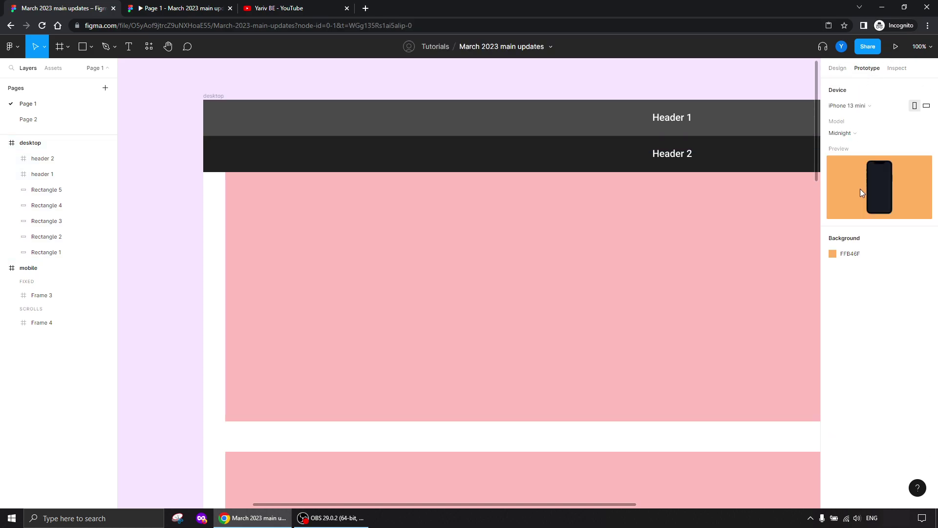
pyautogui.click(848, 105)
pyautogui.scroll(2, 856, 103)
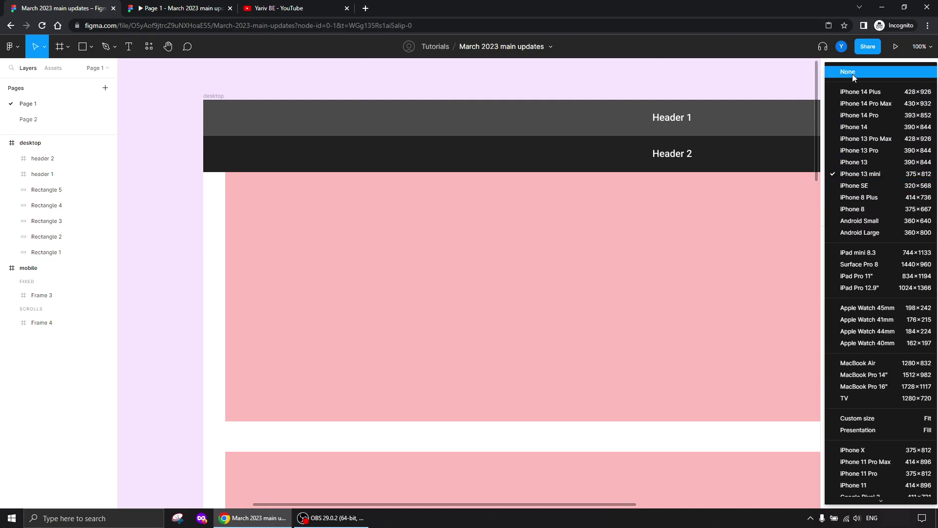
pyautogui.click(852, 73)
# Present the desktop frame with the Figma UI hidden and examine how Header 1 and Header 2 behave during scrolling
pyautogui.click(213, 96)
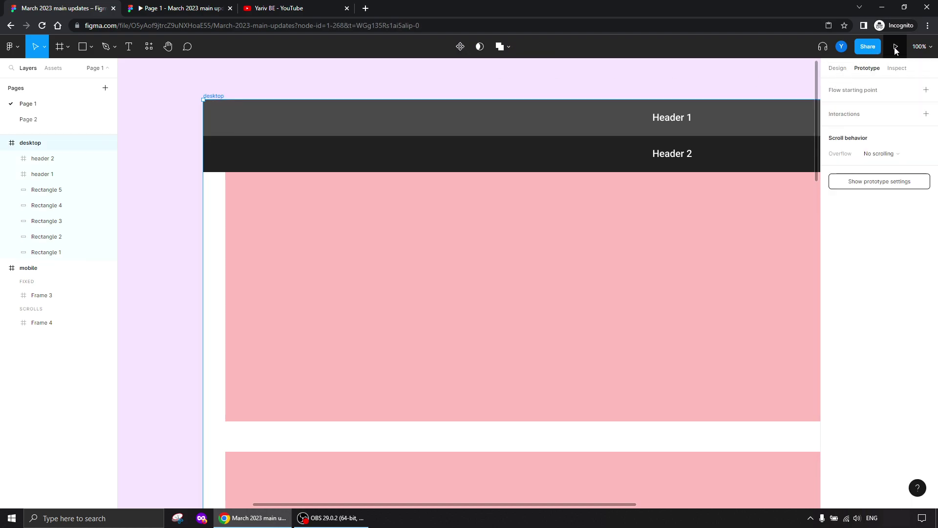
pyautogui.click(896, 46)
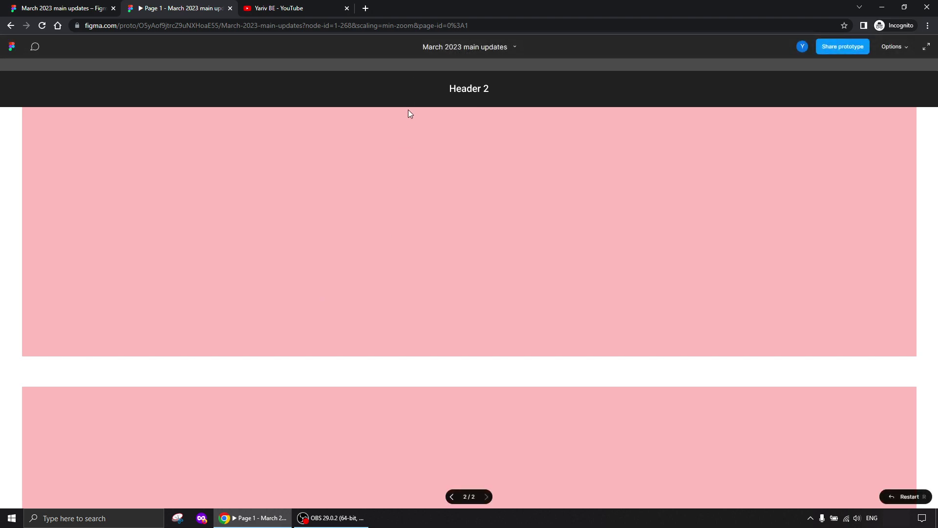
pyautogui.hotkey('ctrl', '\\')
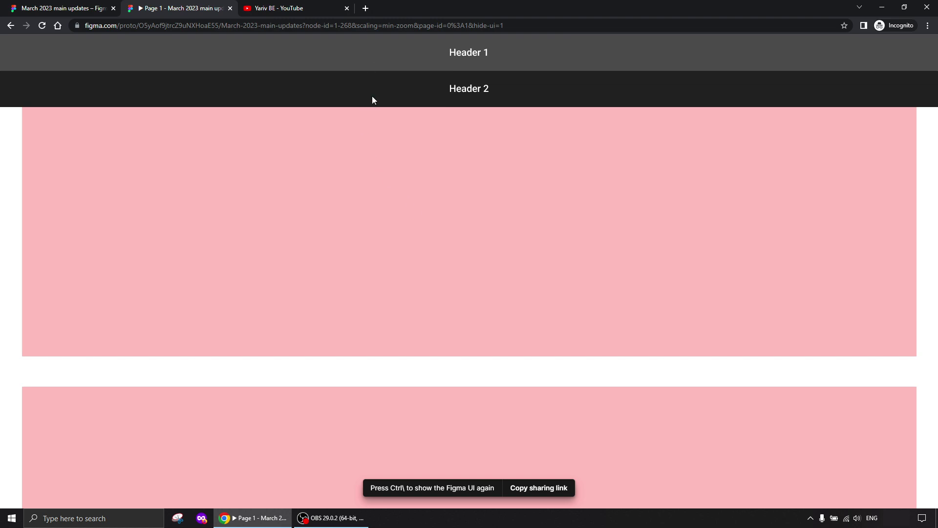
pyautogui.moveTo(371, 289); pyautogui.dragTo(365, 212)
pyautogui.moveTo(366, 314)
pyautogui.mouseDown()
pyautogui.moveTo(361, 175)
pyautogui.moveTo(363, 299)
pyautogui.mouseUp()
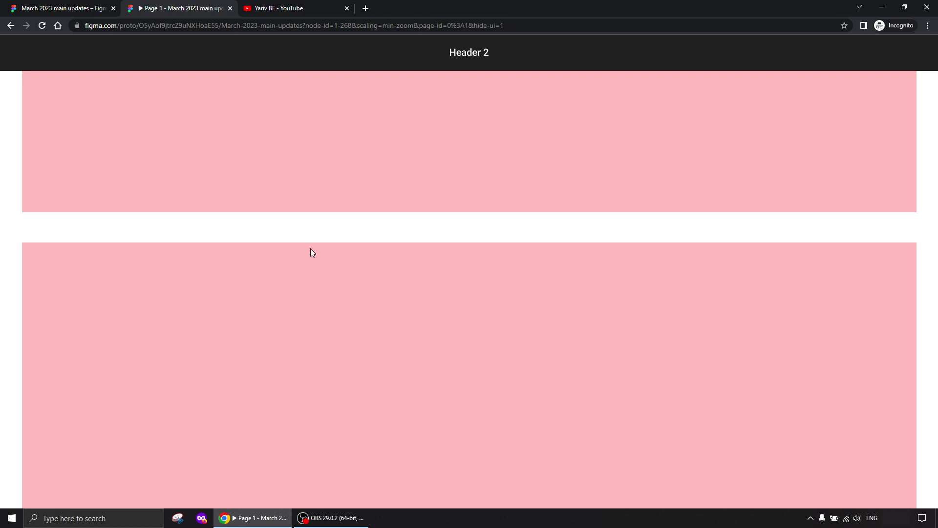
# Go back to the design file and open Page 2 at the start of the updates list
pyautogui.click(61, 9)
pyautogui.click(37, 119)
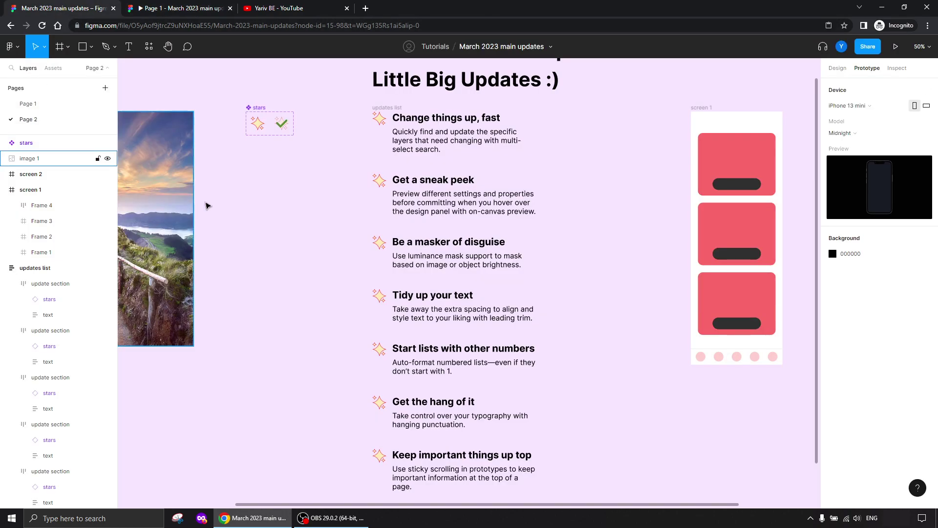
pyautogui.moveTo(312, 196); pyautogui.dragTo(345, 256)
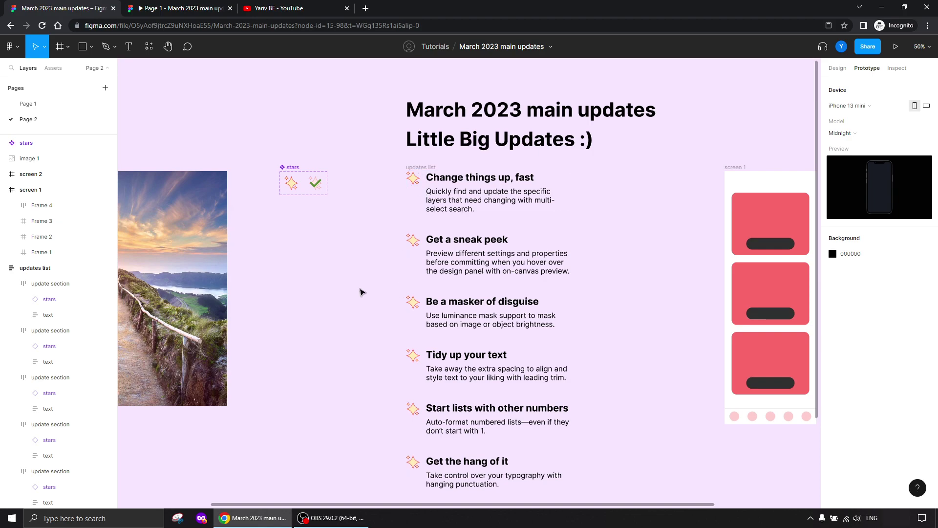
pyautogui.hotkey('ctrl', '+')
pyautogui.moveTo(269, 172); pyautogui.dragTo(289, 310)
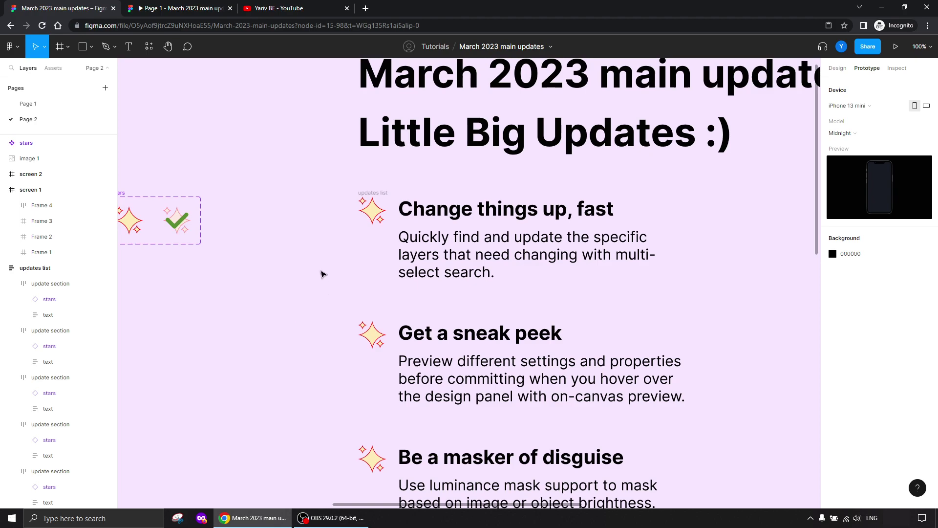
# Search the layers of Page 2 for "frame"
pyautogui.click(11, 68)
pyautogui.write('frame')
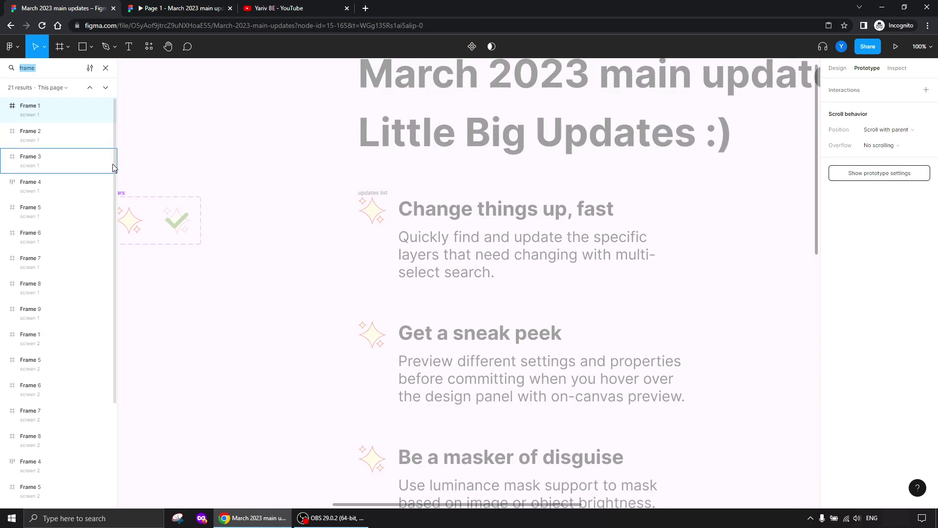
pyautogui.click(291, 256)
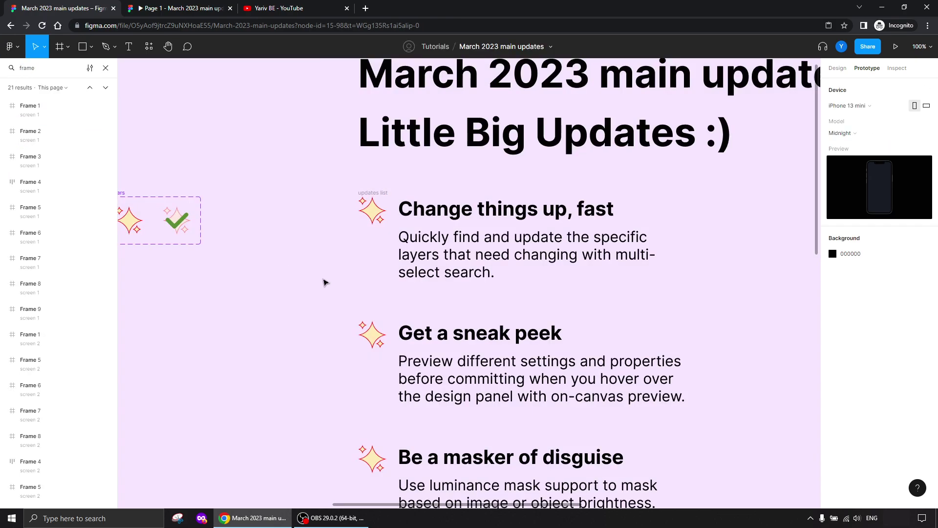
# Restart the layer search for "frame" with the screen 1 and screen 2 mockups in view
pyautogui.hotkey('ctrl', '-')
pyautogui.hotkey('ctrl', '-')
pyautogui.moveTo(380, 270); pyautogui.dragTo(226, 148)
pyautogui.hotkey('ctrl', '+')
pyautogui.moveTo(411, 223); pyautogui.dragTo(408, 257)
pyautogui.scroll(3, 407, 257)
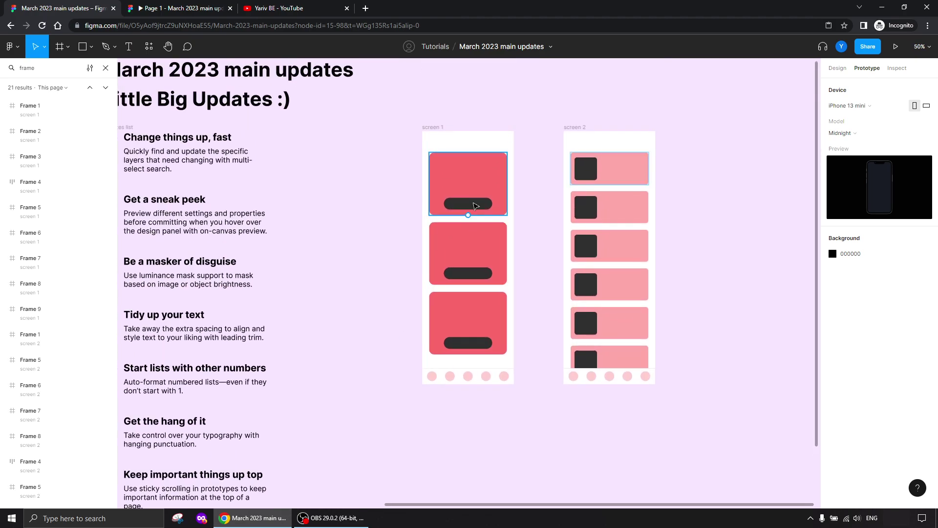
pyautogui.click(462, 193)
pyautogui.click(356, 168)
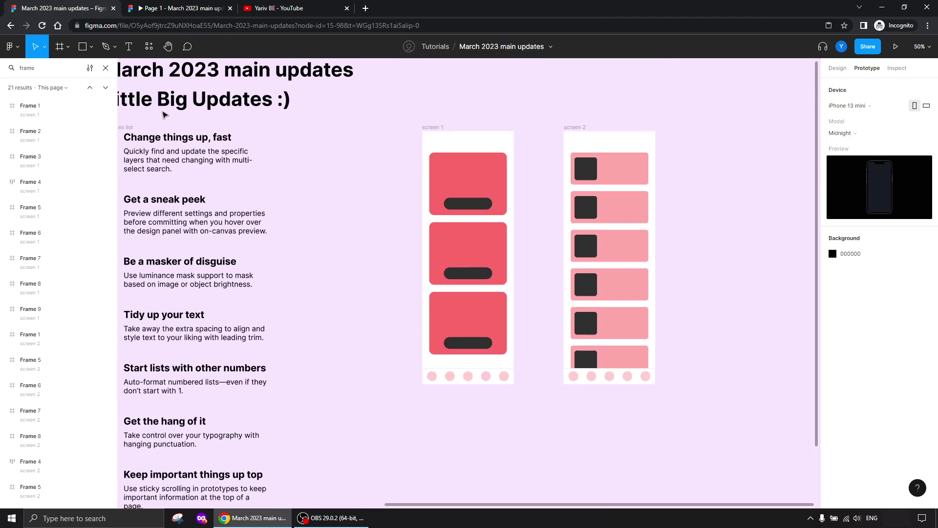
pyautogui.click(105, 68)
pyautogui.click(12, 69)
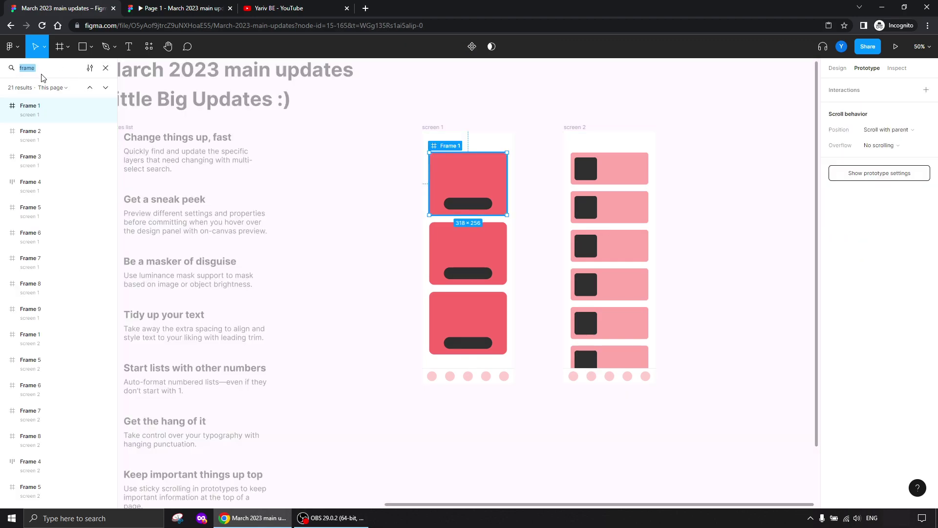
pyautogui.press('BackSpace')
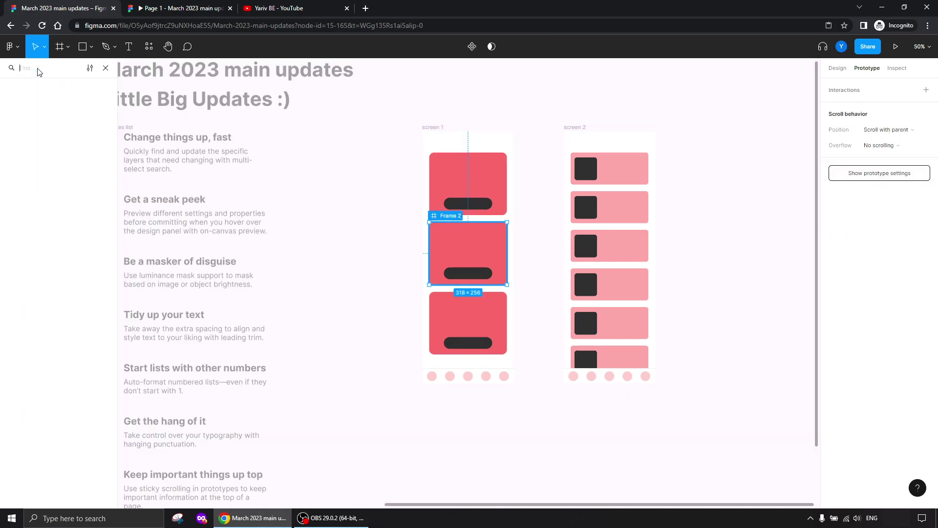
pyautogui.write('frame')
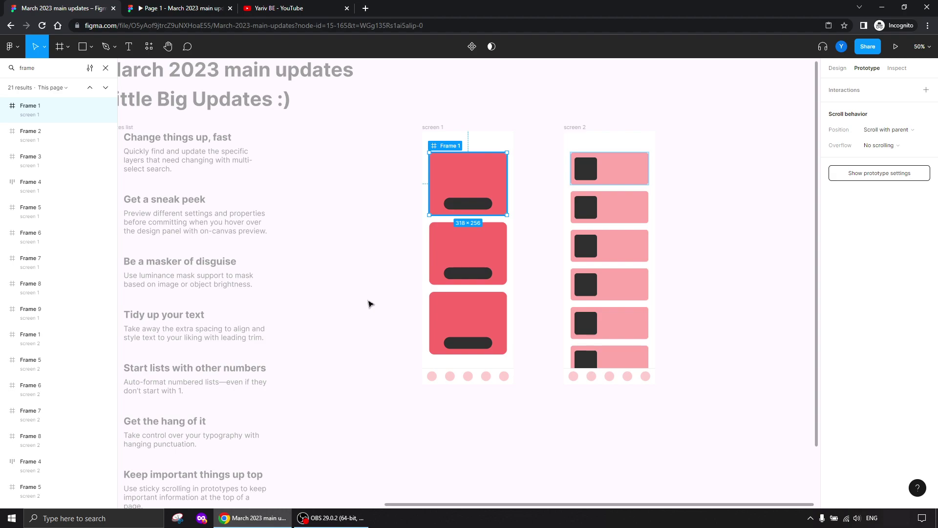
# Multi-select Frame 1, Frame 2 and Frame 3 of screen 1 from the search results and change their fill to FCAAAA
pyautogui.keyDown('shift'); pyautogui.click(41, 190); pyautogui.keyUp('shift')
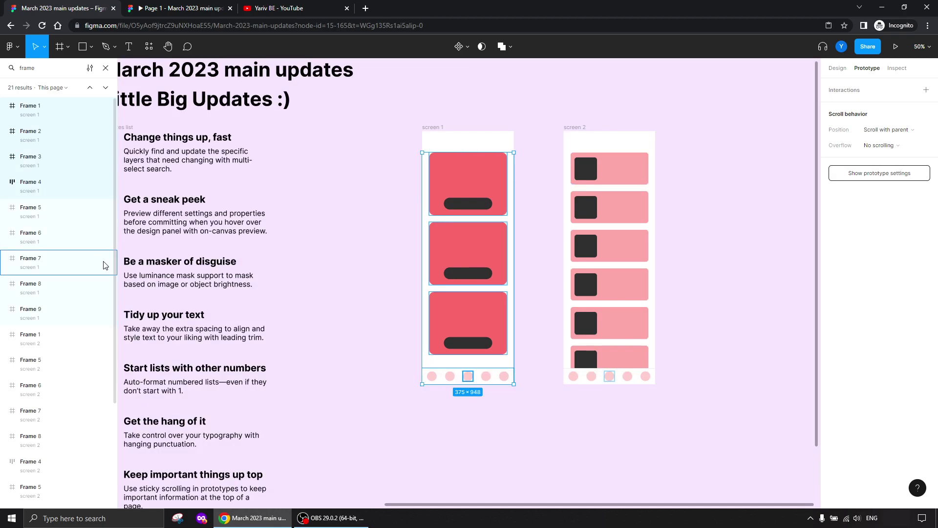
pyautogui.click(34, 159)
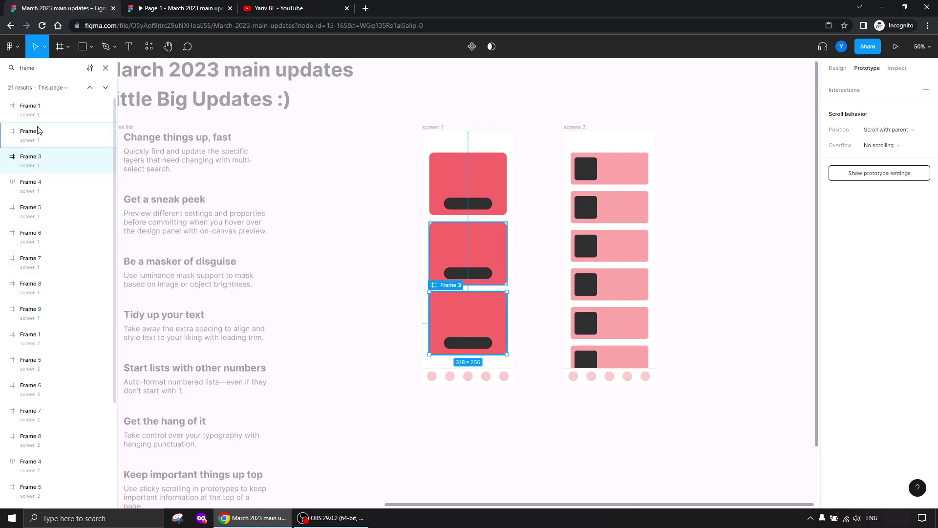
pyautogui.keyDown('shift'); pyautogui.click(39, 113); pyautogui.keyUp('shift')
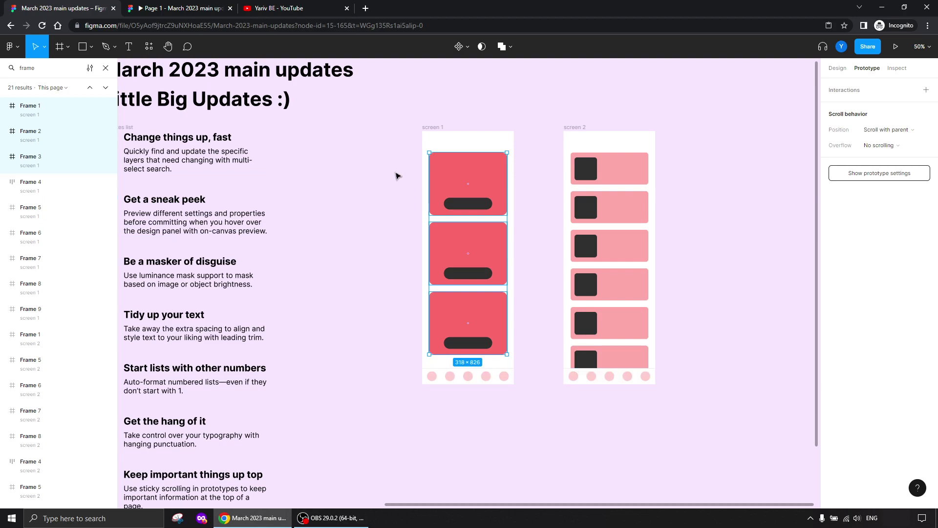
pyautogui.click(837, 68)
pyautogui.click(833, 378)
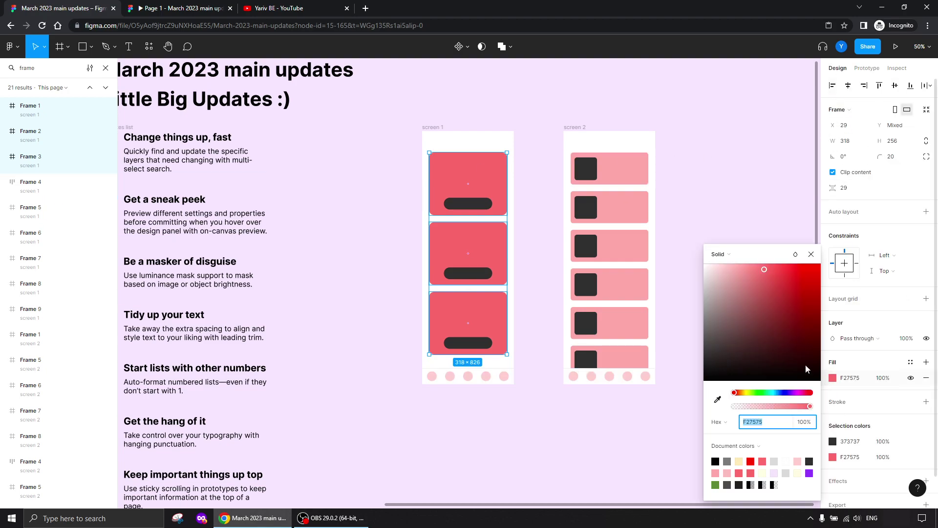
pyautogui.moveTo(763, 276); pyautogui.dragTo(744, 270)
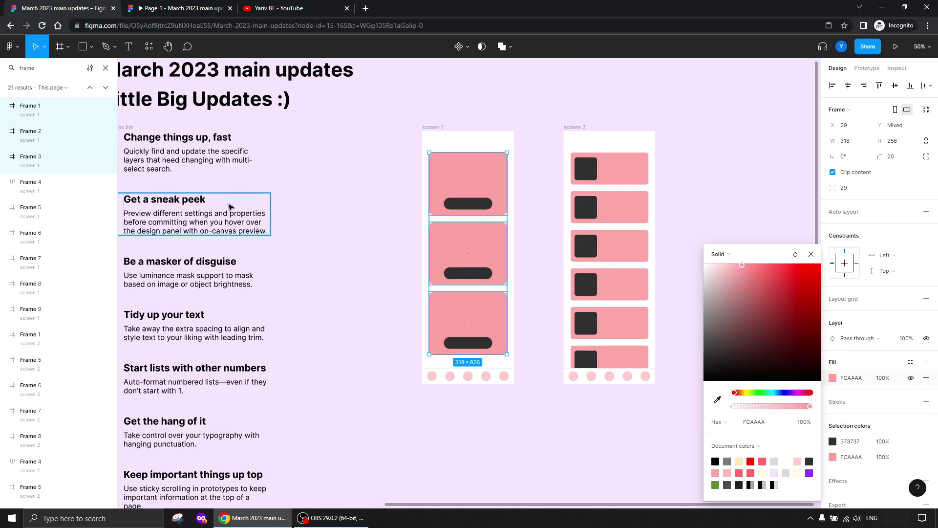
pyautogui.click(811, 254)
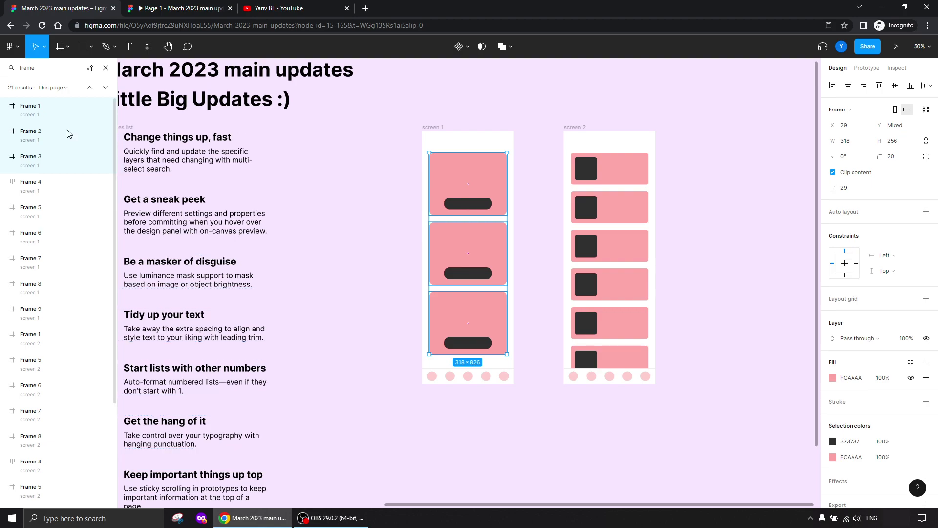
# Examine the filter and replace options of the layer search and close the search
pyautogui.click(90, 68)
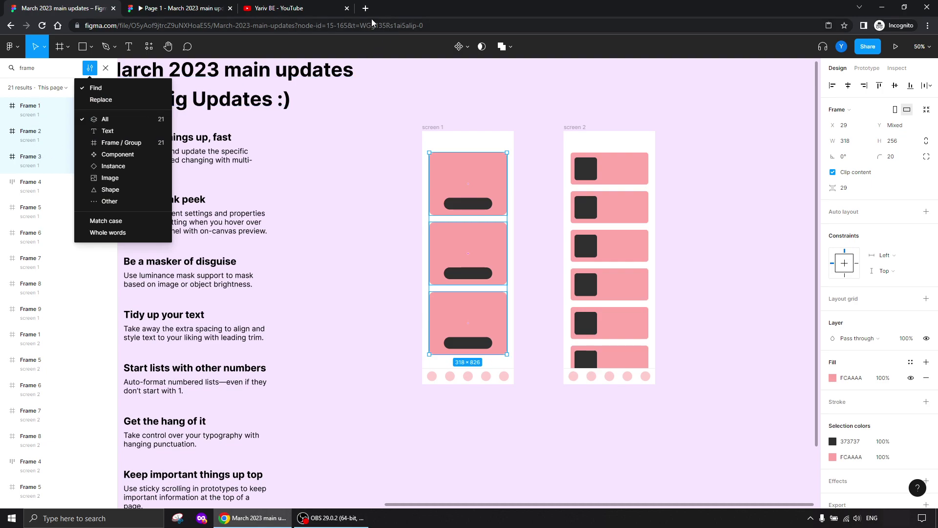
pyautogui.click(356, 227)
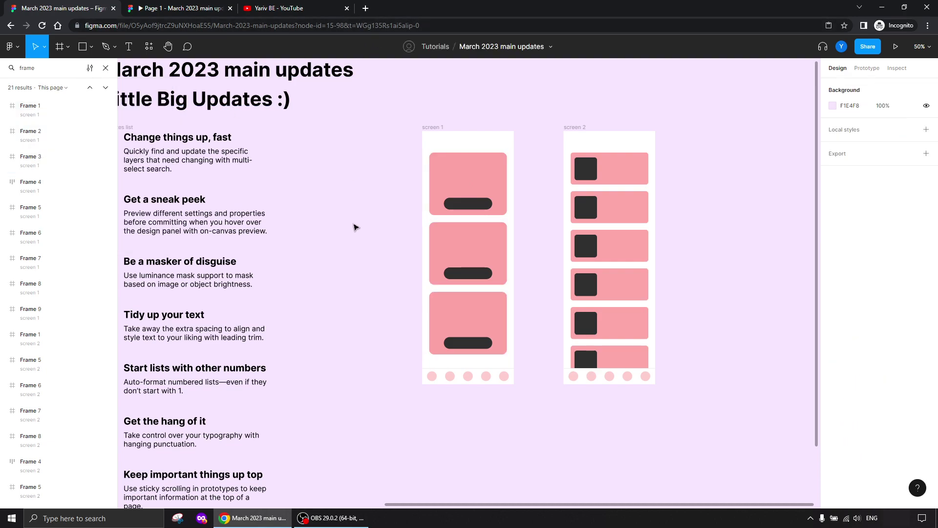
pyautogui.click(107, 68)
# Switch the star icon beside "Change things up, fast" in the updates list to its green check mark variant
pyautogui.click(305, 187)
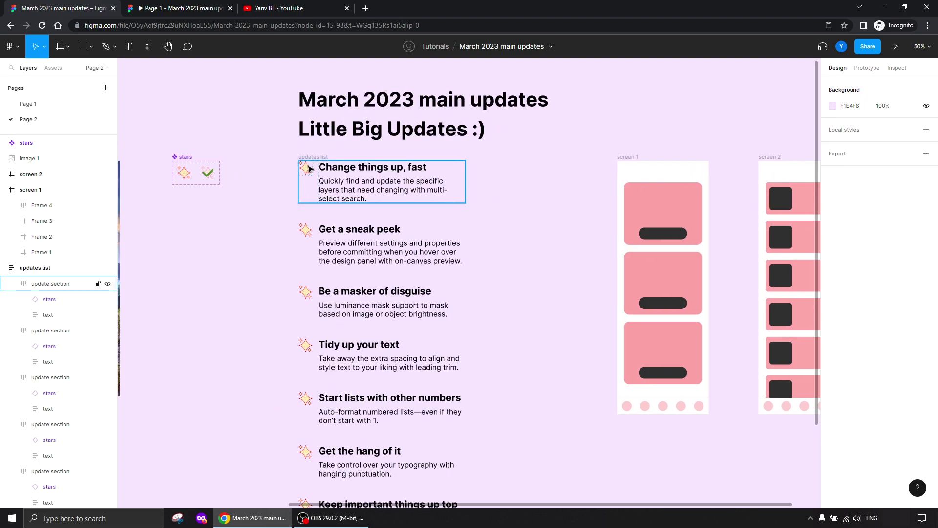
pyautogui.click(309, 169)
pyautogui.click(886, 243)
pyautogui.click(235, 296)
pyautogui.moveTo(235, 295); pyautogui.dragTo(356, 234)
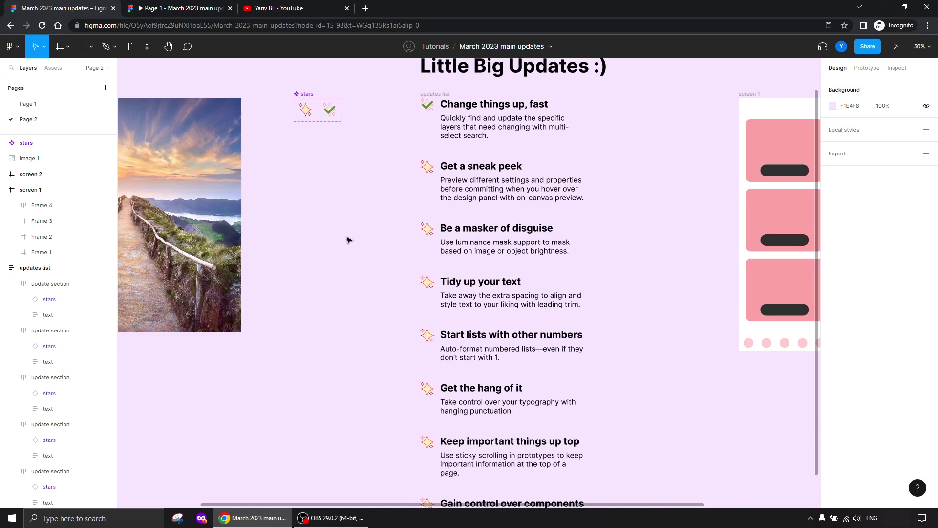
# Draw a 118 × 118 square over the sky of the landscape image and duplicate it into an evenly spaced row of four
pyautogui.hscroll(-5, 353, 236)
pyautogui.scroll(2, 354, 237)
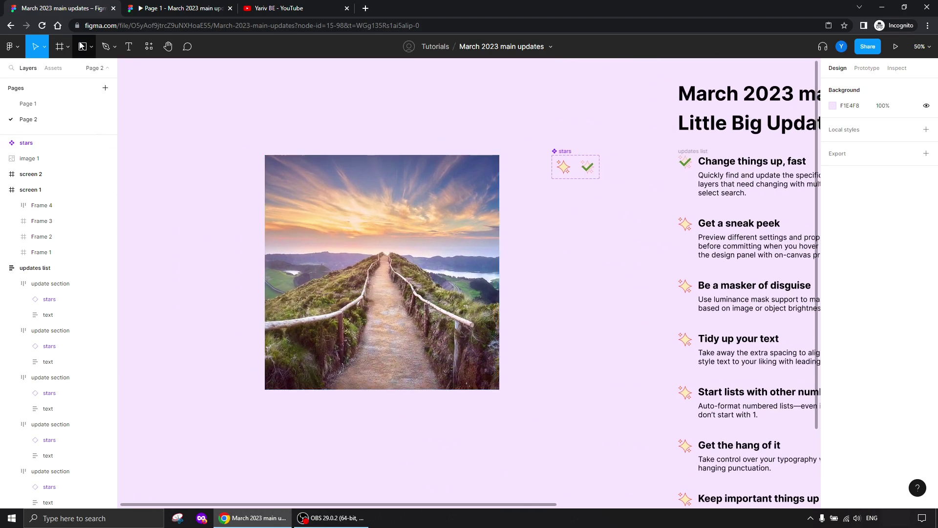
pyautogui.press('r')
pyautogui.moveTo(486, 167); pyautogui.dragTo(457, 195)
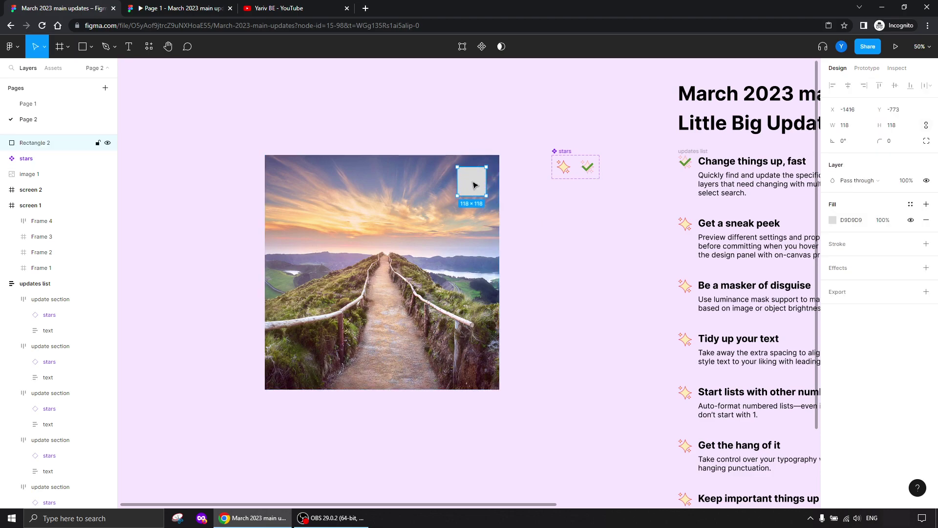
pyautogui.moveTo(477, 184); pyautogui.dragTo(430, 190)
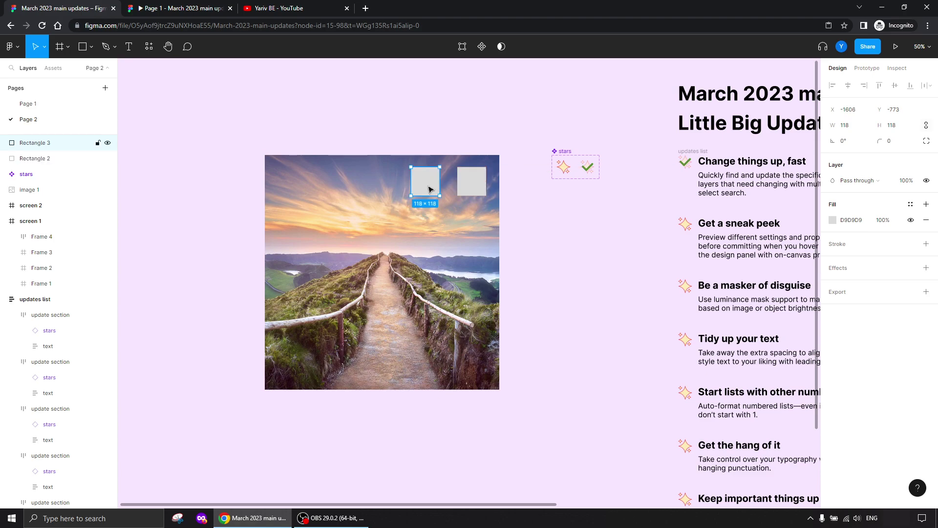
pyautogui.hotkey('ctrl', 'd')
pyautogui.hotkey('ctrl', 'd')
pyautogui.click(457, 223)
pyautogui.click(466, 192)
pyautogui.keyDown('shift'); pyautogui.click(425, 181); pyautogui.keyUp('shift')
pyautogui.keyDown('shift'); pyautogui.click(379, 181); pyautogui.keyUp('shift')
pyautogui.keyDown('shift'); pyautogui.click(356, 188); pyautogui.keyUp('shift')
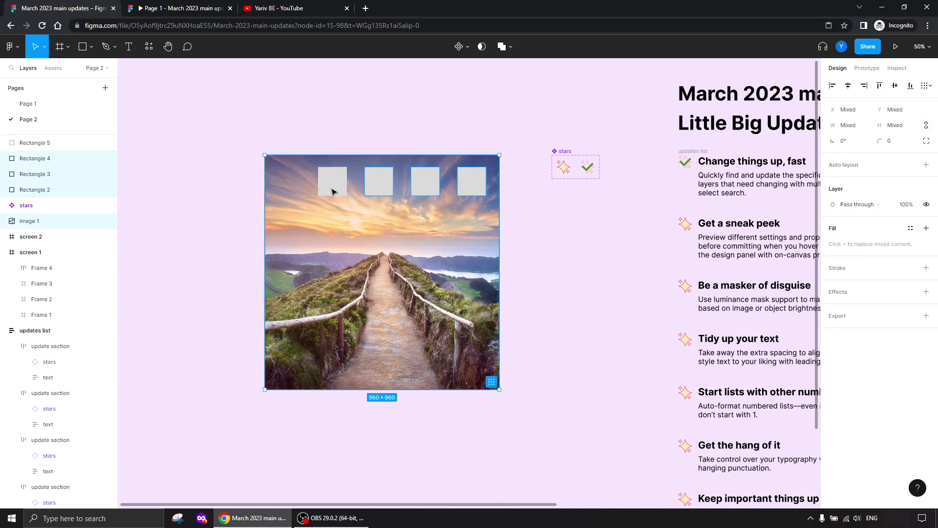
# Select all four squares, centre the row on the landscape image and duplicate it as a second row about 54 px below
pyautogui.click(329, 184)
pyautogui.keyDown('shift'); pyautogui.click(375, 182); pyautogui.keyUp('shift')
pyautogui.keyDown('shift'); pyautogui.click(423, 182); pyautogui.keyUp('shift')
pyautogui.keyDown('shift'); pyautogui.click(470, 181); pyautogui.keyUp('shift')
pyautogui.moveTo(423, 191); pyautogui.dragTo(402, 234)
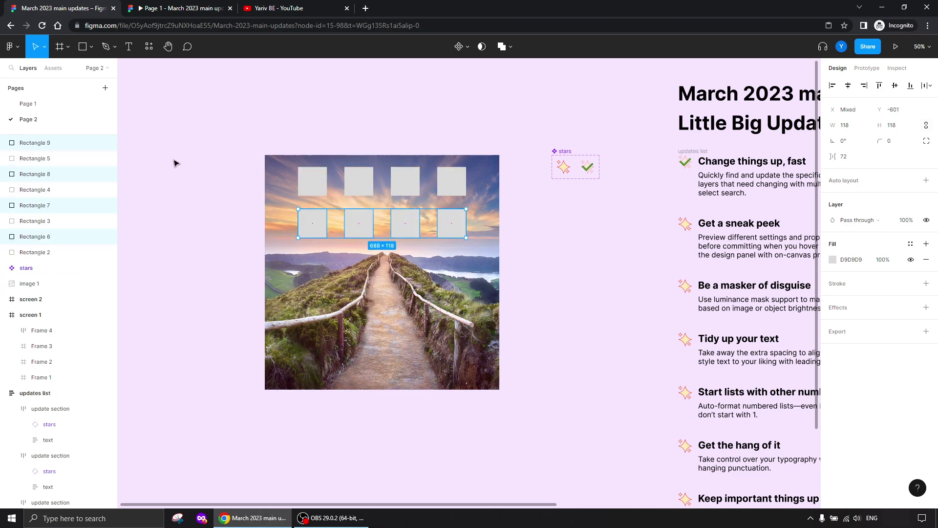
# Flatten all eight rectangles into one vector and change its fill to red FF1010
pyautogui.click(53, 141)
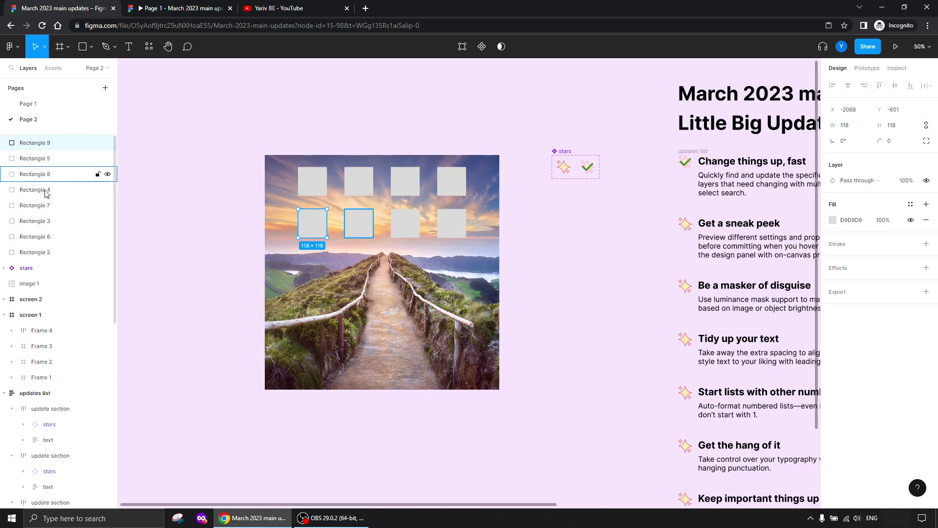
pyautogui.keyDown('shift'); pyautogui.click(43, 253); pyautogui.keyUp('shift')
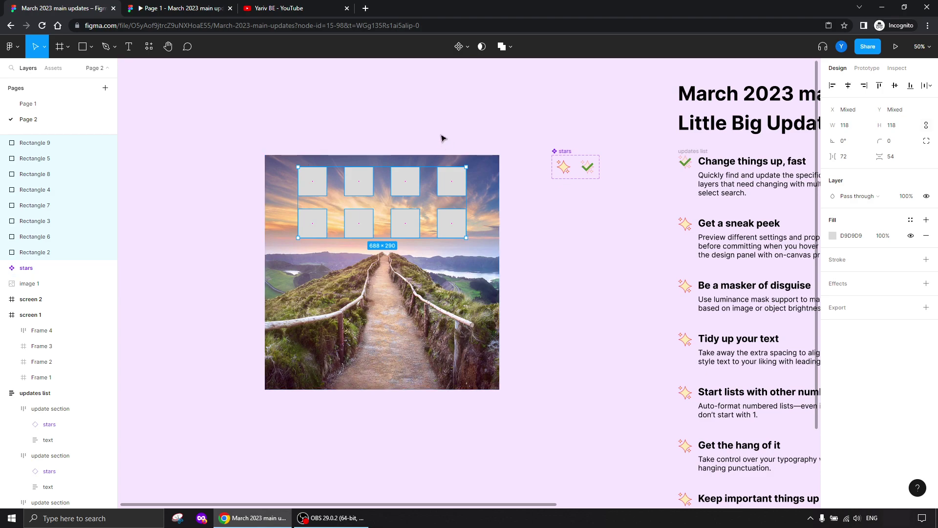
pyautogui.hotkey('ctrl', 'e')
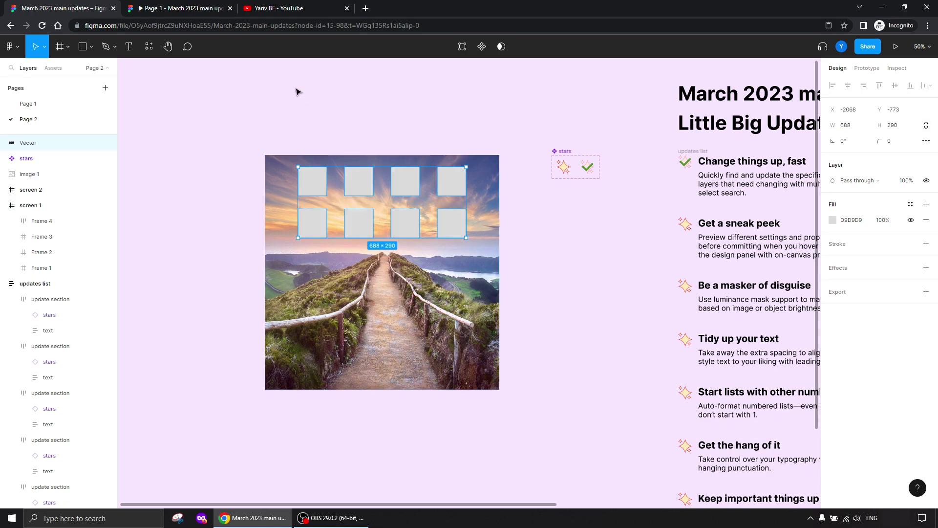
pyautogui.click(832, 219)
pyautogui.moveTo(759, 257); pyautogui.dragTo(814, 231)
pyautogui.click(811, 222)
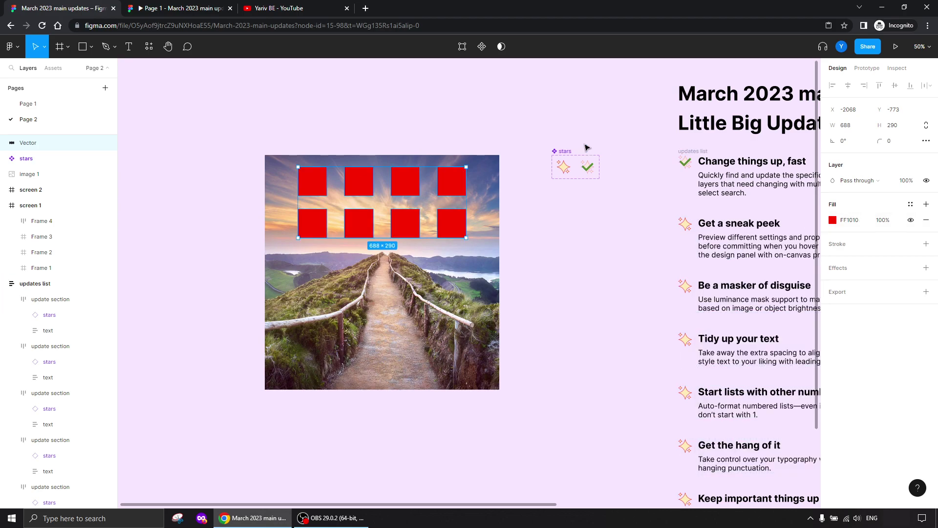
pyautogui.click(605, 155)
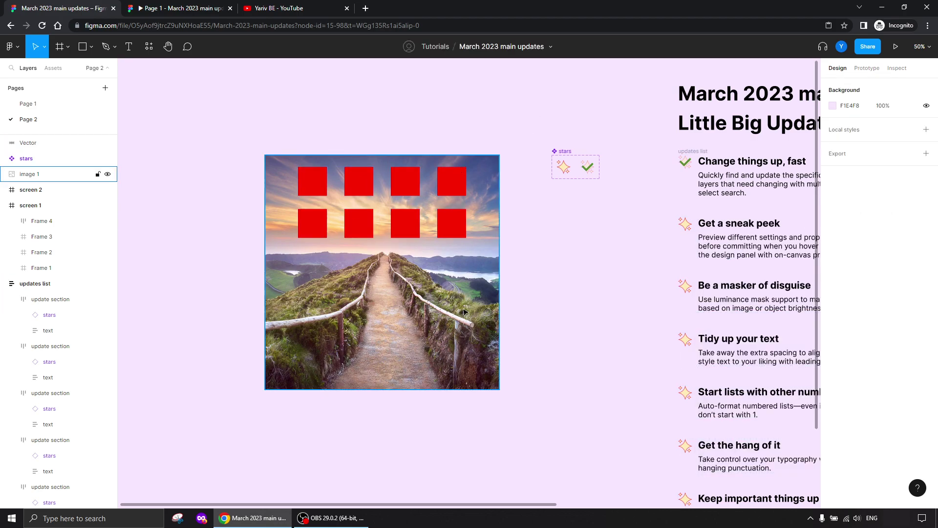
# Preview the blend modes on the red vector, for its fill and for its layer, without applying any
pyautogui.click(454, 231)
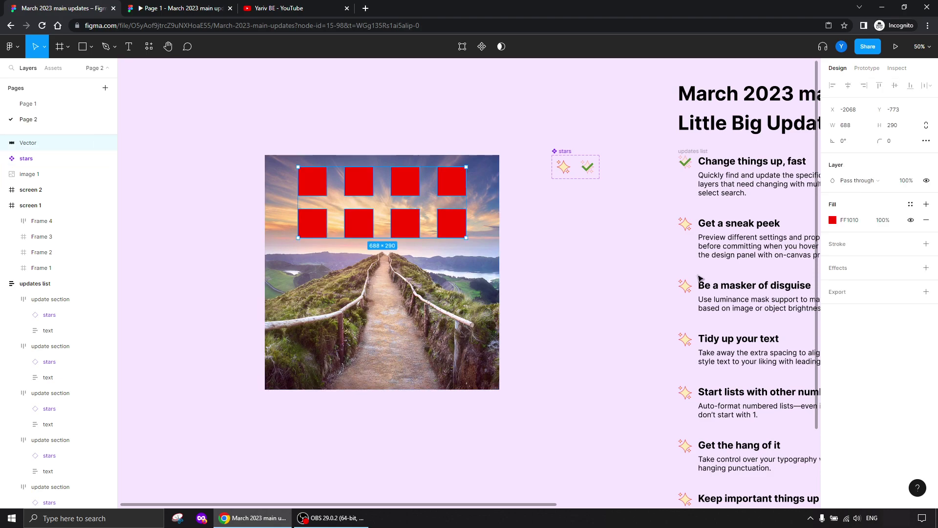
pyautogui.click(832, 221)
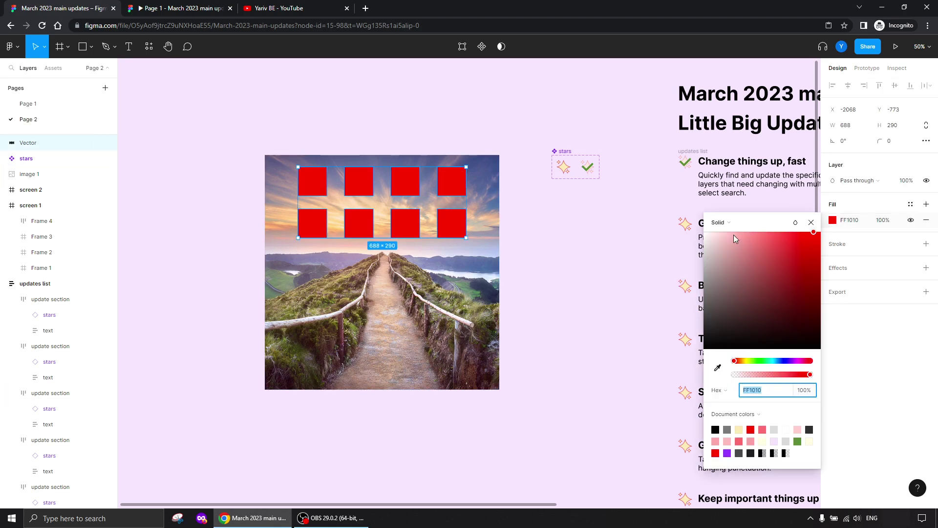
pyautogui.click(796, 224)
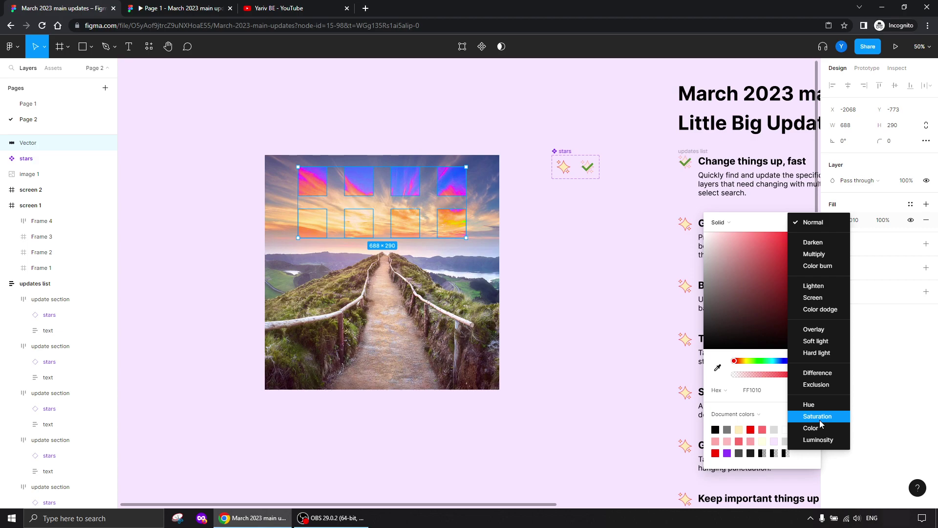
pyautogui.click(870, 181)
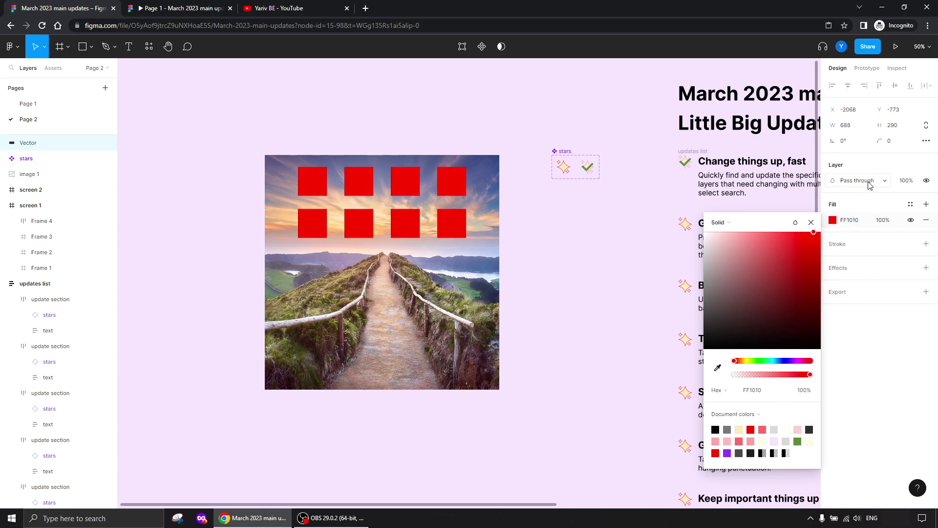
pyautogui.click(870, 181)
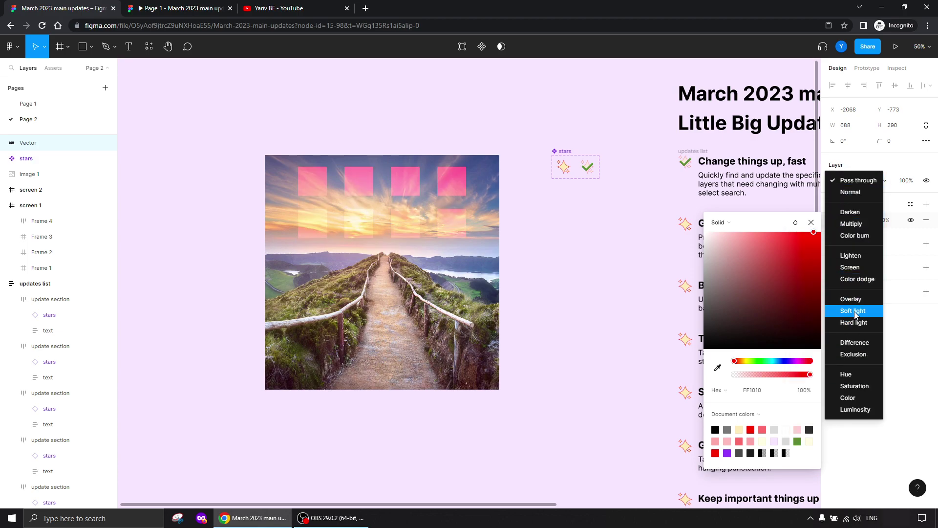
pyautogui.click(611, 247)
pyautogui.moveTo(602, 264); pyautogui.dragTo(350, 244)
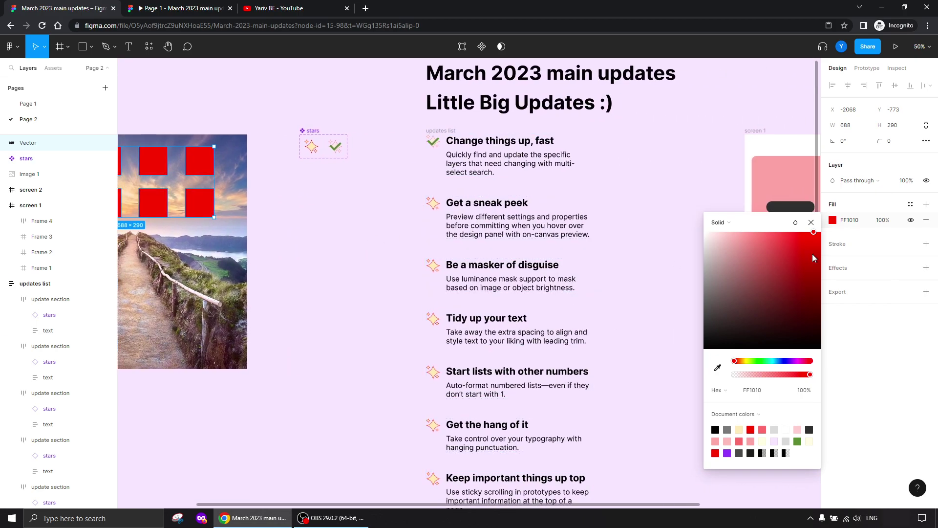
pyautogui.click(812, 223)
# Switch the star icon beside "Get a sneak peek" in the updates list to its checked variant
pyautogui.doubleClick(434, 205)
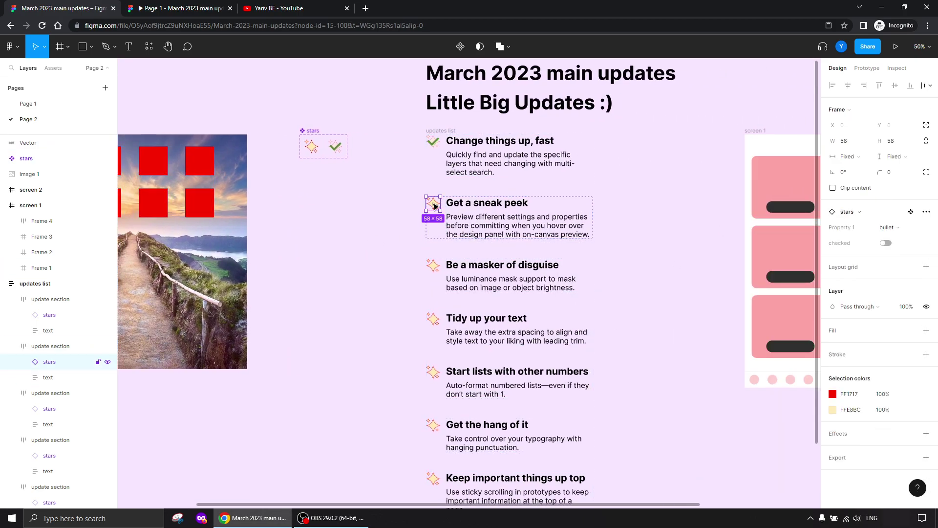
pyautogui.click(887, 243)
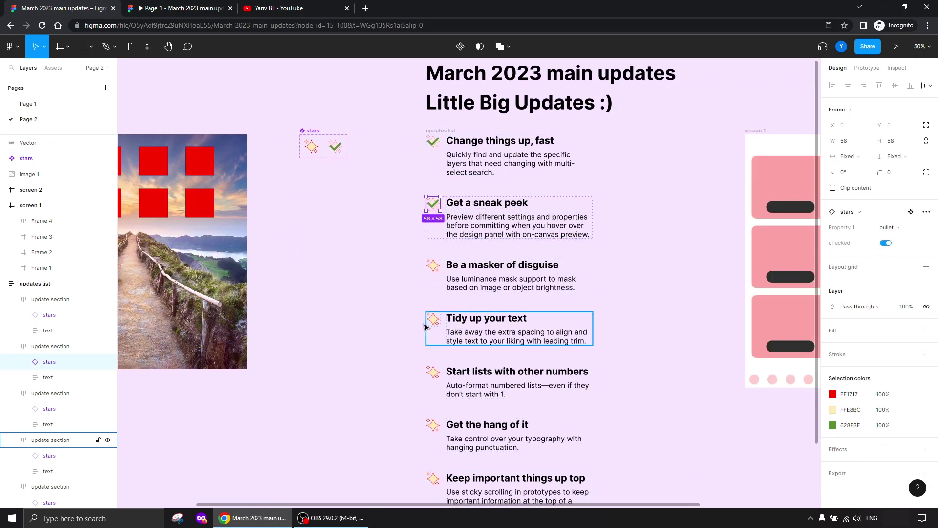
pyautogui.click(359, 329)
# Duplicate the landscape image and place the copy directly below the original
pyautogui.moveTo(360, 333); pyautogui.dragTo(541, 179)
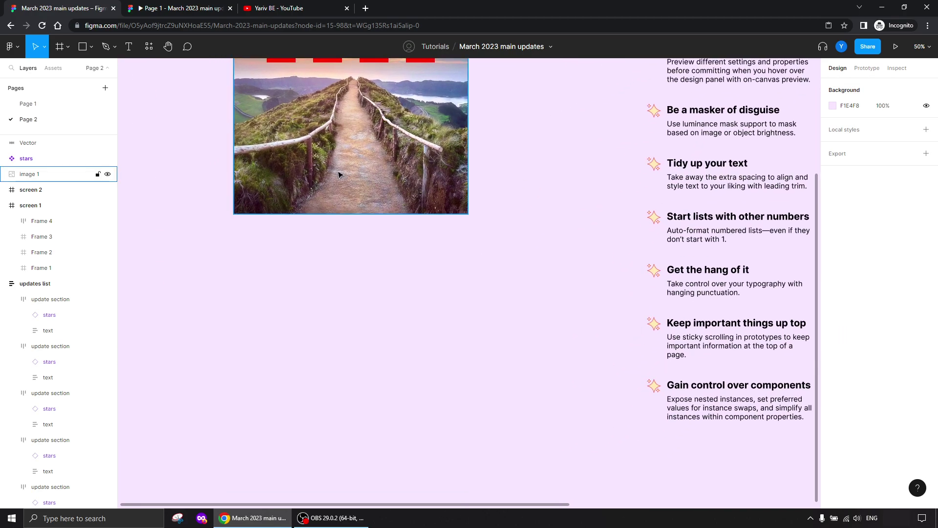
pyautogui.moveTo(322, 173); pyautogui.dragTo(288, 457)
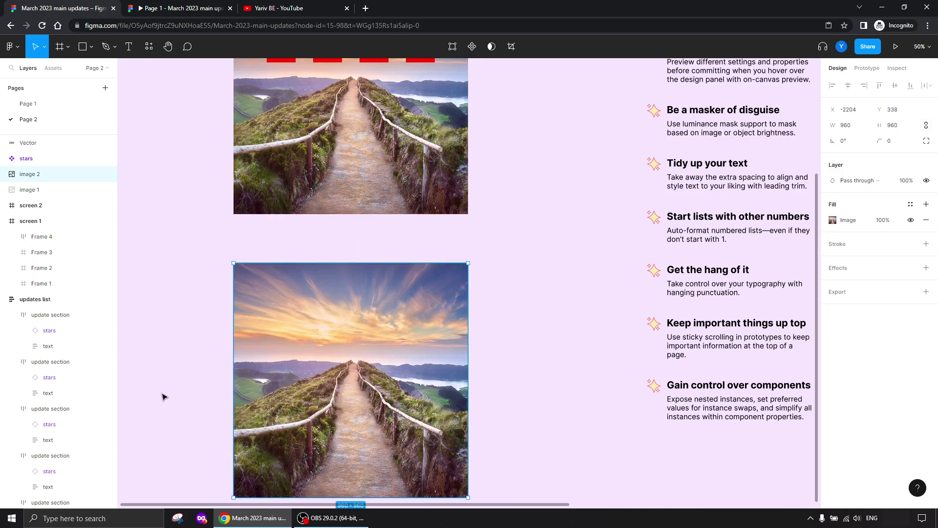
pyautogui.moveTo(159, 397); pyautogui.dragTo(285, 264)
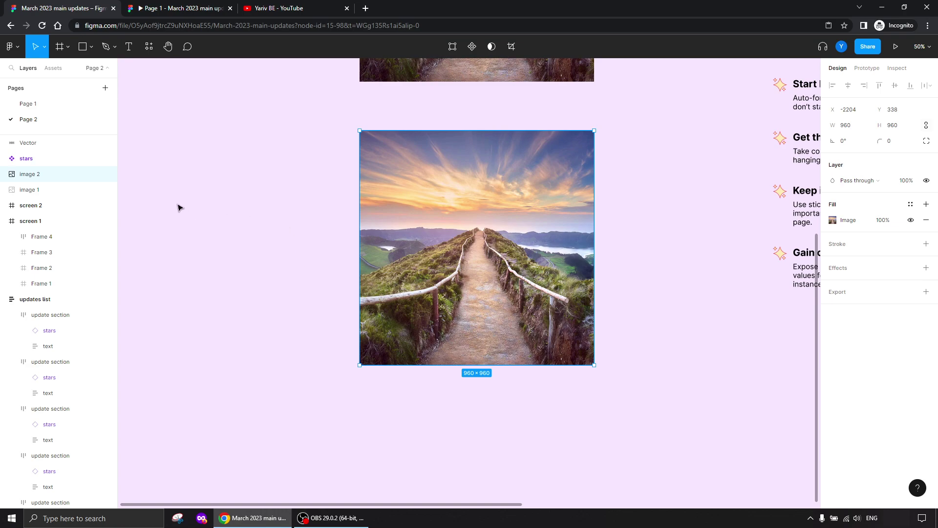
# Draw a 960 × 960 rectangle exactly covering the copied landscape image and fill it with FF8585
pyautogui.click(84, 46)
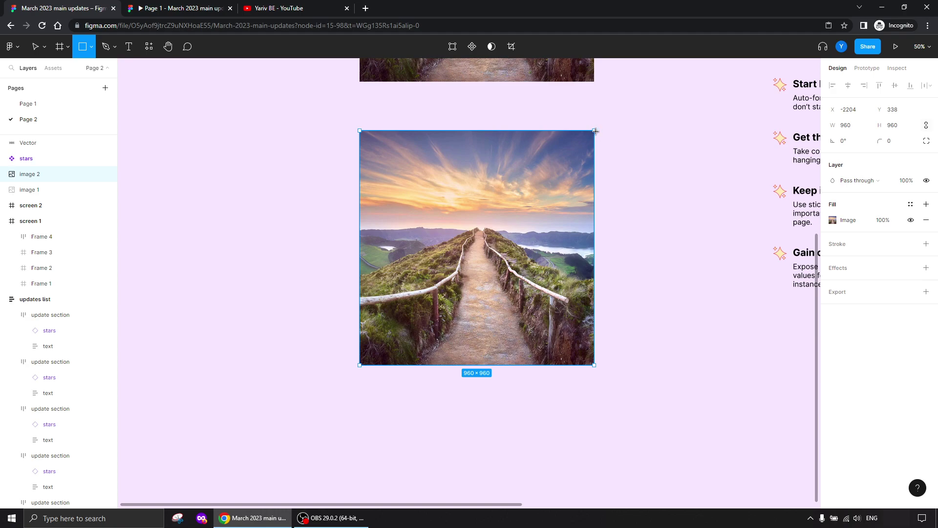
pyautogui.moveTo(595, 131); pyautogui.dragTo(360, 366)
pyautogui.click(662, 306)
pyautogui.click(555, 264)
pyautogui.click(833, 220)
pyautogui.moveTo(747, 249); pyautogui.dragTo(761, 231)
pyautogui.click(676, 163)
# Mask the pink rectangle with the copied landscape image and set the mask type to Luminance
pyautogui.moveTo(642, 128); pyautogui.dragTo(256, 431)
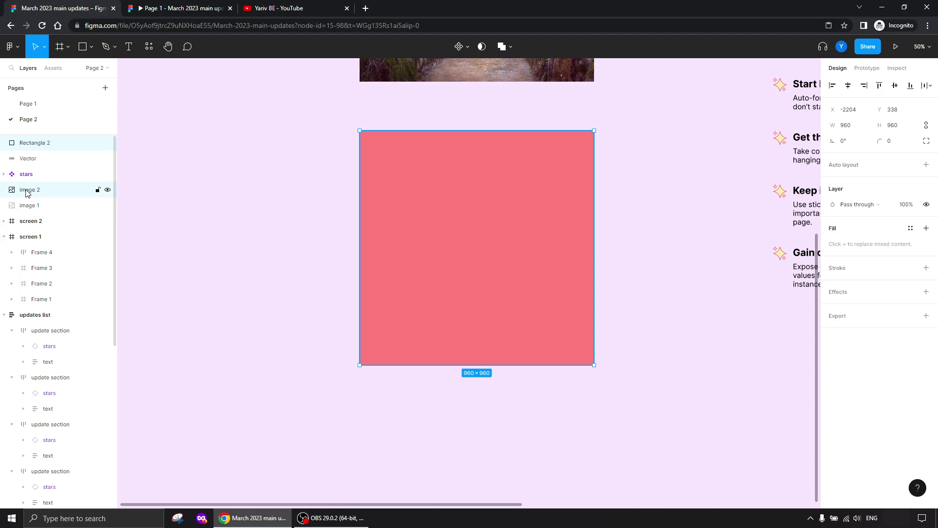
pyautogui.click(480, 46)
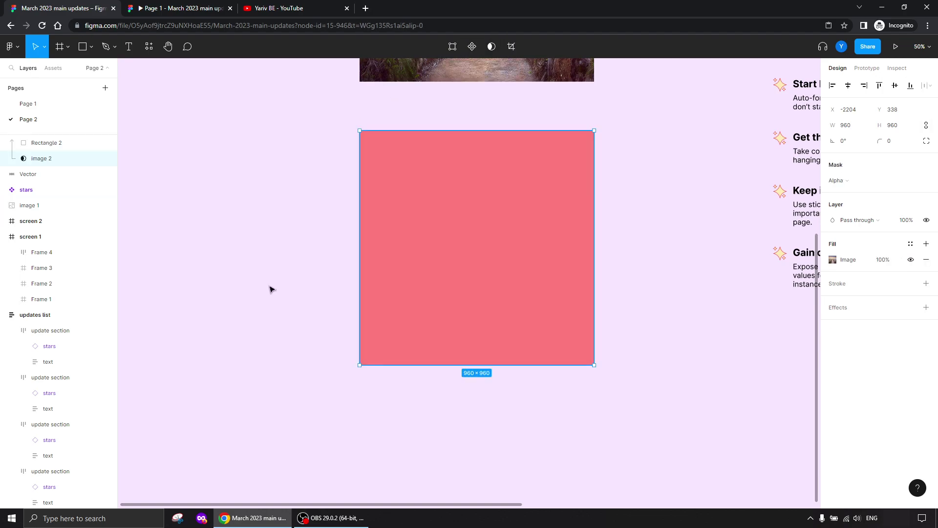
pyautogui.click(839, 183)
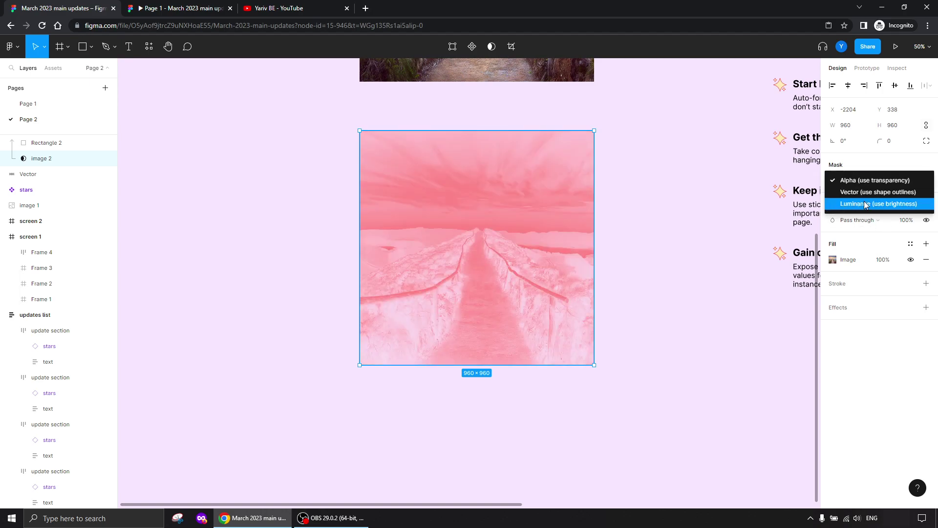
pyautogui.click(892, 207)
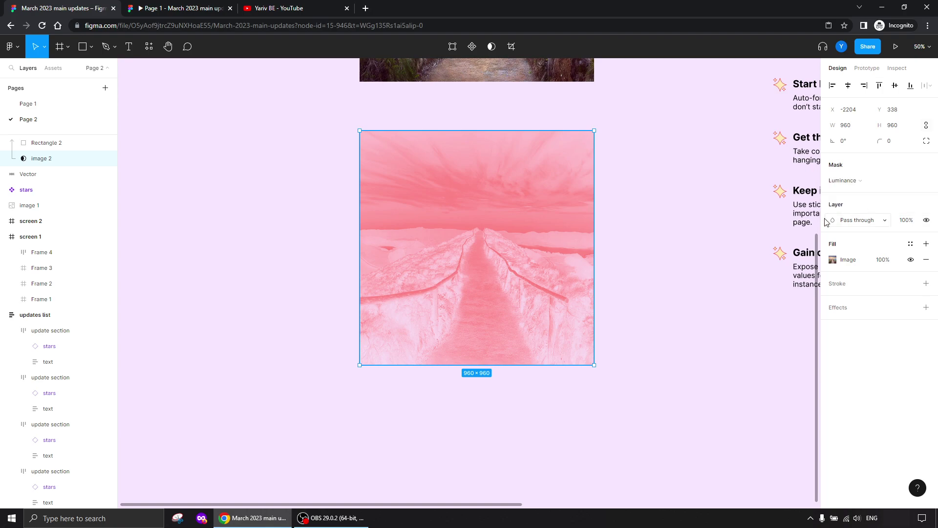
pyautogui.click(661, 235)
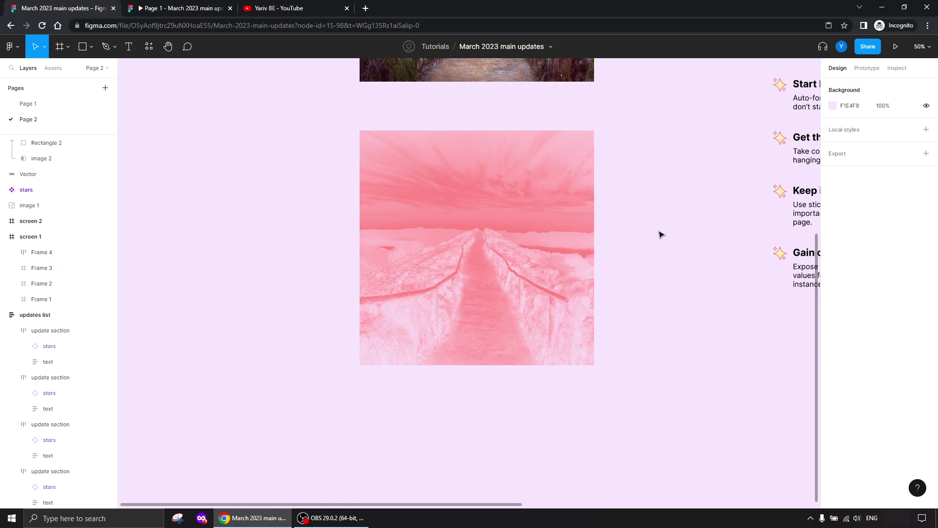
# Change the fill of the masked rectangle to blue 4D6EE3
pyautogui.click(485, 230)
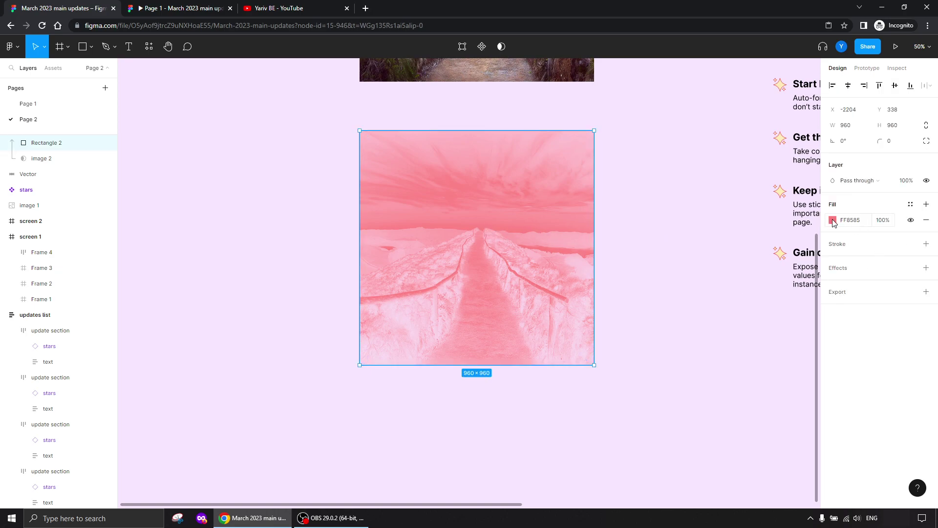
pyautogui.click(833, 220)
pyautogui.click(782, 361)
pyautogui.moveTo(759, 234); pyautogui.dragTo(781, 247)
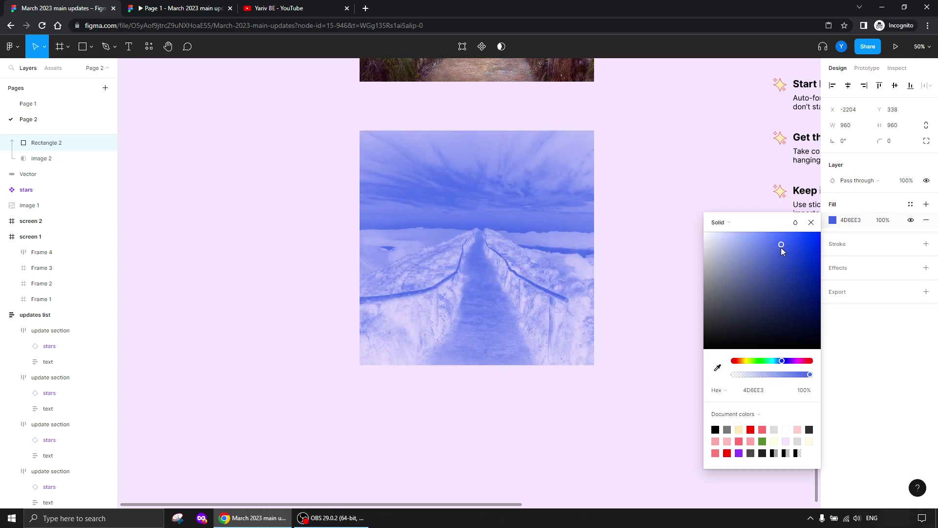
pyautogui.click(812, 222)
pyautogui.click(642, 188)
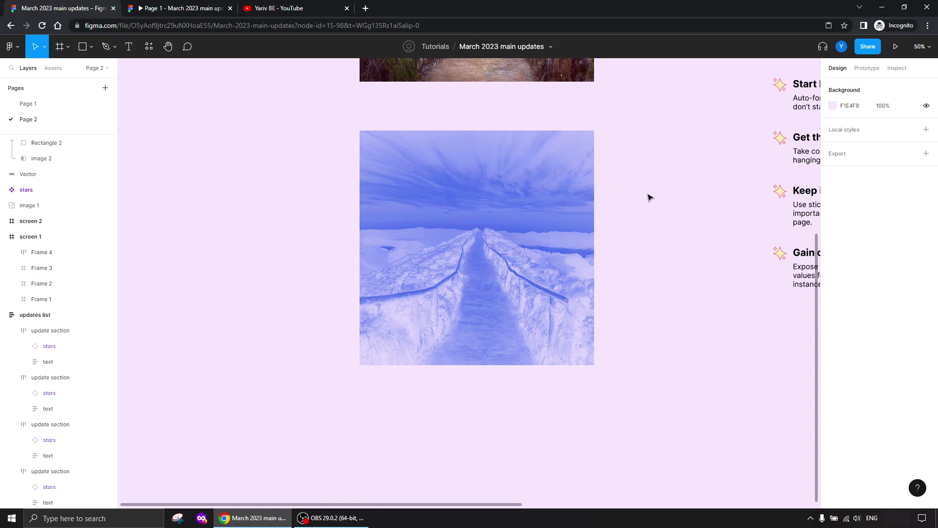
# Draw another 960 × 960 rectangle over the masked image and move it beneath the mask group in the layer order
pyautogui.click(83, 47)
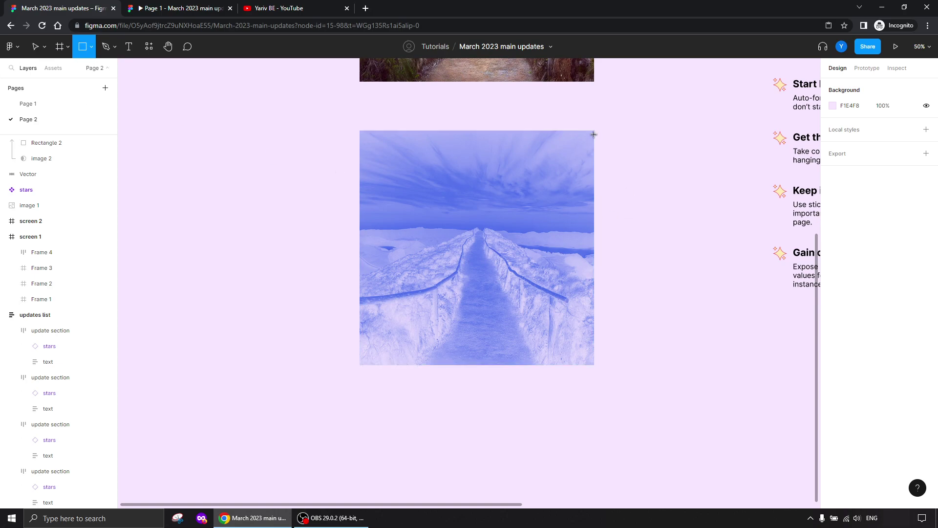
pyautogui.moveTo(593, 131); pyautogui.dragTo(359, 365)
pyautogui.click(3, 158)
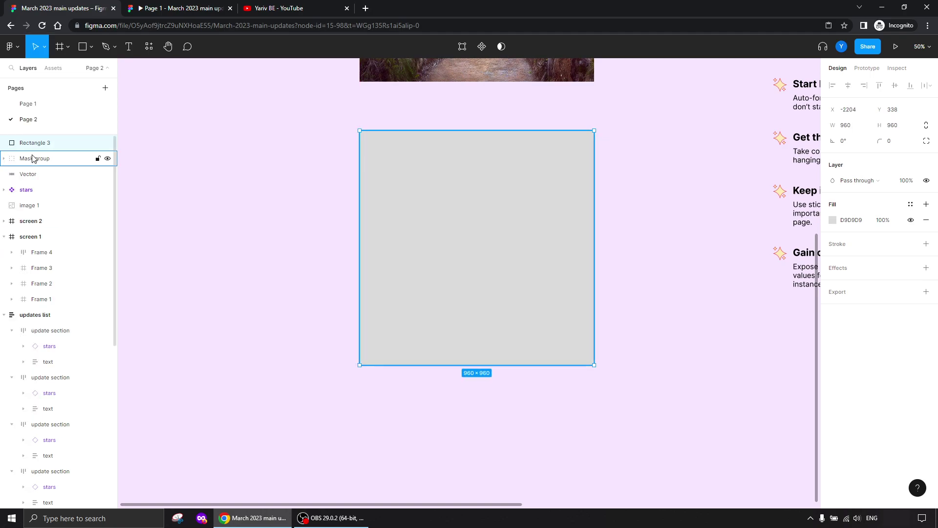
pyautogui.moveTo(32, 146); pyautogui.dragTo(29, 165)
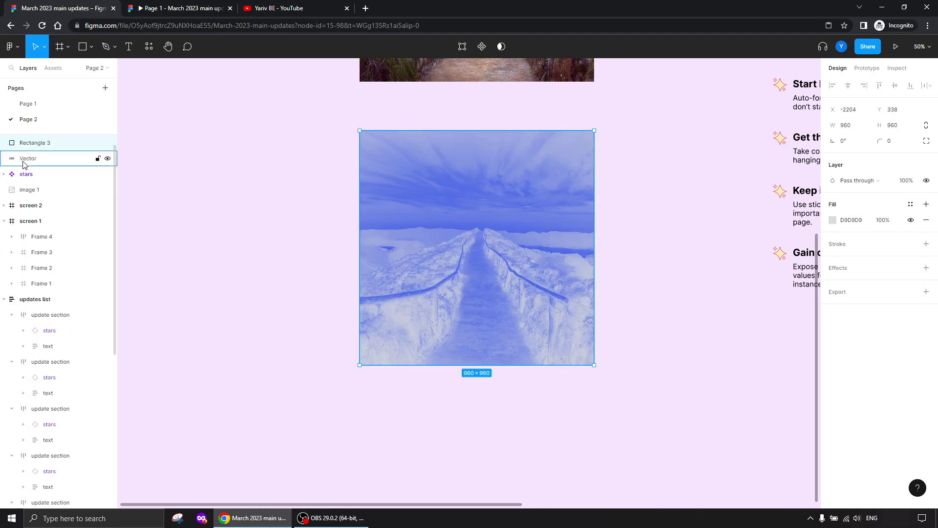
# Rename the rectangle layer beneath the mask group to "color changer"
pyautogui.doubleClick(32, 145)
pyautogui.write('color changer')
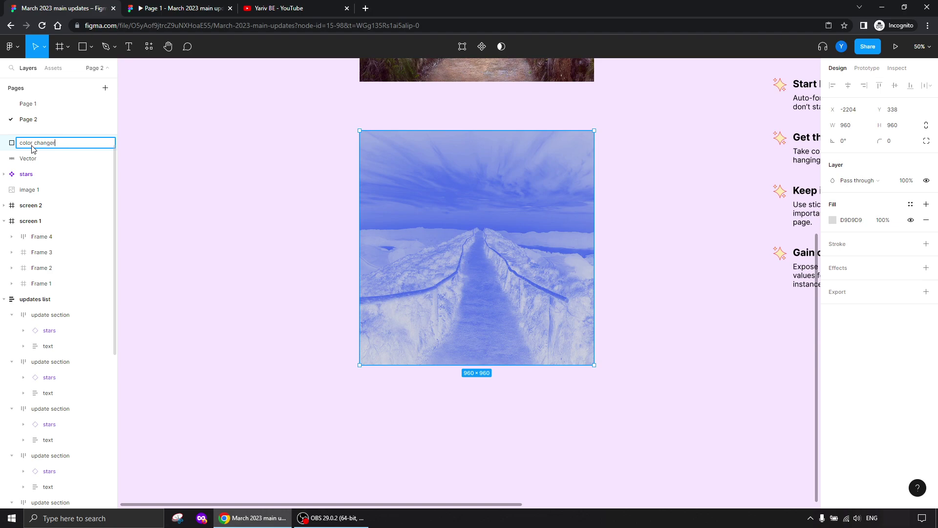
pyautogui.press('Return')
pyautogui.scroll(1, 681, 269)
pyautogui.scroll(-1, 426, 245)
pyautogui.hotkey('ctrl', 'alt', 'm')
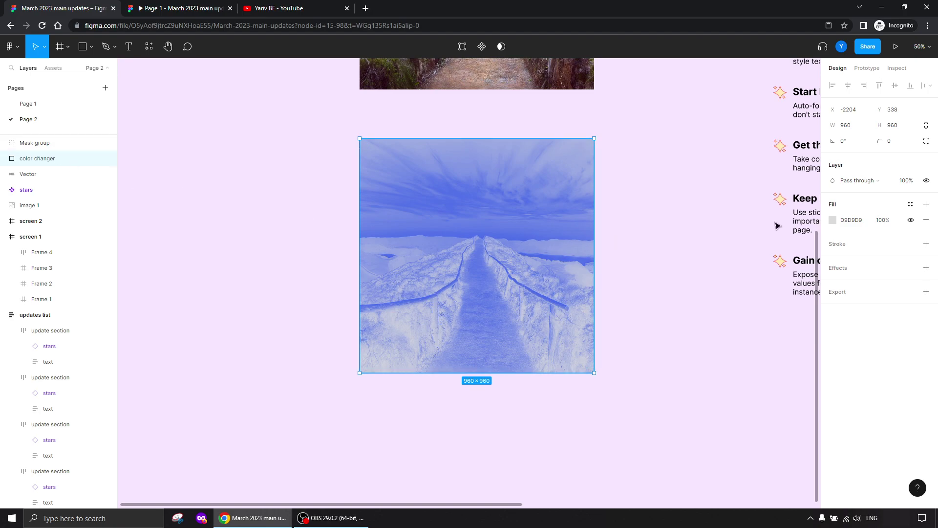
# Set the color changer rectangle's fill to black 000000 and change the masked Rectangle 2's fill to a lighter blue
pyautogui.click(833, 220)
pyautogui.moveTo(703, 248); pyautogui.dragTo(676, 355)
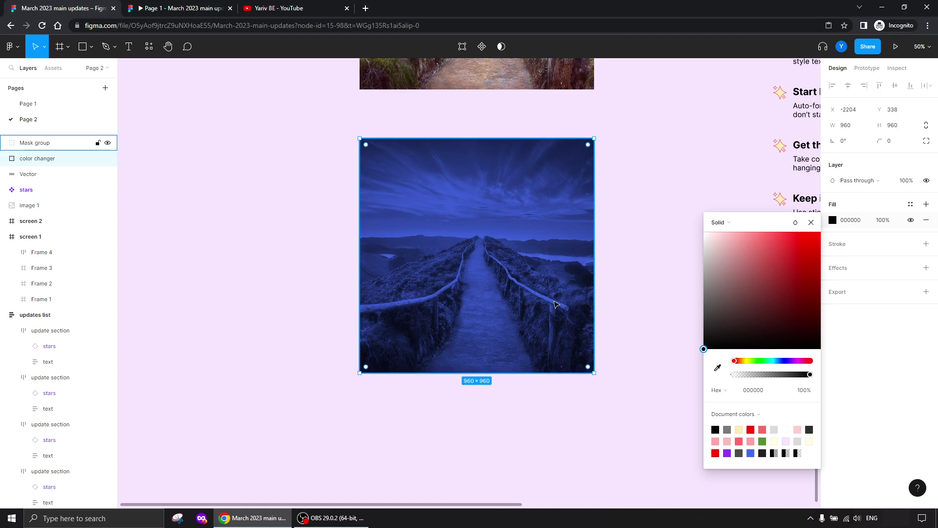
pyautogui.click(4, 143)
pyautogui.click(34, 160)
pyautogui.click(832, 220)
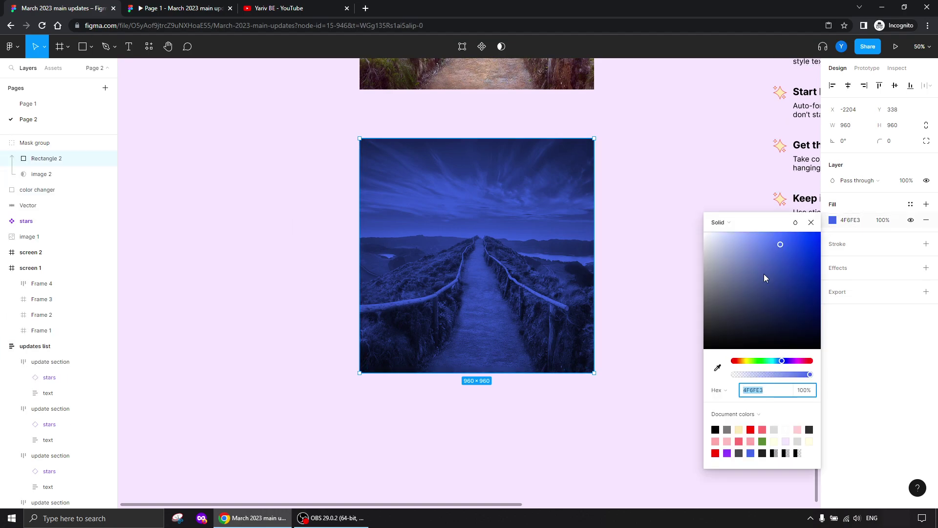
pyautogui.moveTo(780, 246); pyautogui.dragTo(748, 232)
# Change the color changer rectangle's fill to a linear gradient and set its end stop to dark navy blue
pyautogui.click(33, 191)
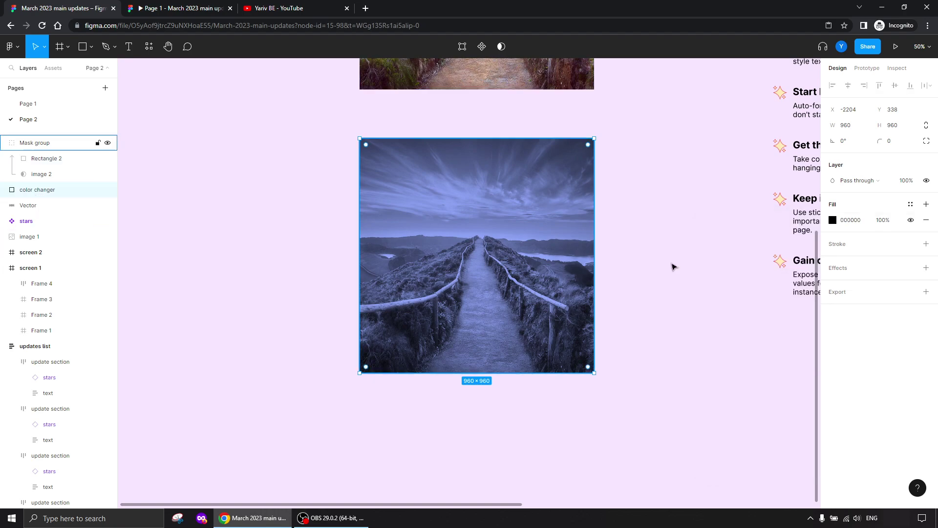
pyautogui.click(832, 220)
pyautogui.click(720, 218)
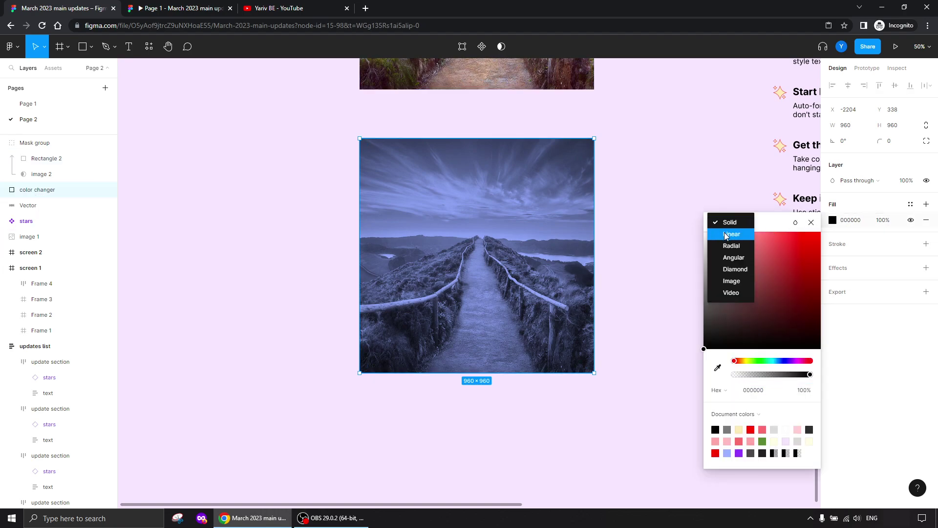
pyautogui.click(725, 235)
pyautogui.click(809, 242)
pyautogui.moveTo(737, 408); pyautogui.dragTo(813, 412)
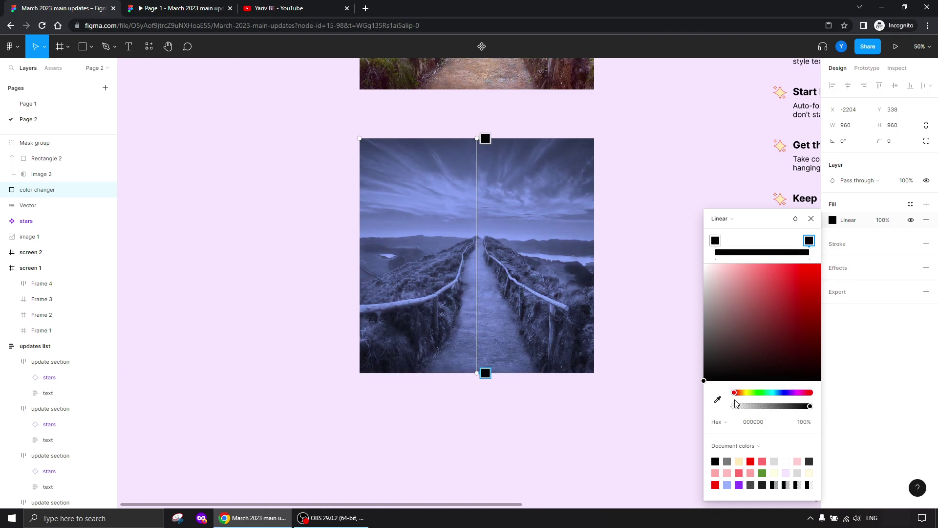
pyautogui.moveTo(786, 393); pyautogui.dragTo(782, 393)
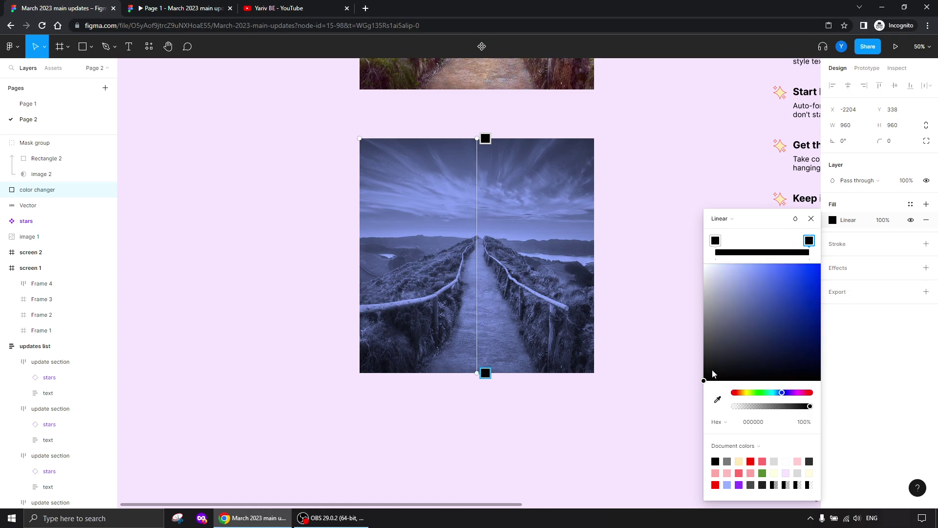
pyautogui.click(730, 367)
pyautogui.moveTo(797, 353); pyautogui.dragTo(803, 350)
# Set the start stop of the color changer's gradient to pink BB4367
pyautogui.click(715, 241)
pyautogui.moveTo(785, 396); pyautogui.dragTo(807, 393)
pyautogui.moveTo(752, 281); pyautogui.dragTo(779, 297)
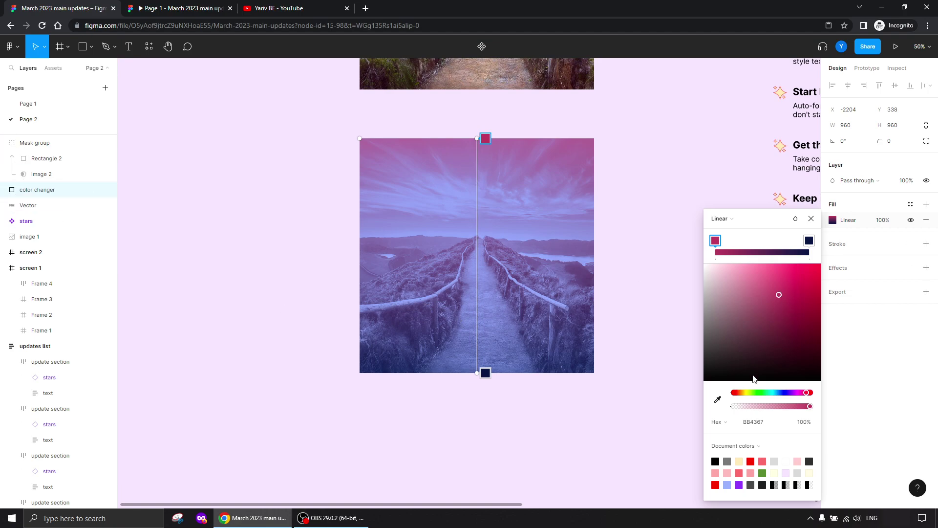
# Add a gradient stop near the middle of the color changer's fill and colour it green 096040
pyautogui.click(760, 247)
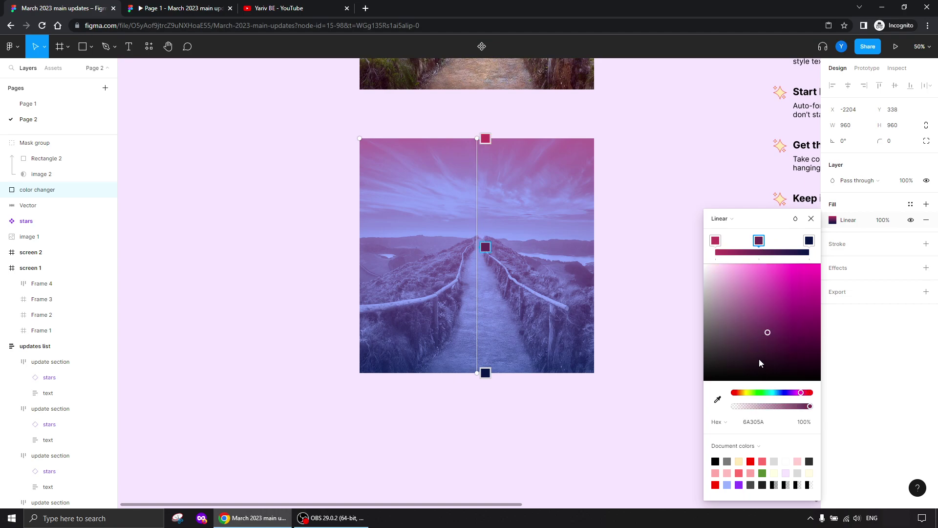
pyautogui.click(769, 393)
pyautogui.moveTo(766, 332); pyautogui.dragTo(809, 339)
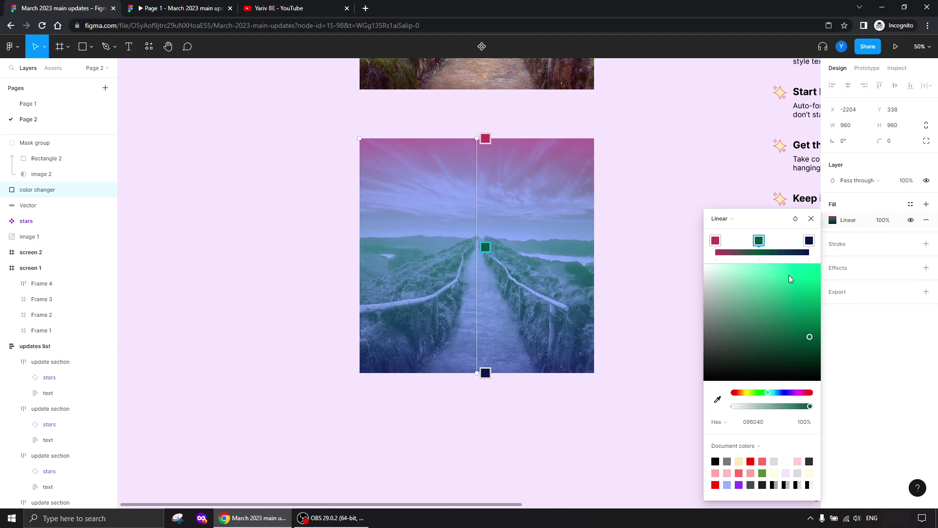
pyautogui.click(811, 219)
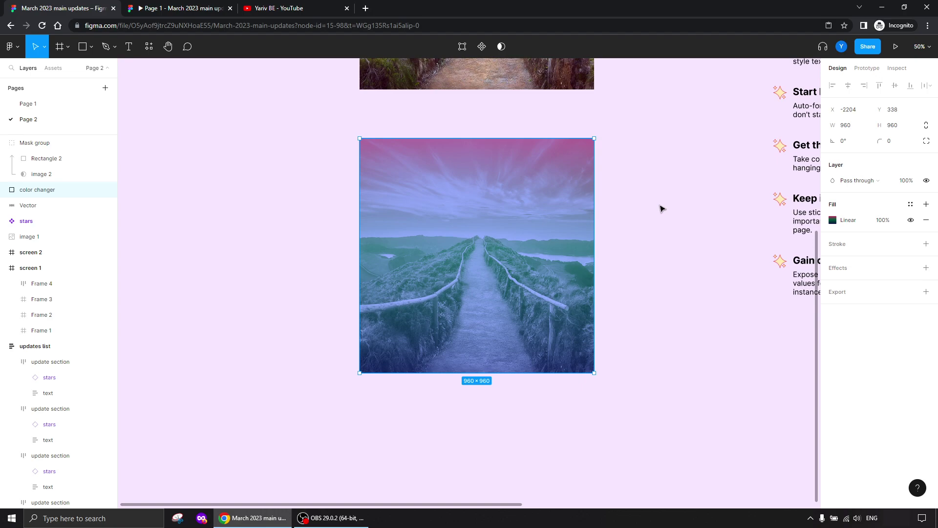
pyautogui.click(644, 187)
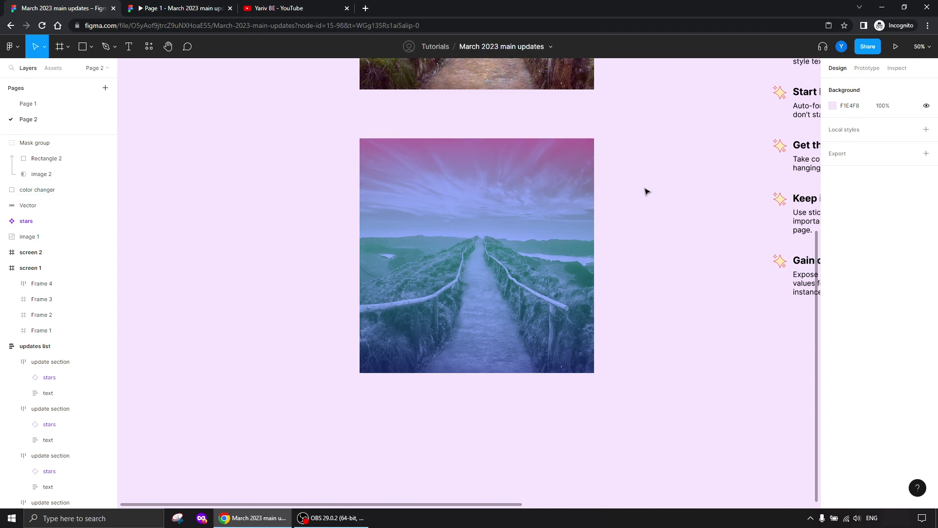
# Mark the "Be a masker of disguise" item in the updates list as checked
pyautogui.moveTo(635, 182); pyautogui.dragTo(584, 231)
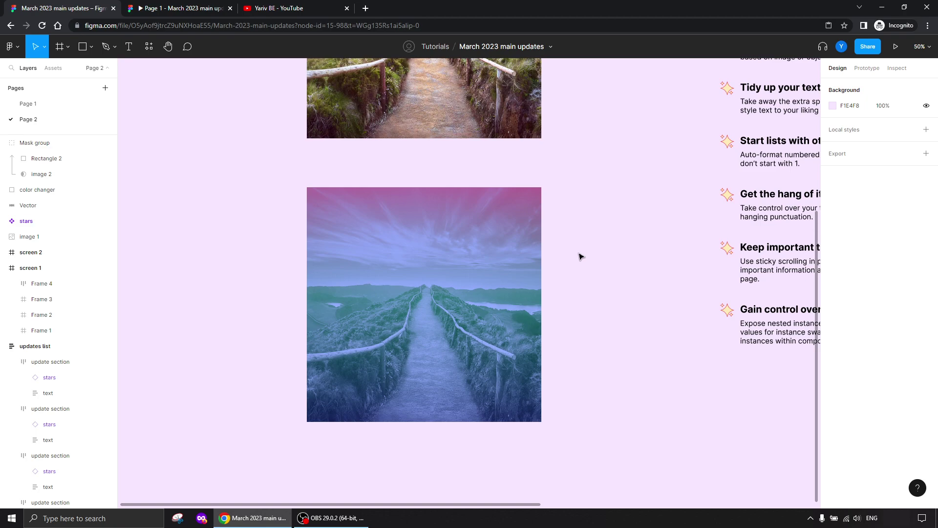
pyautogui.moveTo(646, 214); pyautogui.dragTo(447, 346)
pyautogui.moveTo(471, 235); pyautogui.dragTo(411, 332)
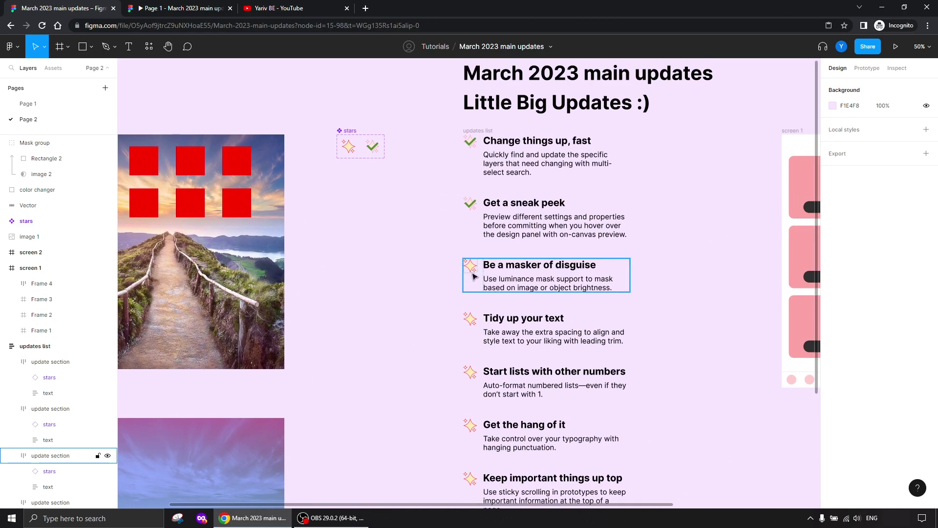
pyautogui.click(470, 266)
pyautogui.click(470, 266)
pyautogui.click(889, 244)
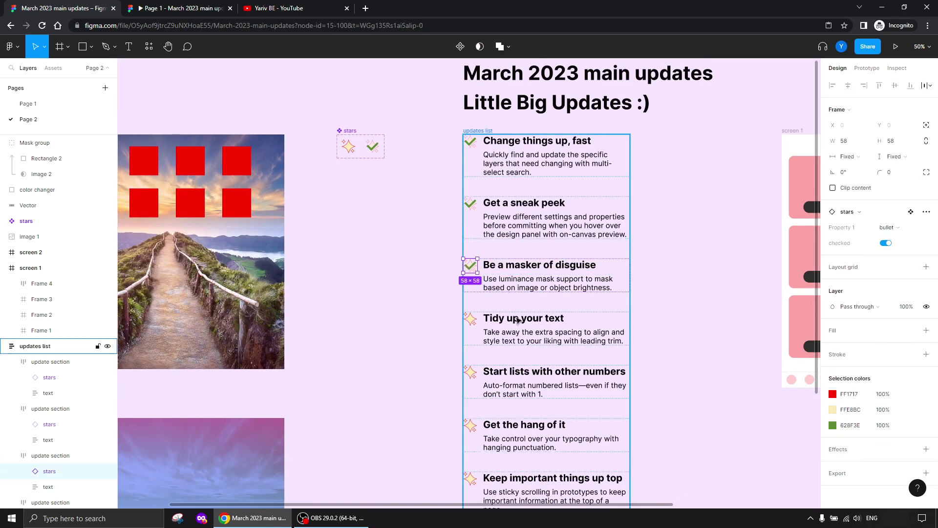
# Add a text layer reading "Some text" on the empty canvas below the two screens
pyautogui.scroll(-3, 331, 295)
pyautogui.click(424, 246)
pyautogui.moveTo(425, 246); pyautogui.dragTo(264, 270)
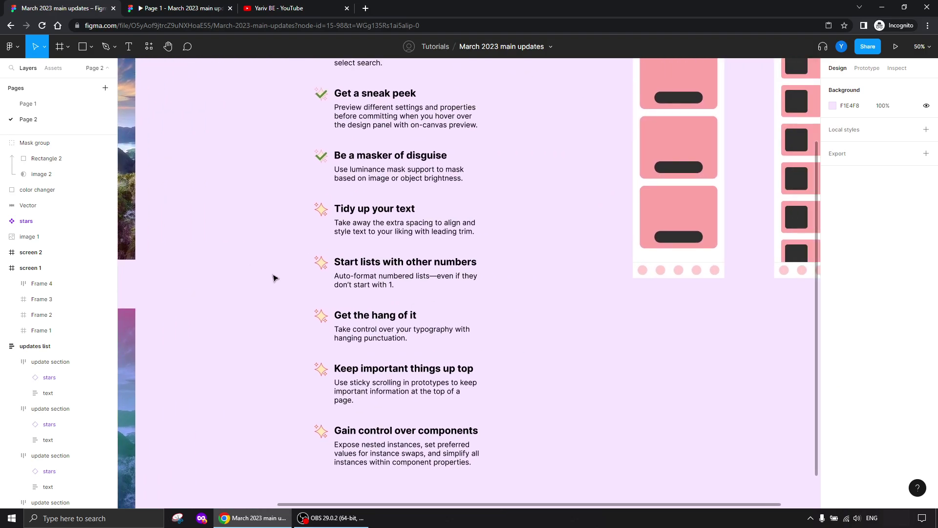
pyautogui.moveTo(611, 339); pyautogui.dragTo(386, 228)
pyautogui.click(129, 46)
pyautogui.click(408, 241)
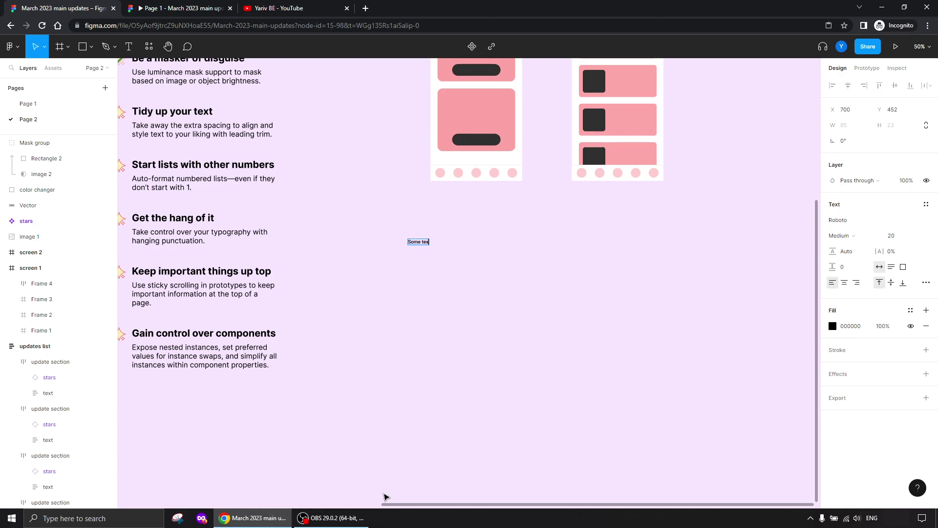
pyautogui.write('Some text')
pyautogui.press('Escape')
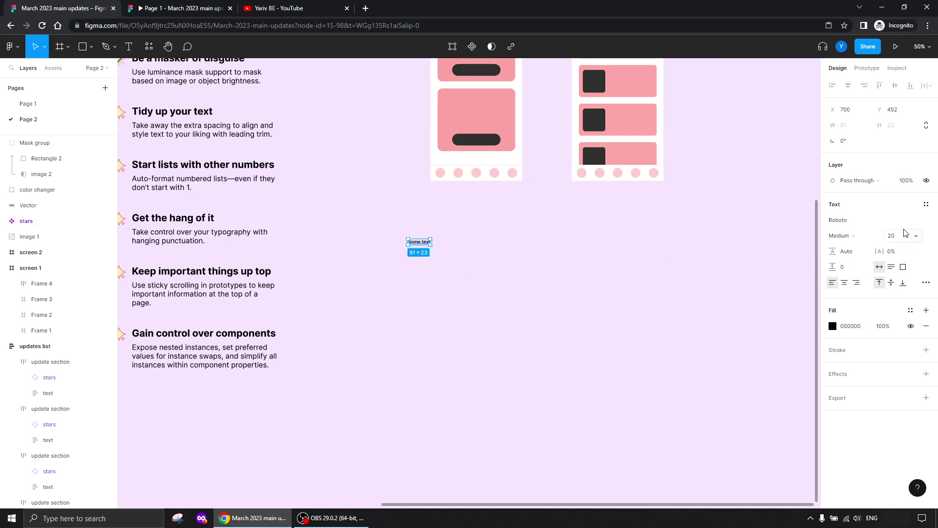
# Set the "Some text" layer's font size to 50 and move it to X 792, Y 438
pyautogui.click(891, 236)
pyautogui.write('50')
pyautogui.press('Return')
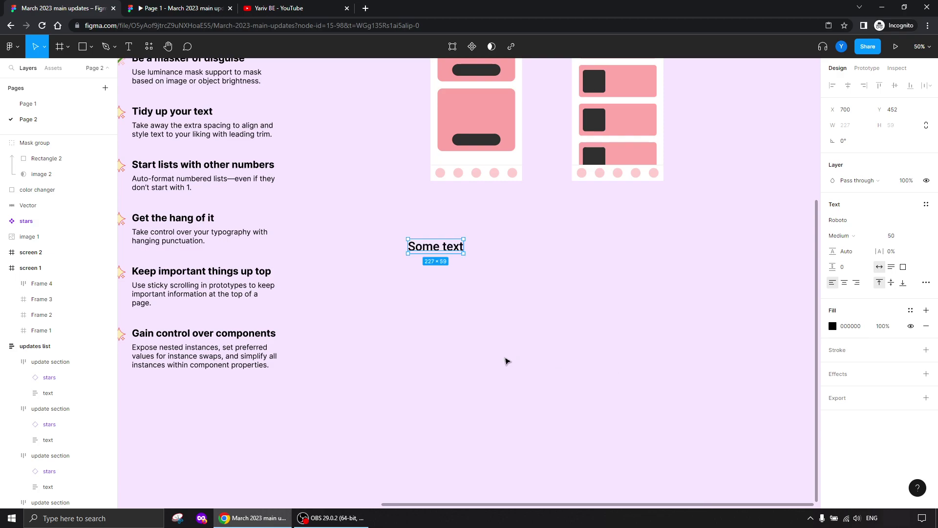
pyautogui.moveTo(424, 247); pyautogui.dragTo(447, 244)
# Change the font of the "Some text" layer to Open Sans
pyautogui.hotkey('ctrl', '+')
pyautogui.hotkey('ctrl', '+')
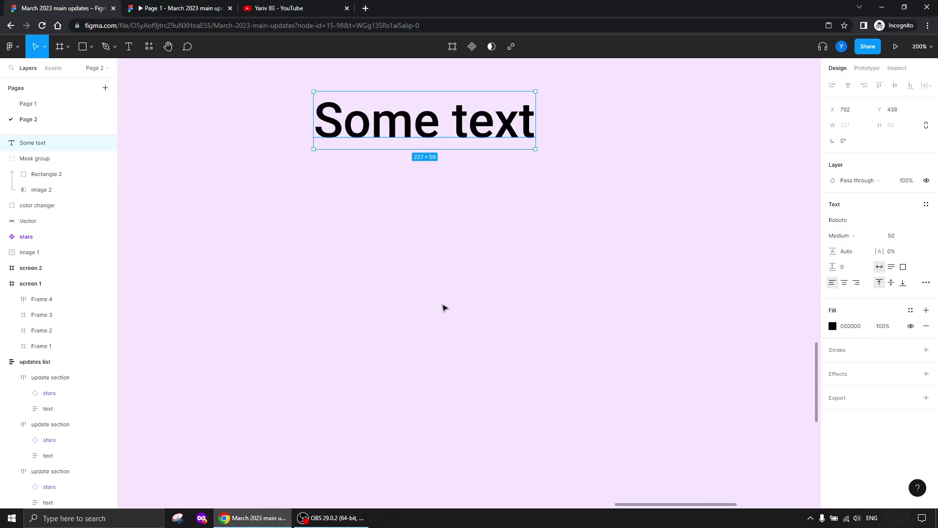
pyautogui.moveTo(438, 300); pyautogui.dragTo(518, 448)
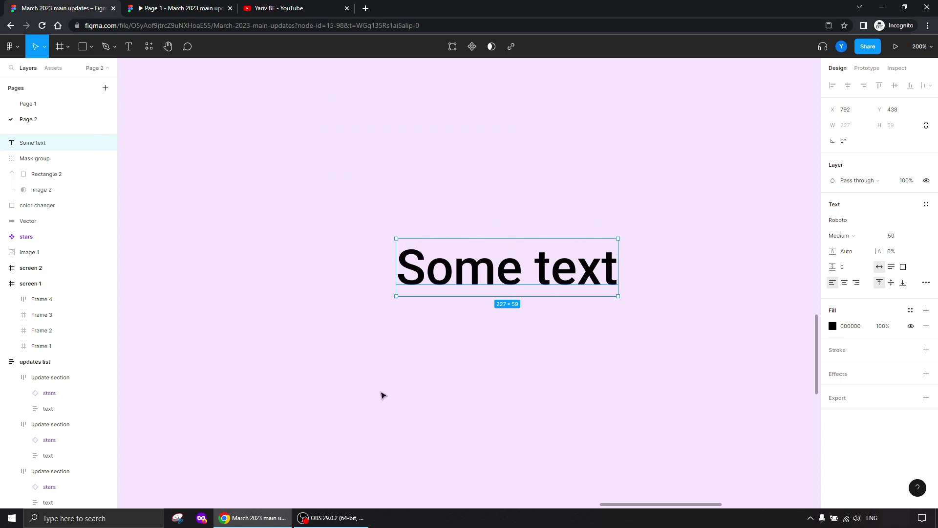
pyautogui.hotkey('ctrl', '+')
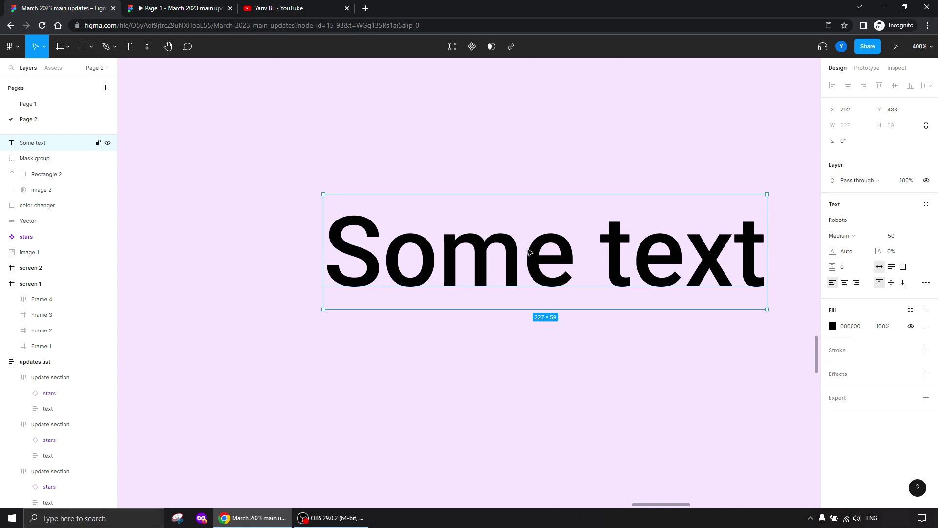
pyautogui.click(841, 223)
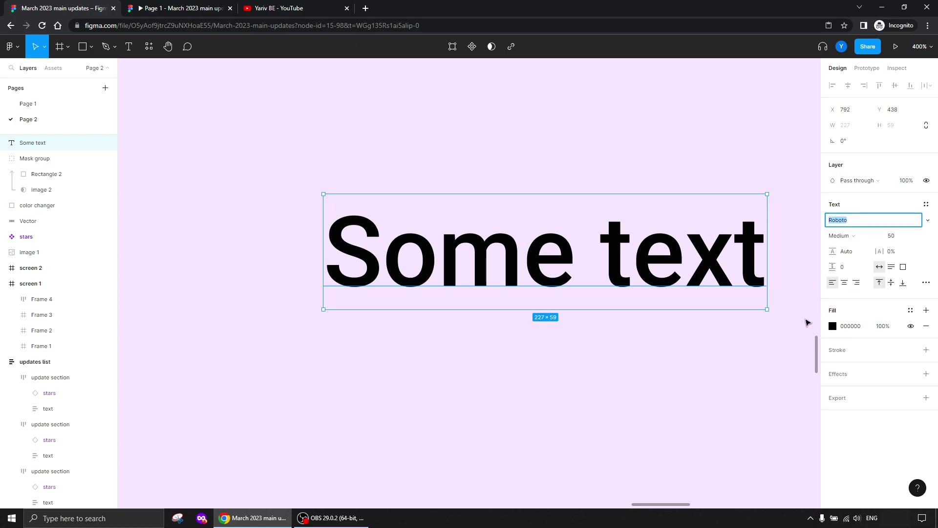
pyautogui.write('Open')
pyautogui.press('Return')
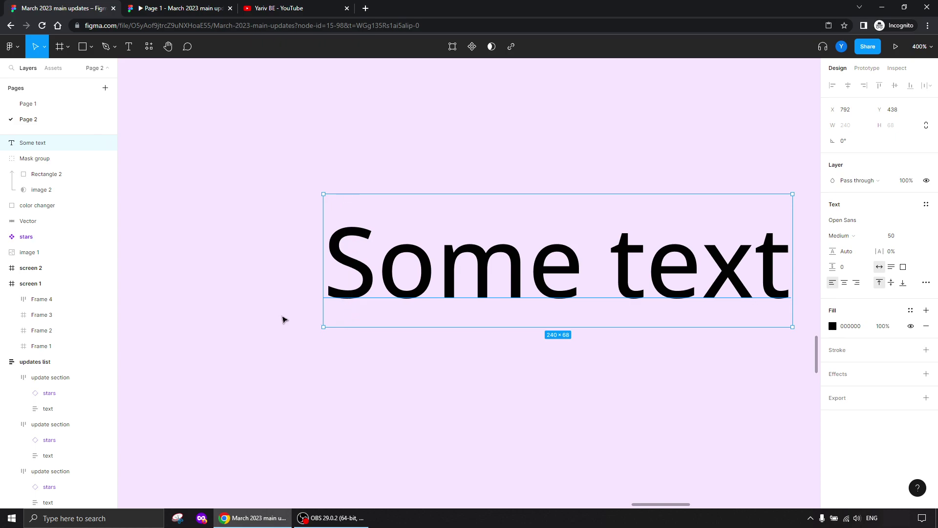
# Draw a 289 × 79 frame around the "Some text" layer
pyautogui.click(290, 323)
pyautogui.press('f')
pyautogui.moveTo(275, 191); pyautogui.dragTo(743, 345)
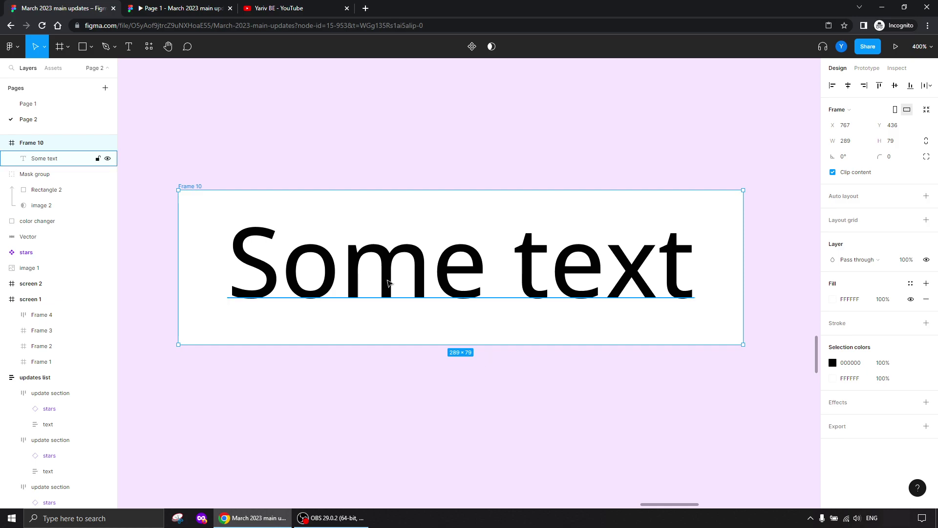
# Center the "Some text" layer vertically within its frame
pyautogui.click(98, 159)
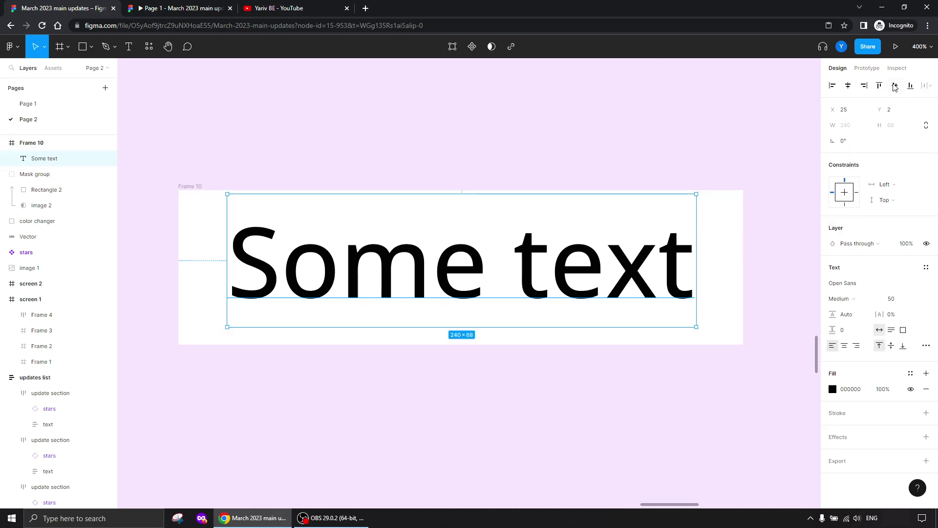
pyautogui.click(895, 87)
pyautogui.click(262, 401)
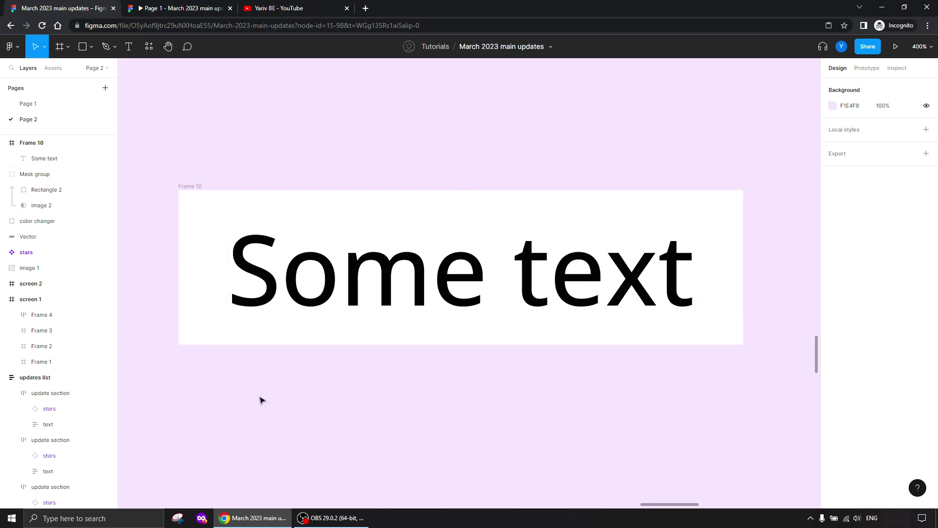
pyautogui.click(340, 280)
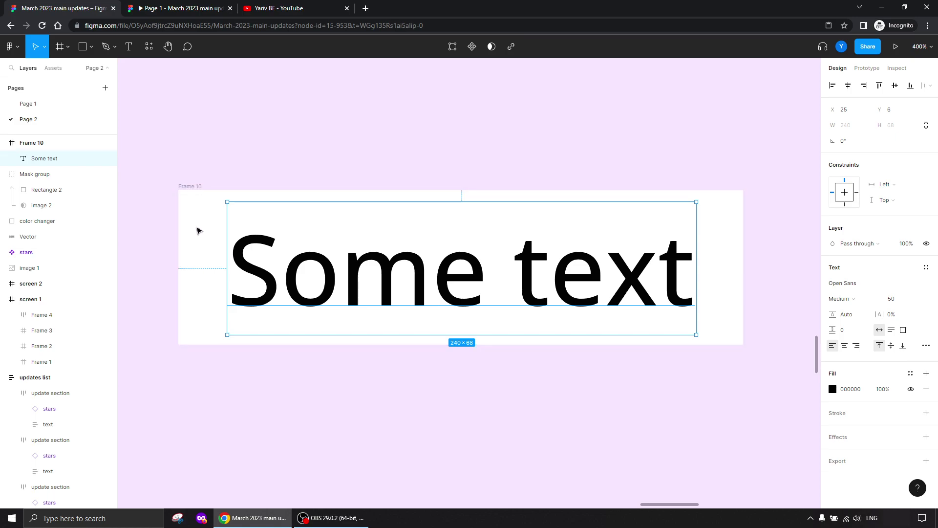
pyautogui.click(276, 442)
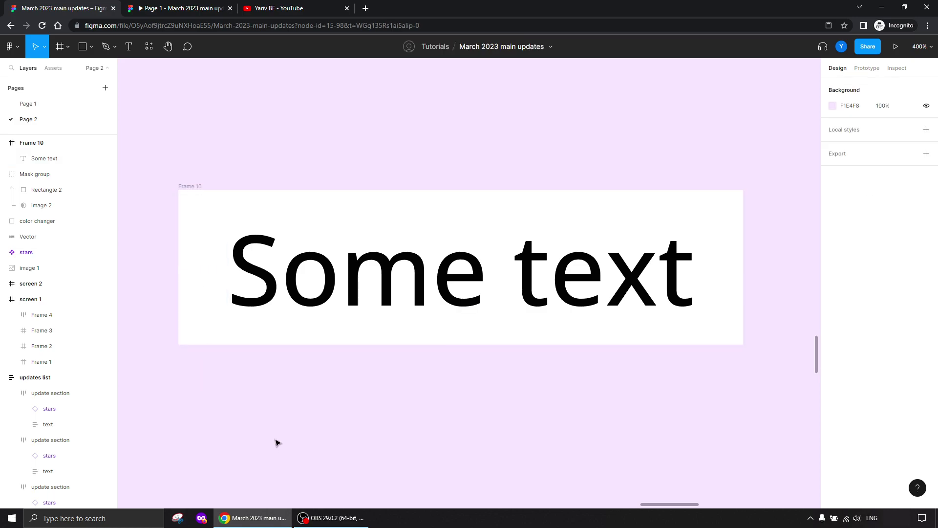
# Place two copies of the "Some text" layer side by side below the white frame
pyautogui.scroll(-5, 423, 331)
pyautogui.scroll(-1, 433, 295)
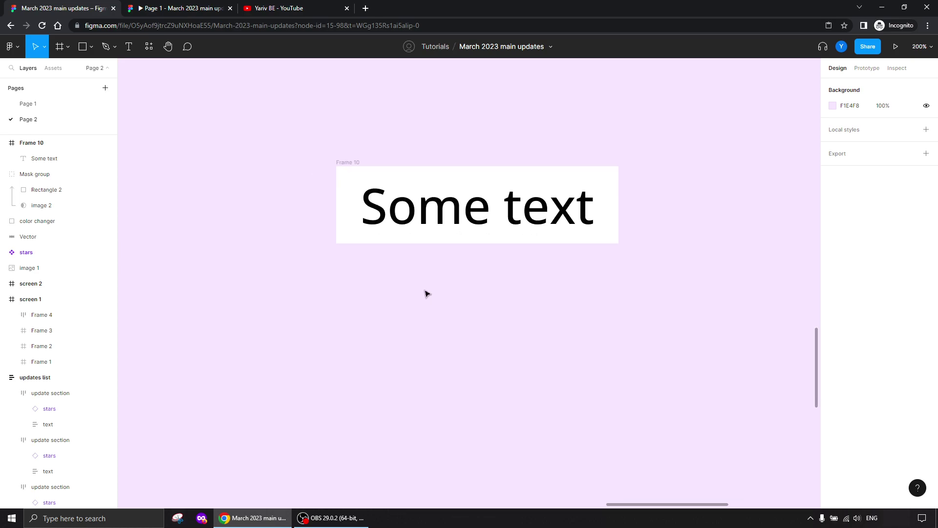
pyautogui.click(364, 218)
pyautogui.moveTo(439, 217); pyautogui.dragTo(651, 337)
pyautogui.hscroll(3, 595, 266)
# Set the second text copy's font size to 20 and move it to X 1063, Y 600
pyautogui.click(894, 236)
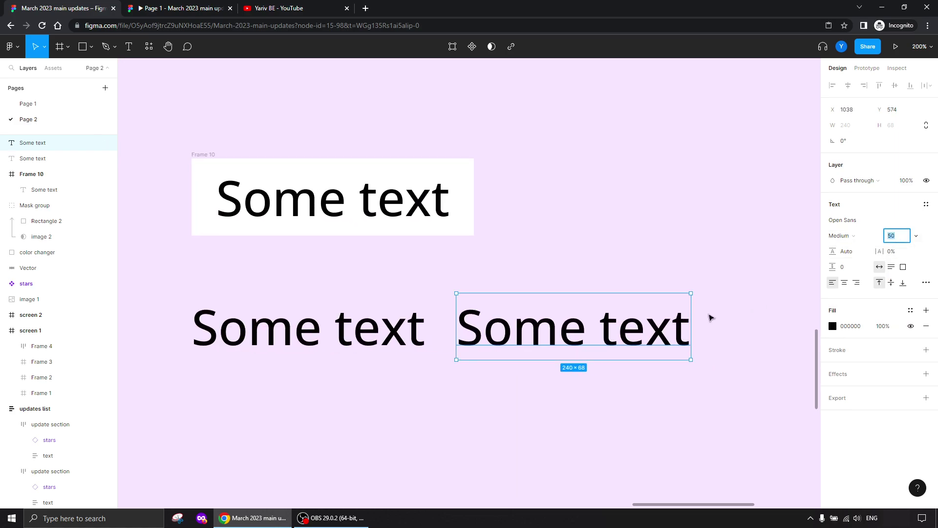
pyautogui.press('Return')
pyautogui.click(455, 379)
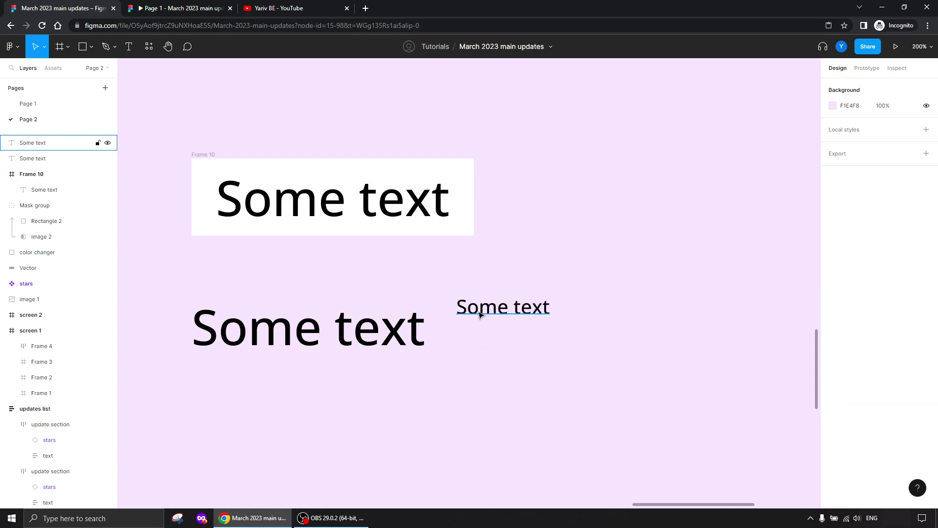
pyautogui.moveTo(475, 311); pyautogui.dragTo(496, 338)
# Select both text copies below the frame and align their bottom edges
pyautogui.hotkey('ctrl', '+')
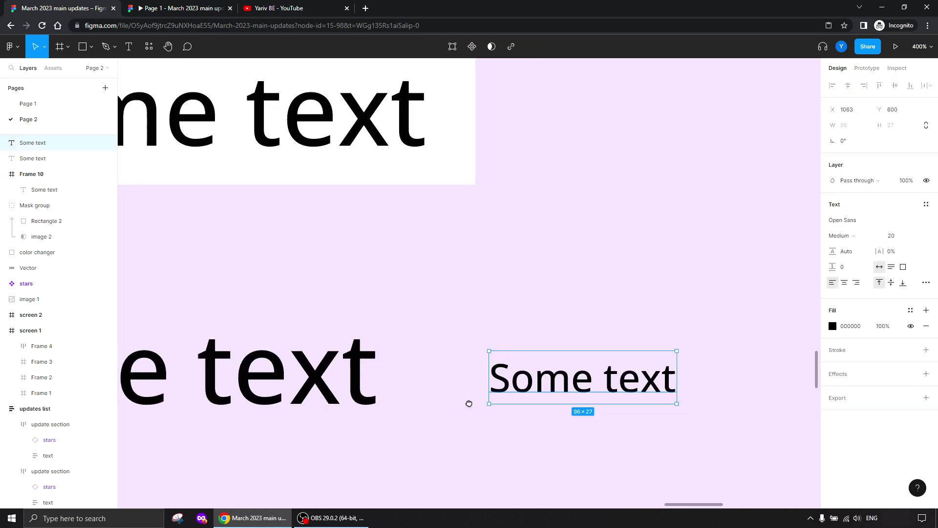
pyautogui.moveTo(472, 407); pyautogui.dragTo(404, 248)
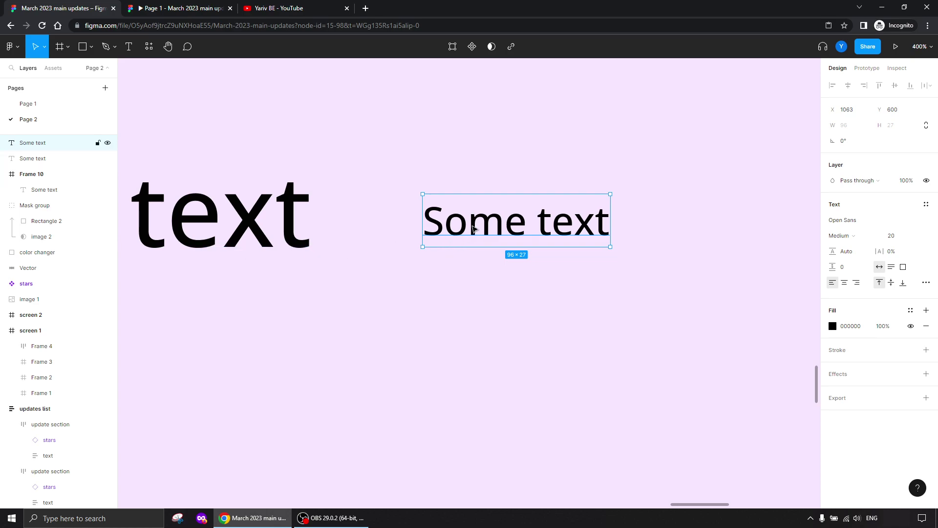
pyautogui.moveTo(488, 305); pyautogui.dragTo(190, 201)
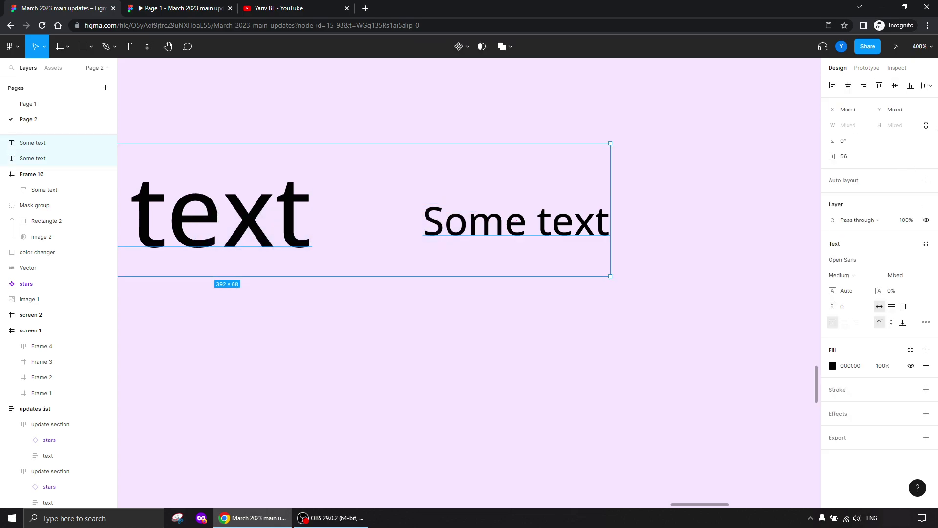
pyautogui.click(910, 88)
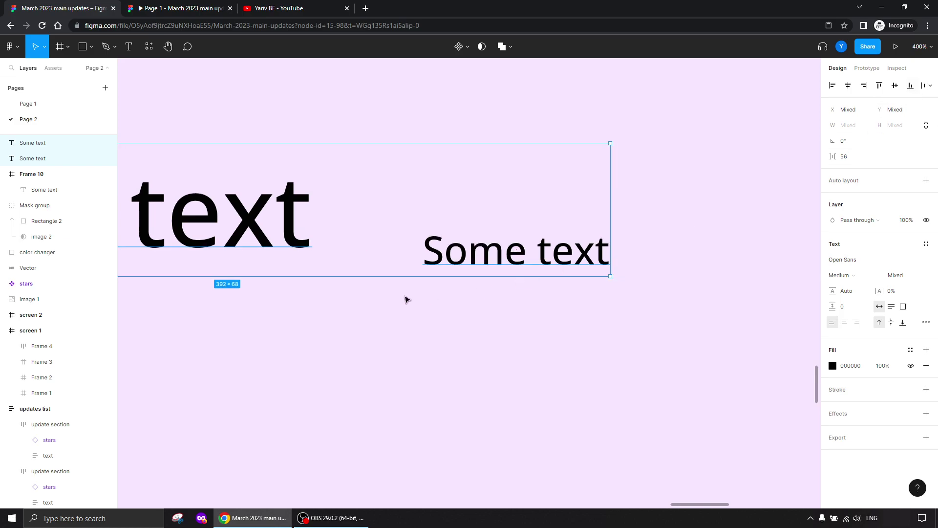
# Compare the bounding boxes and baselines of the large and small text copies below the white frame
pyautogui.click(322, 318)
pyautogui.hscroll(-5, 323, 318)
pyautogui.moveTo(769, 332); pyautogui.dragTo(392, 227)
pyautogui.click(586, 298)
pyautogui.click(701, 279)
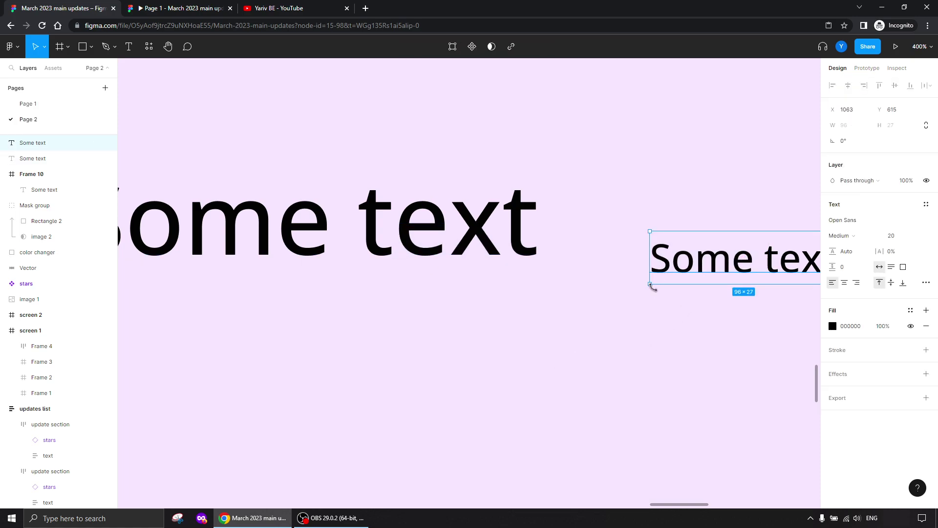
pyautogui.click(483, 255)
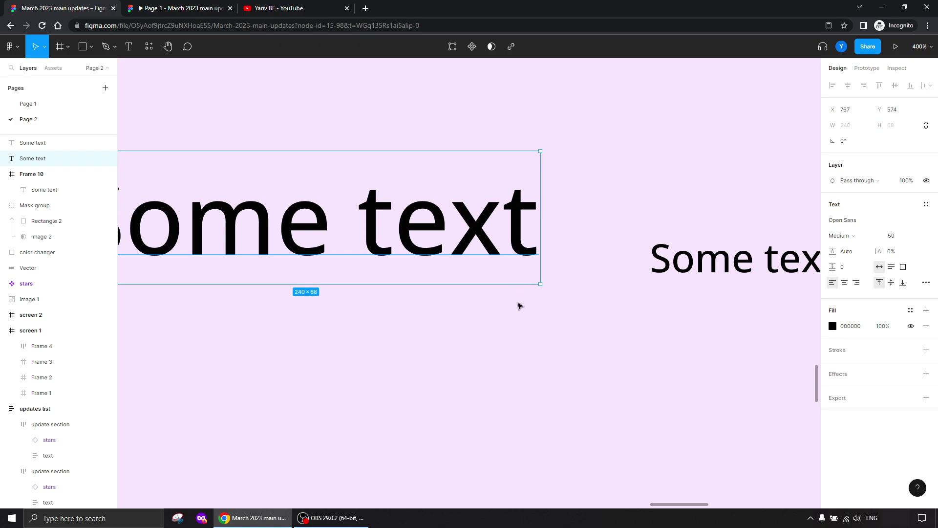
pyautogui.click(701, 350)
# Wrap the large and small text copies together in an auto layout frame
pyautogui.moveTo(713, 349); pyautogui.dragTo(375, 267)
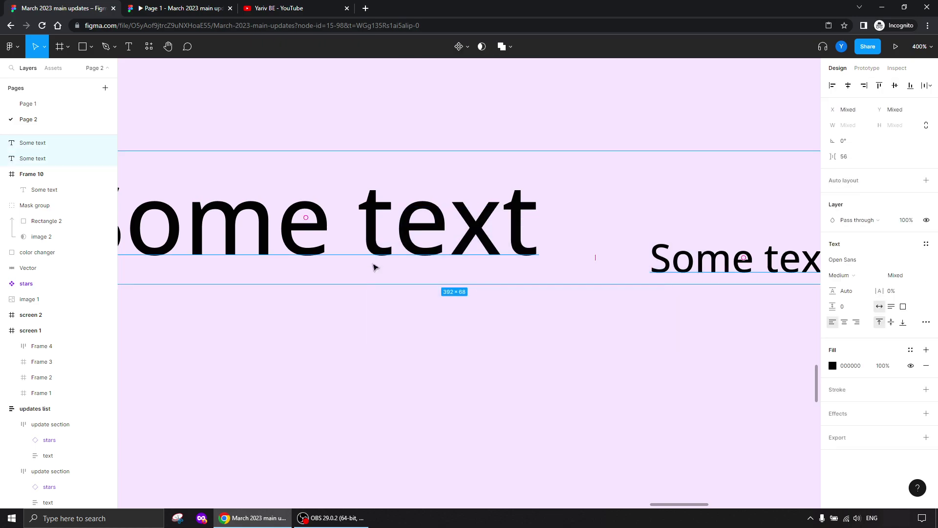
pyautogui.press('-')
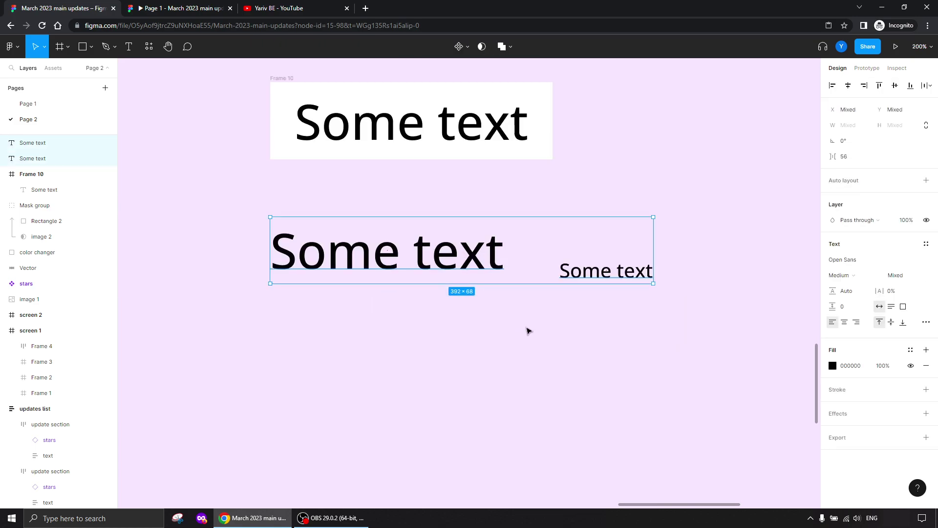
pyautogui.moveTo(526, 330); pyautogui.dragTo(471, 312)
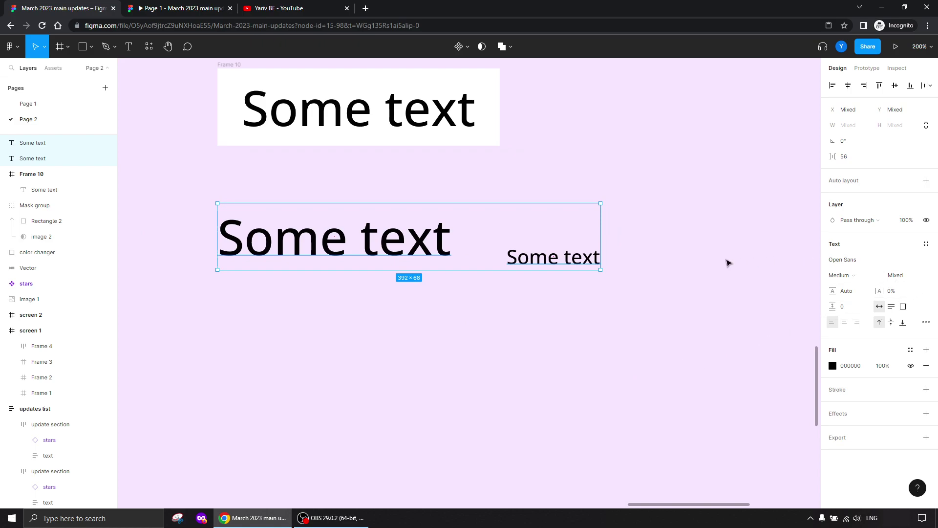
pyautogui.hotkey('shift', 'a')
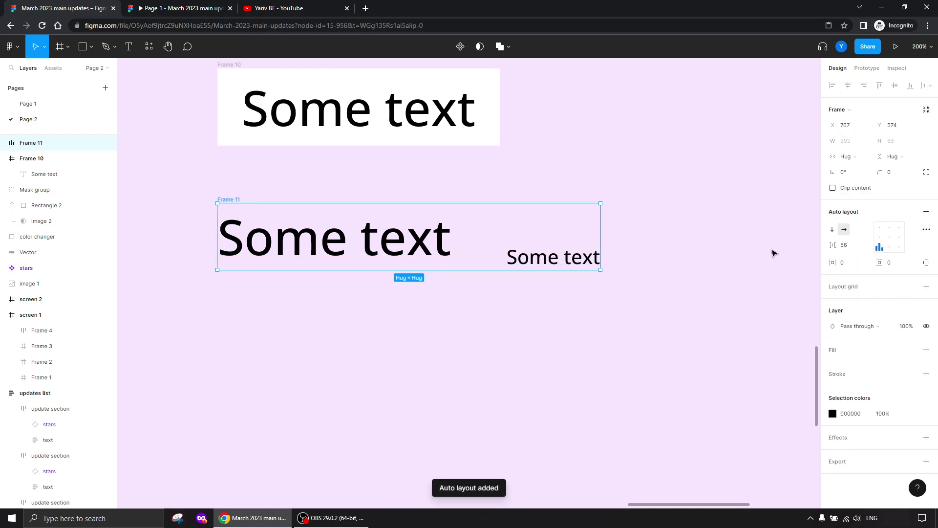
# Enable text baseline alignment in the new frame's advanced auto layout settings
pyautogui.click(925, 230)
pyautogui.moveTo(714, 366)
pyautogui.click(810, 359)
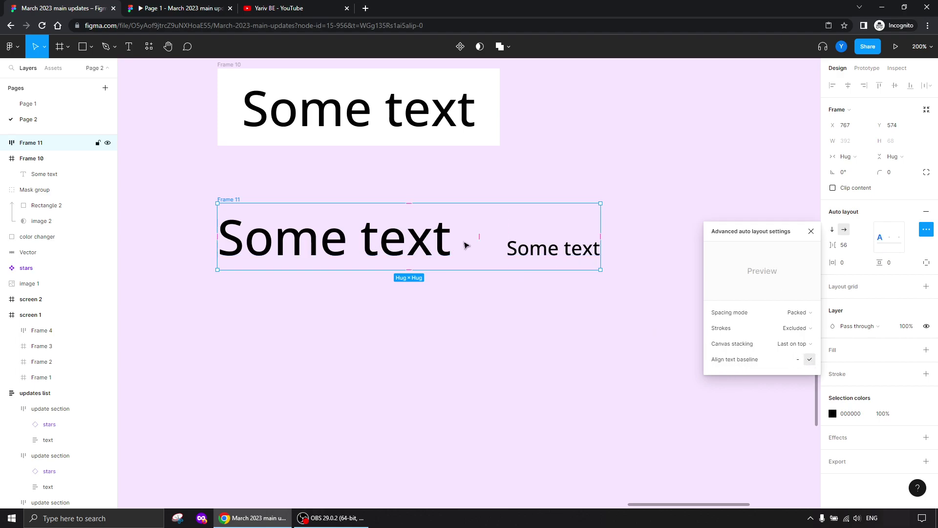
pyautogui.click(811, 232)
pyautogui.click(404, 344)
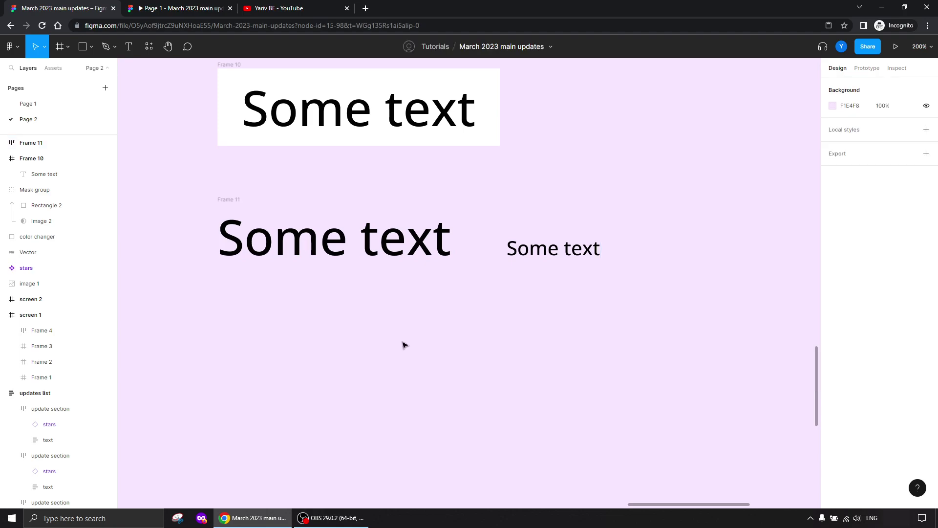
# Set the vertical trim of the white frame's text to cap height and baseline
pyautogui.click(300, 119)
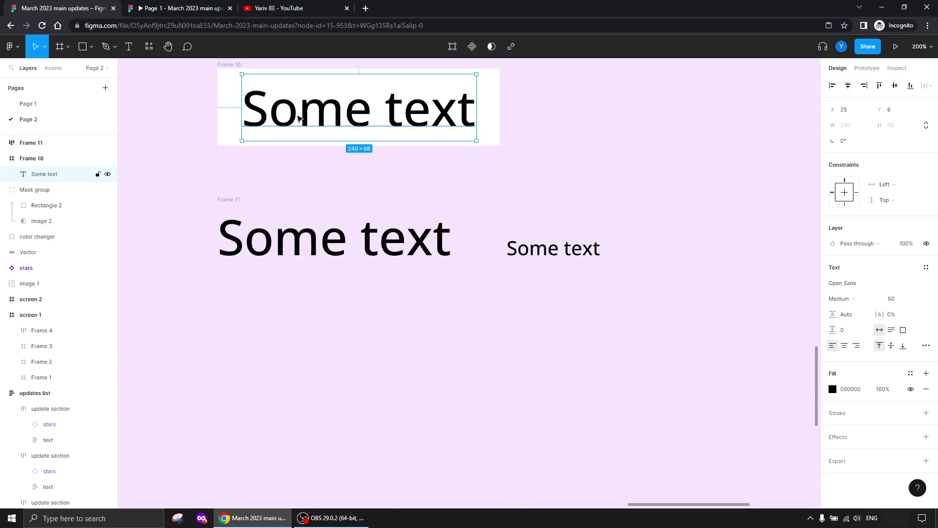
pyautogui.scroll(5, 433, 264)
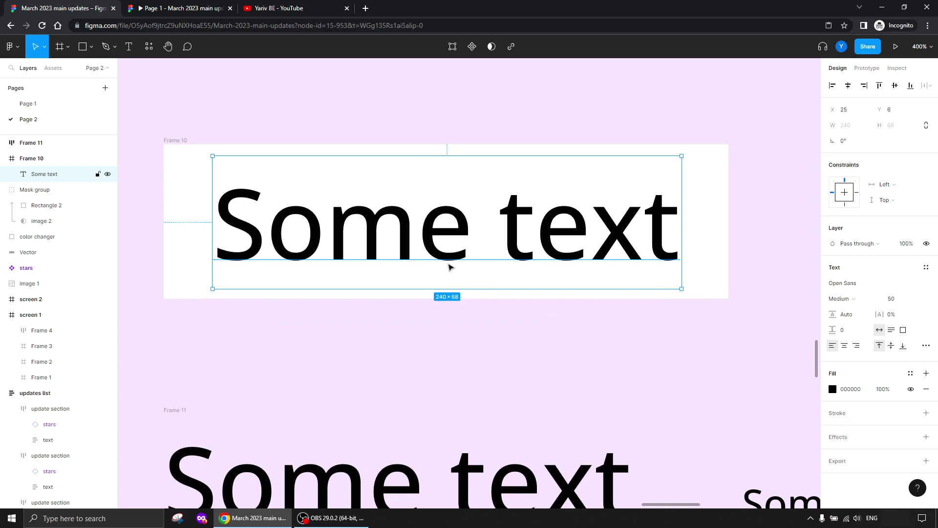
pyautogui.click(927, 347)
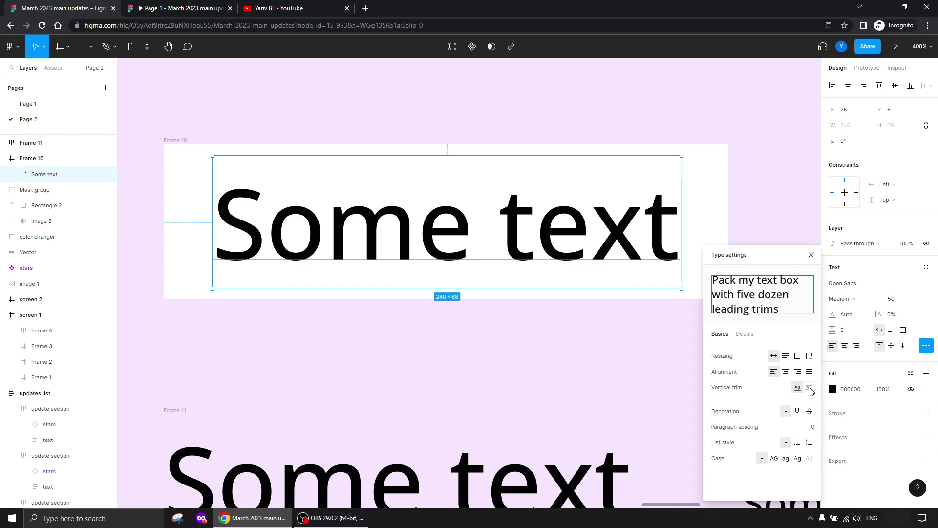
pyautogui.click(810, 387)
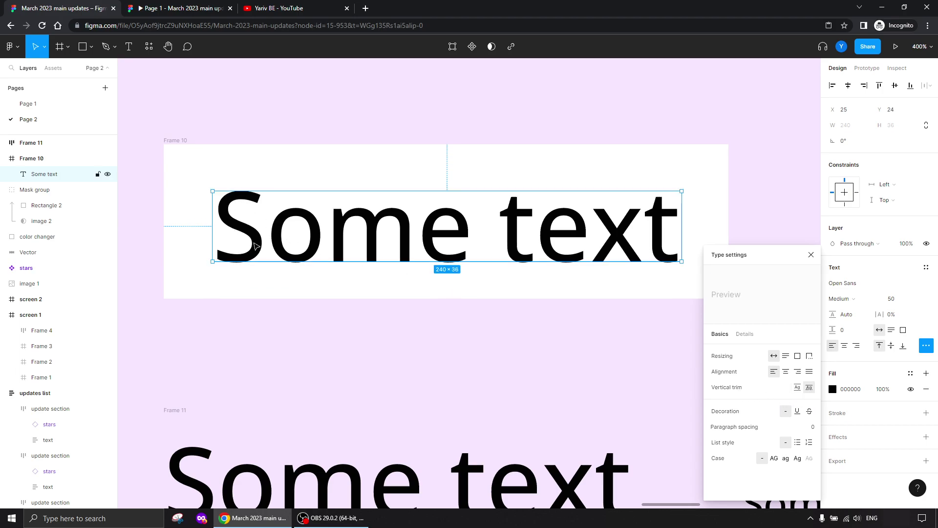
# Shift the trimmed text slightly upward and re-center it vertically within the white frame
pyautogui.moveTo(243, 243)
pyautogui.mouseDown()
pyautogui.moveTo(247, 213)
pyautogui.moveTo(224, 239)
pyautogui.moveTo(240, 232)
pyautogui.mouseUp()
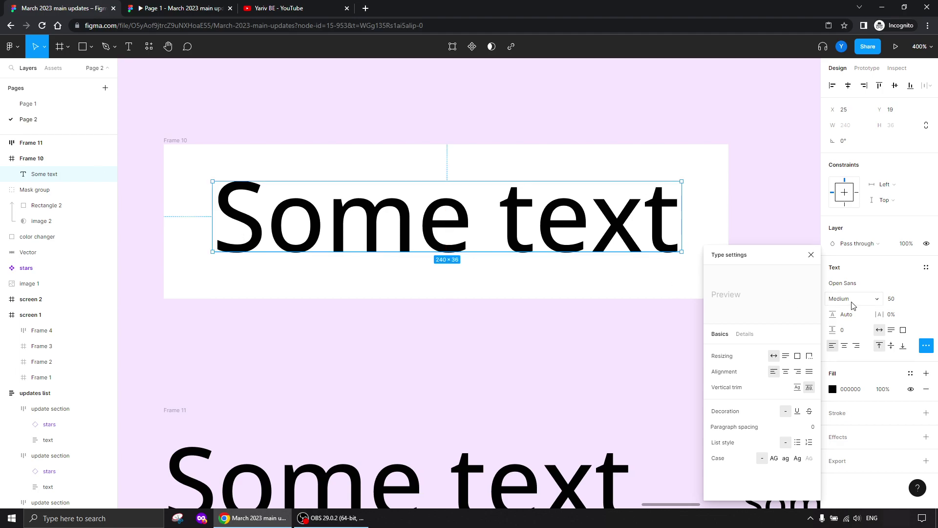
pyautogui.click(811, 255)
pyautogui.click(894, 86)
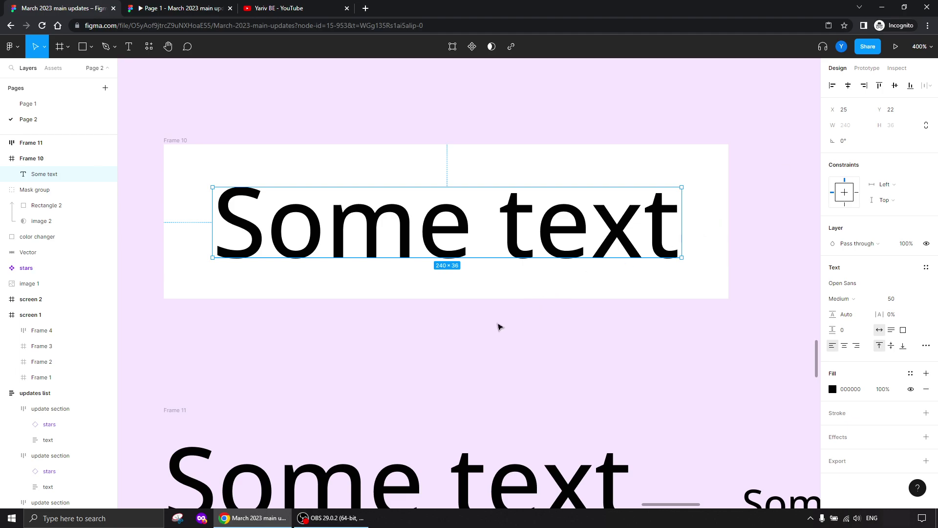
pyautogui.click(429, 358)
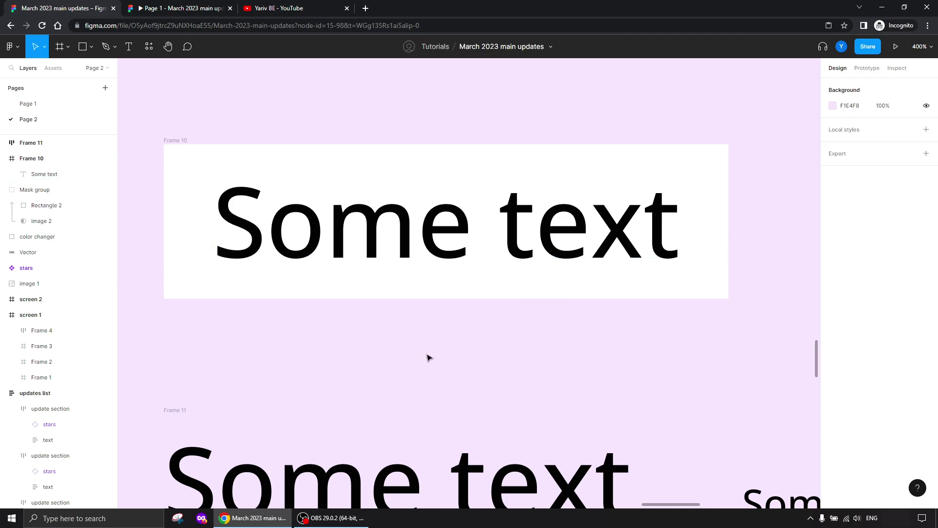
# Place a copy of the large text from Frame 11 below that frame at about X 768, Y 709
pyautogui.press('-')
pyautogui.scroll(-3, 442, 240)
pyautogui.click(369, 153)
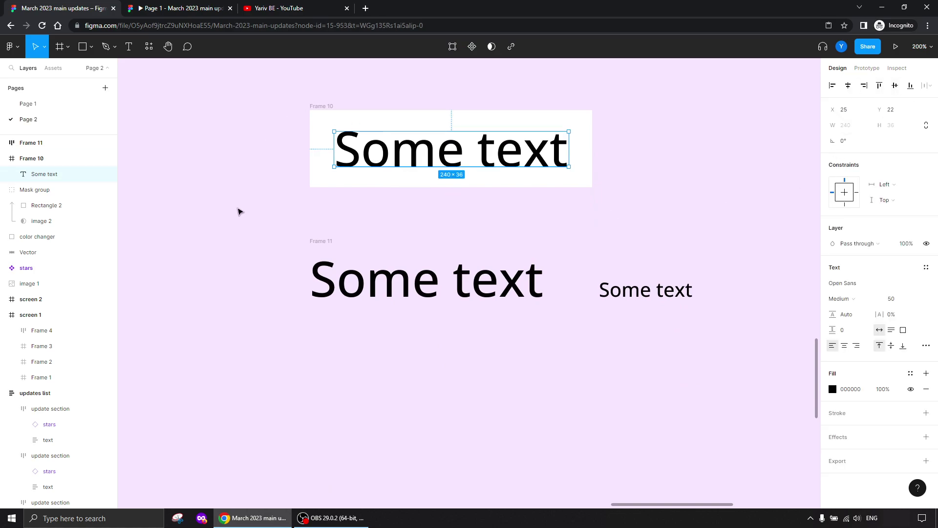
pyautogui.click(241, 211)
pyautogui.click(361, 286)
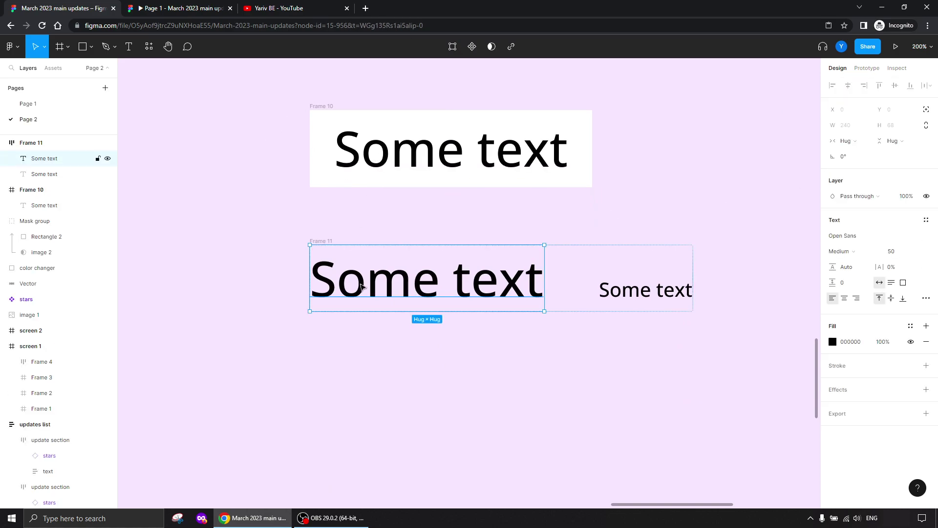
pyautogui.moveTo(380, 285); pyautogui.dragTo(381, 418)
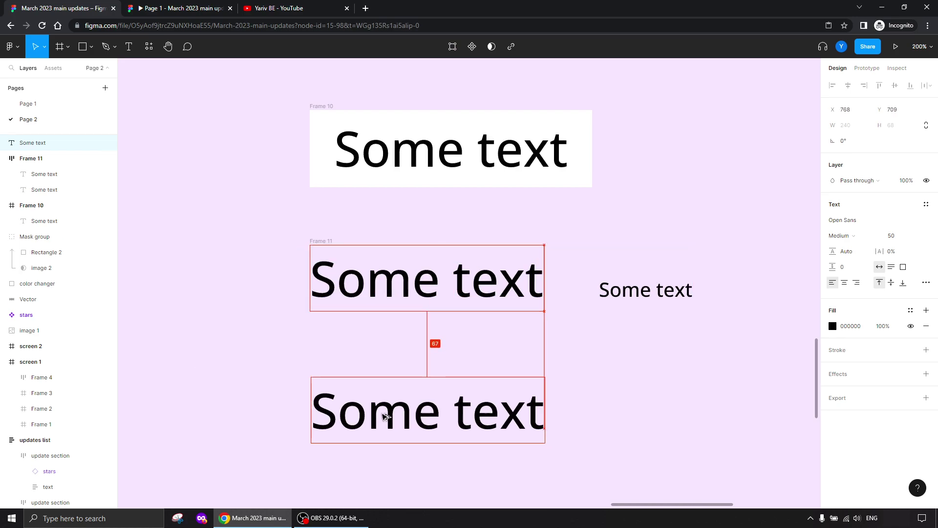
# Draw a roughly square grey rectangle beside the new text copy, on its left
pyautogui.scroll(-5, 285, 299)
pyautogui.hscroll(-3, 285, 299)
pyautogui.click(84, 49)
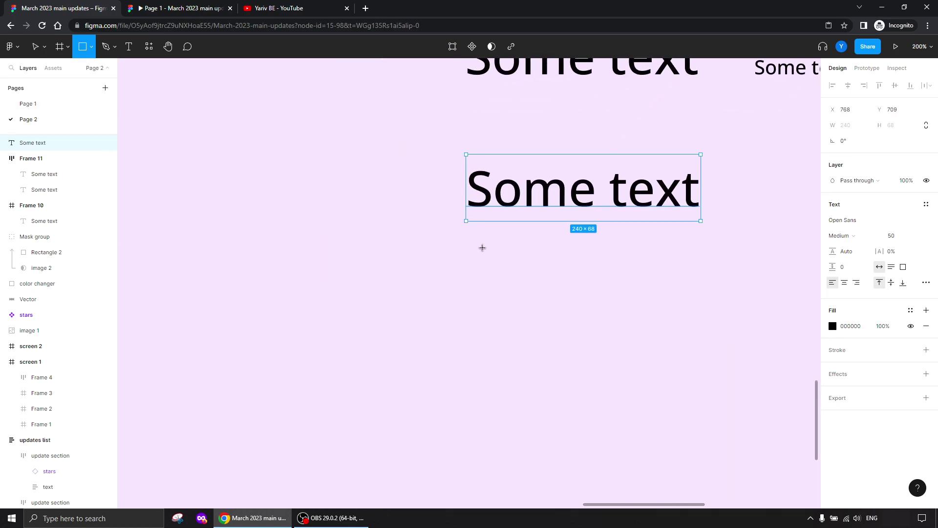
pyautogui.moveTo(415, 163)
pyautogui.mouseDown()
pyautogui.moveTo(265, 337)
pyautogui.moveTo(219, 362)
pyautogui.mouseUp()
# Move the text copy next to the rectangle at X 736, Y 717, level with its top edge
pyautogui.moveTo(522, 204); pyautogui.dragTo(496, 216)
pyautogui.moveTo(497, 205); pyautogui.dragTo(497, 206)
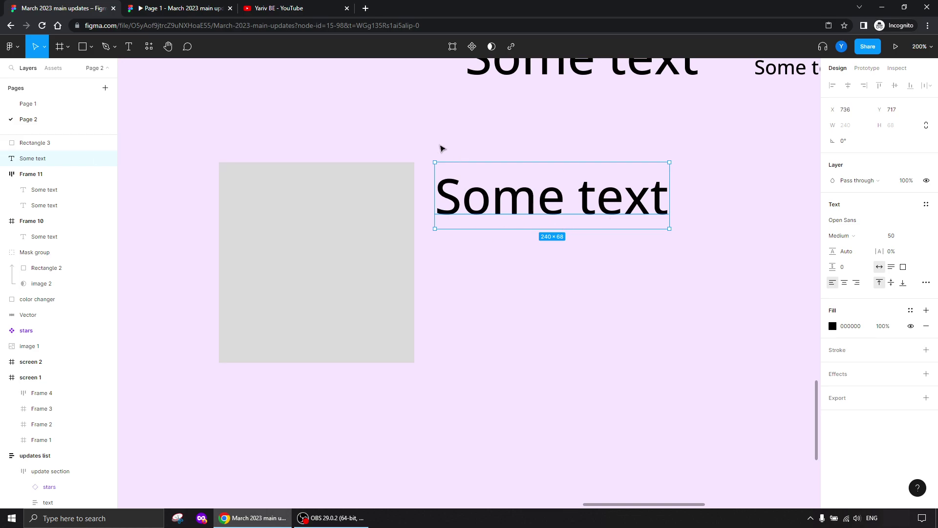
pyautogui.click(571, 398)
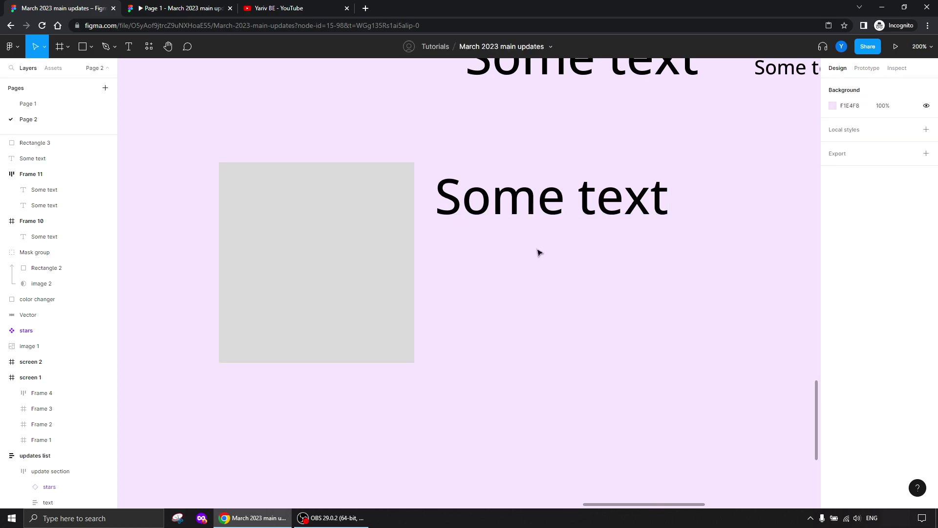
# Place a second copy of the text near the rectangle's bottom edge and delete it
pyautogui.moveTo(505, 212); pyautogui.dragTo(503, 347)
pyautogui.click(490, 382)
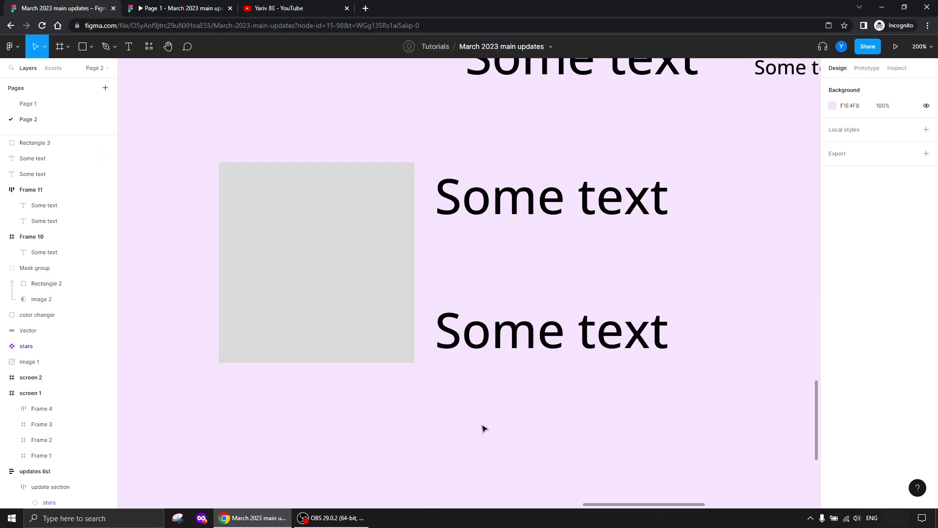
pyautogui.click(592, 334)
pyautogui.press('Delete')
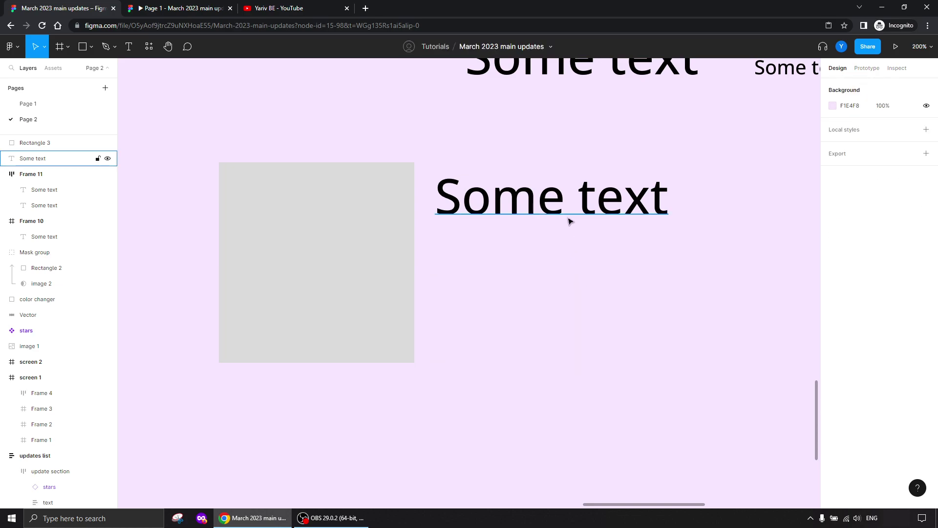
# Apply the cap height to baseline vertical trim to the text beside the rectangle
pyautogui.click(570, 221)
pyautogui.click(926, 282)
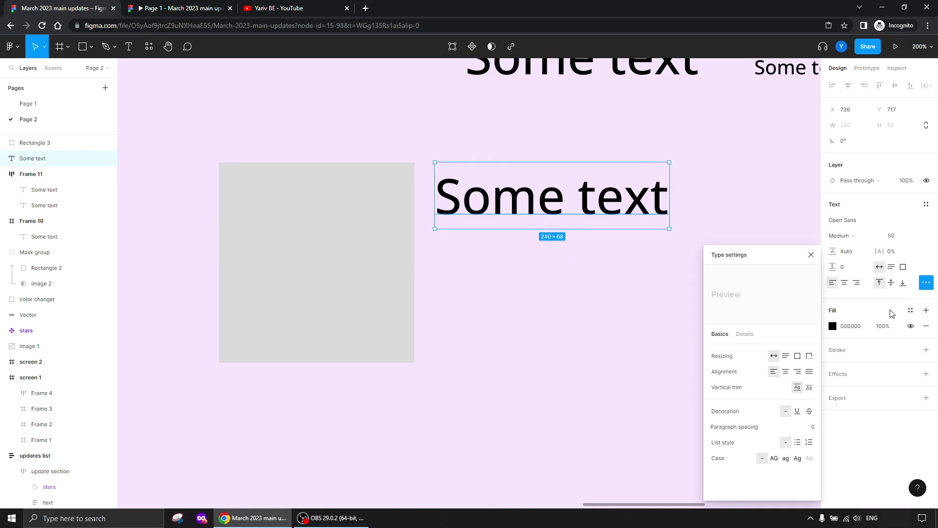
pyautogui.click(809, 387)
pyautogui.click(586, 325)
# Move the trimmed text down so its baseline lines up with the rectangle's bottom edge
pyautogui.moveTo(479, 205); pyautogui.dragTo(473, 356)
pyautogui.click(512, 265)
pyautogui.moveTo(528, 217); pyautogui.dragTo(487, 348)
# Check off the "Tidy up your text" entry in the updates list by switching its stars icon
pyautogui.hotkey('ctrl', '-')
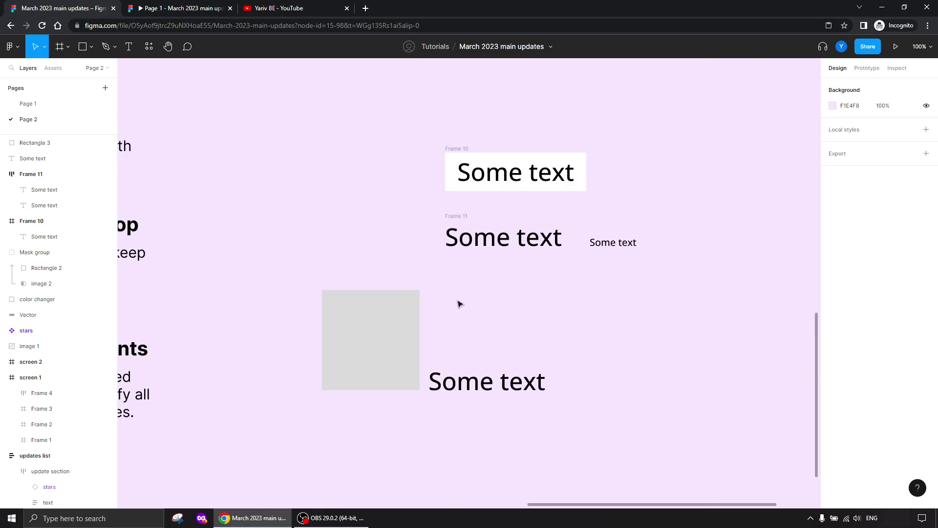
pyautogui.moveTo(428, 271); pyautogui.dragTo(551, 380)
pyautogui.hscroll(-10, 551, 380)
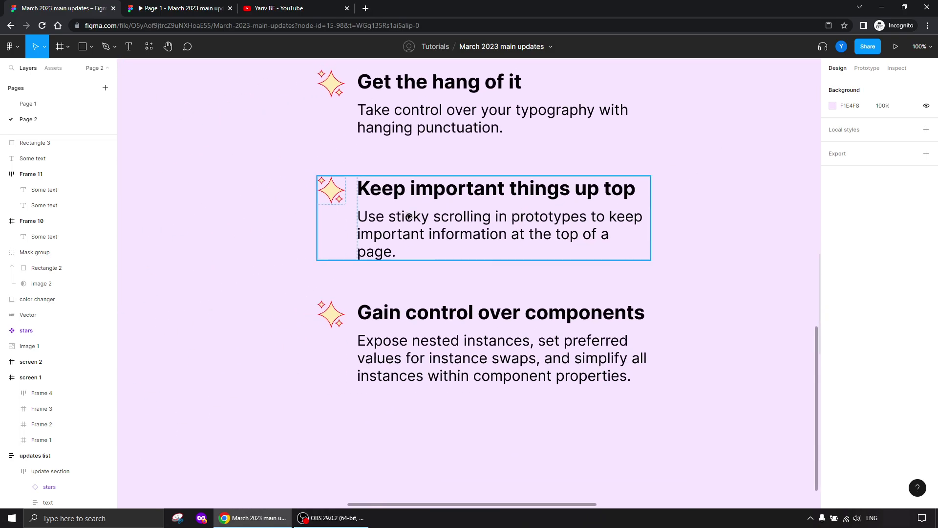
pyautogui.scroll(4, 311, 376)
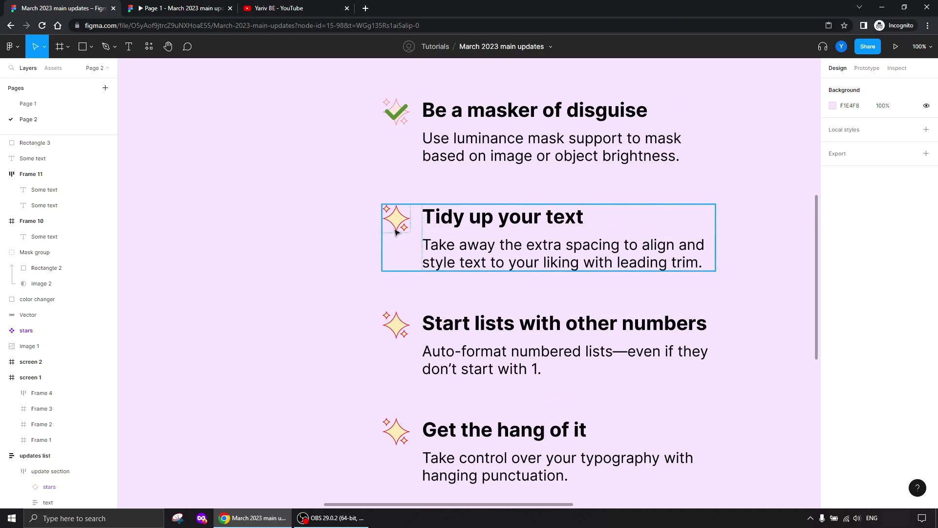
pyautogui.click(397, 223)
pyautogui.click(399, 223)
pyautogui.click(886, 243)
pyautogui.scroll(-4, 300, 161)
pyautogui.click(300, 186)
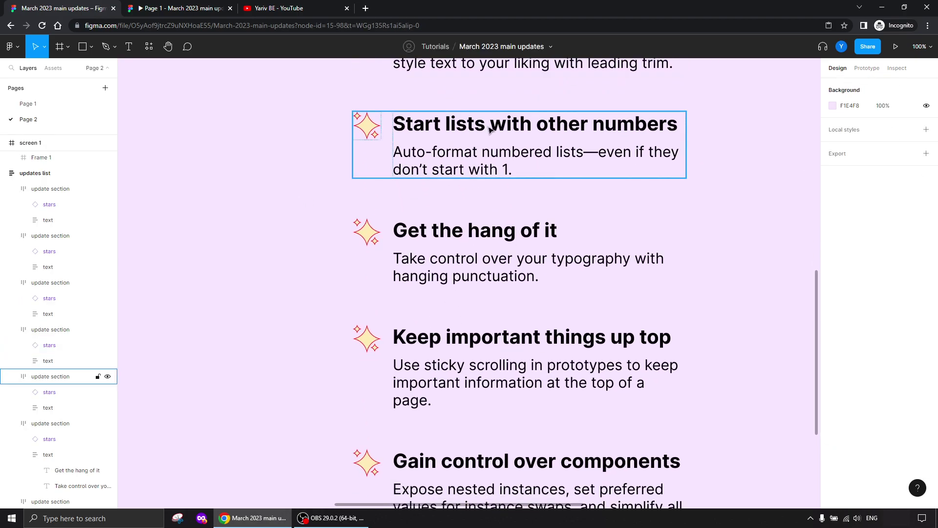
# Add a three-line text reading "one", "two" and "three" in the empty space right of the sample text frames
pyautogui.hotkey('ctrl', '-')
pyautogui.moveTo(486, 365); pyautogui.dragTo(254, 255)
pyautogui.moveTo(647, 244); pyautogui.dragTo(468, 333)
pyautogui.hotkey('ctrl', '+')
pyautogui.moveTo(507, 275); pyautogui.dragTo(490, 329)
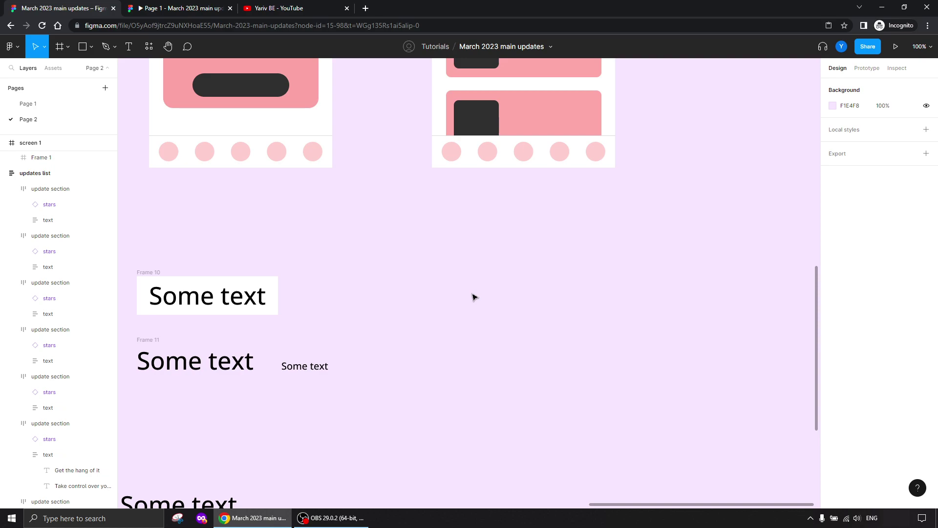
pyautogui.press('t')
pyautogui.click(457, 275)
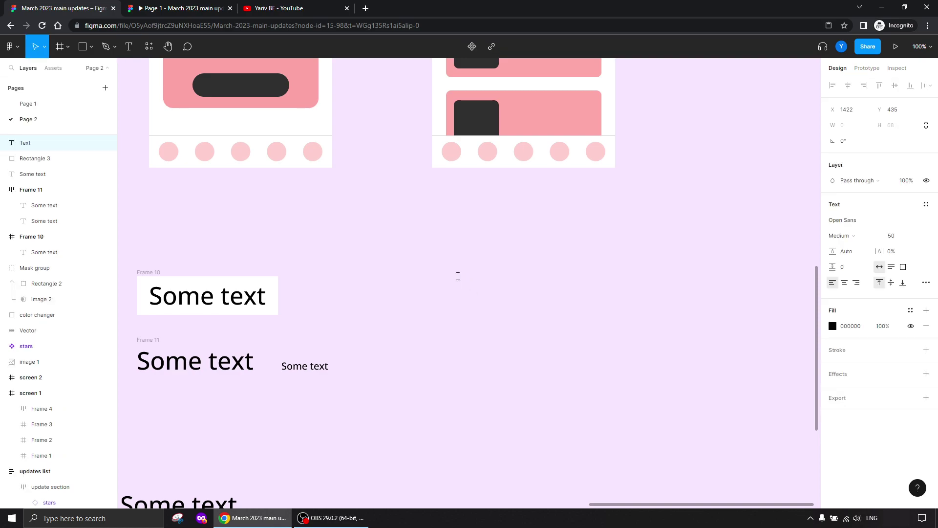
pyautogui.write('one')
pyautogui.press('Return')
pyautogui.write('two')
pyautogui.press('Return')
pyautogui.write('three')
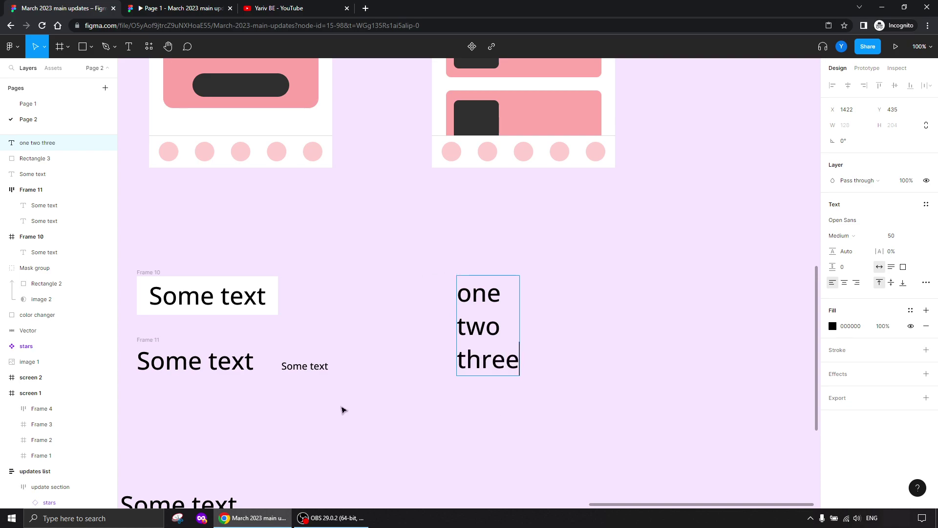
pyautogui.press('Escape')
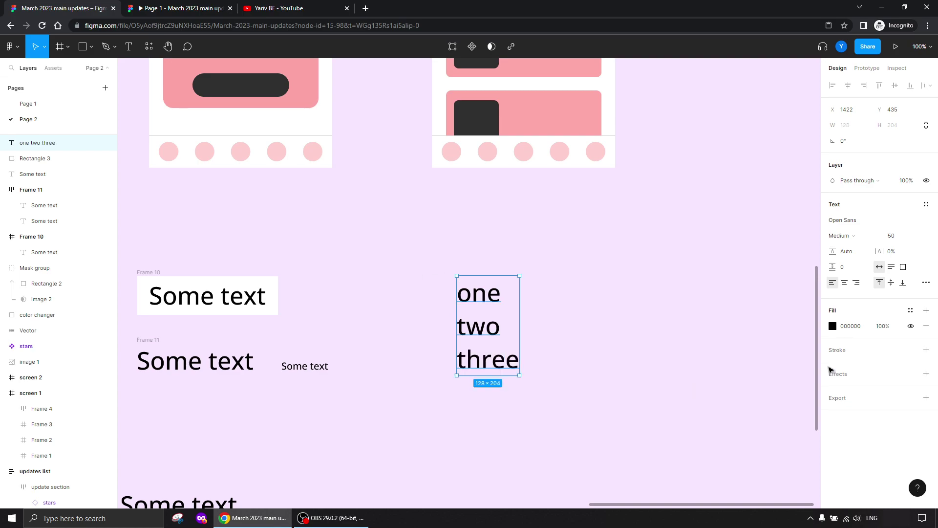
# Format the three-line text as a numbered list
pyautogui.click(924, 283)
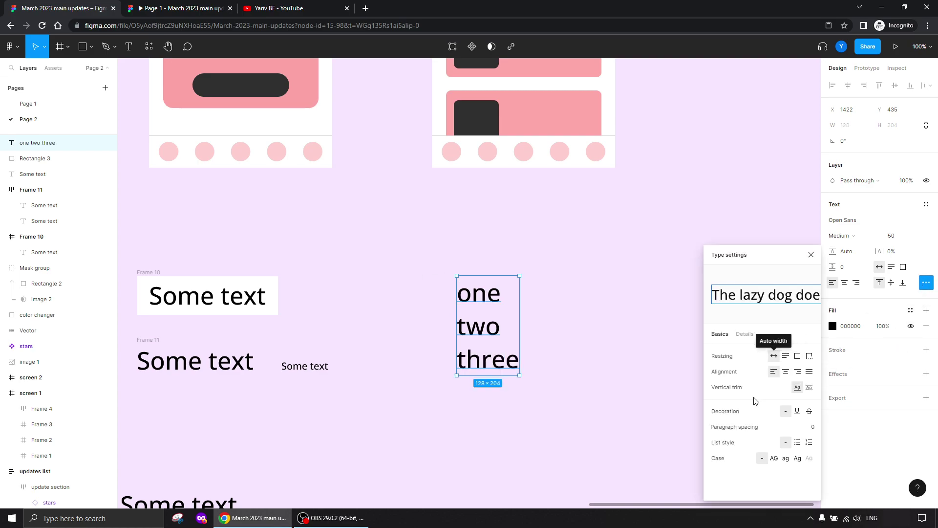
pyautogui.click(809, 443)
pyautogui.click(811, 255)
# Add a numbered list starting at 6 with items "sdfsdf", "sdfsdsdf" and "sdfsdf" right of the first list, aligned with its top edge
pyautogui.moveTo(606, 379); pyautogui.dragTo(412, 329)
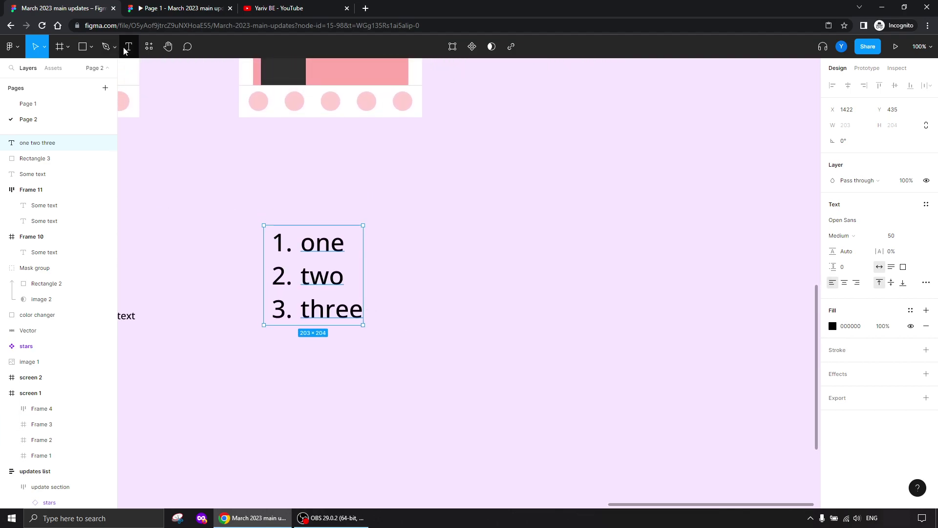
pyautogui.press('Return')
pyautogui.click(514, 234)
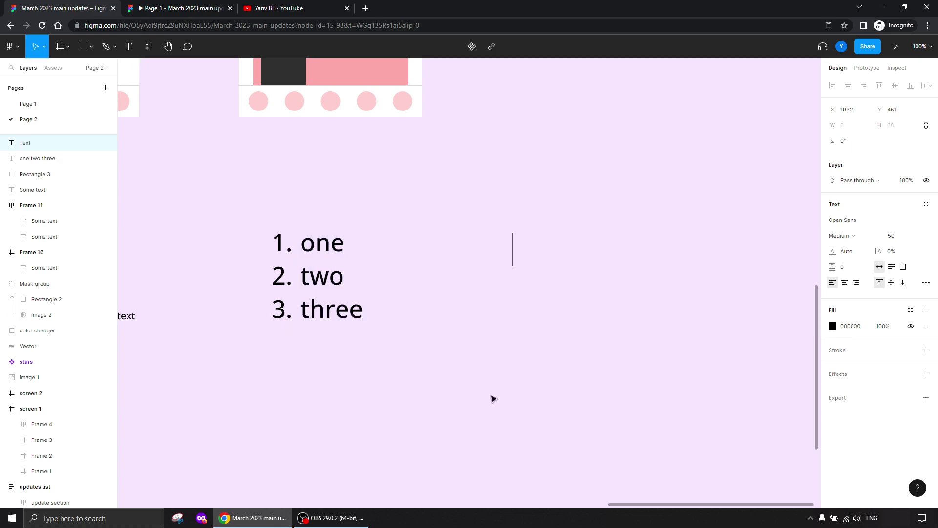
pyautogui.write('6. sdfsdf')
pyautogui.press('Return')
pyautogui.write('sdfsdsdf')
pyautogui.press('Return')
pyautogui.write('sdfsdf')
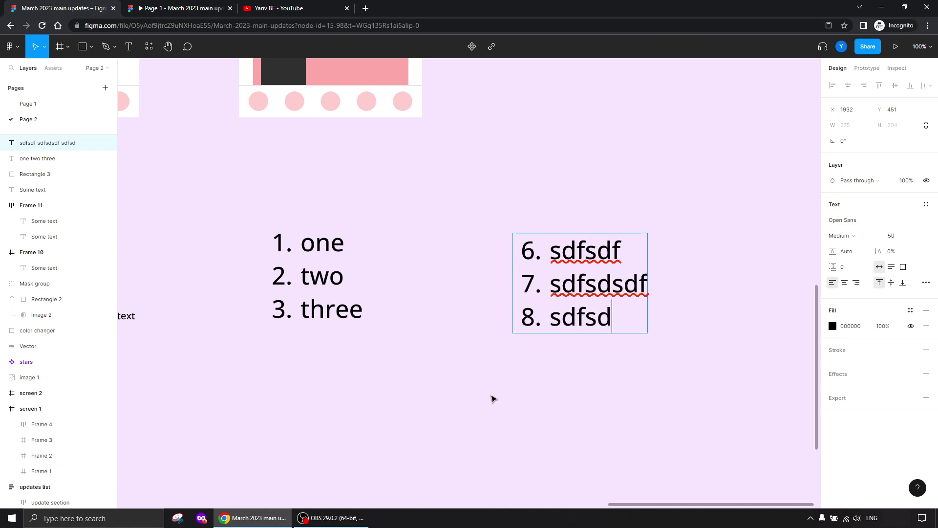
pyautogui.press('Escape')
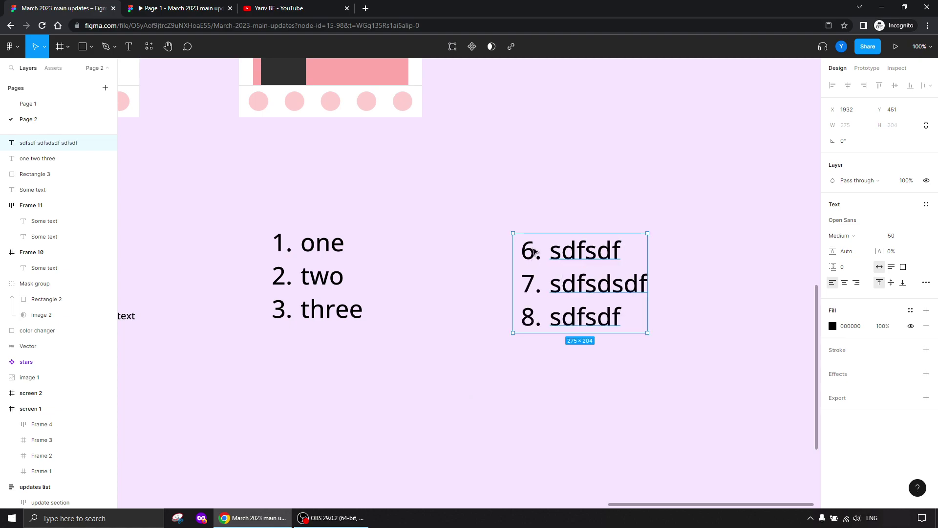
pyautogui.moveTo(556, 303); pyautogui.dragTo(542, 297)
# Add a third numbered list starting at 20 with items "sdfsdfsdf", "sdfsdf" and "sdfsdf" below and between the two existing lists
pyautogui.scroll(-3, 379, 346)
pyautogui.hscroll(-2, 380, 346)
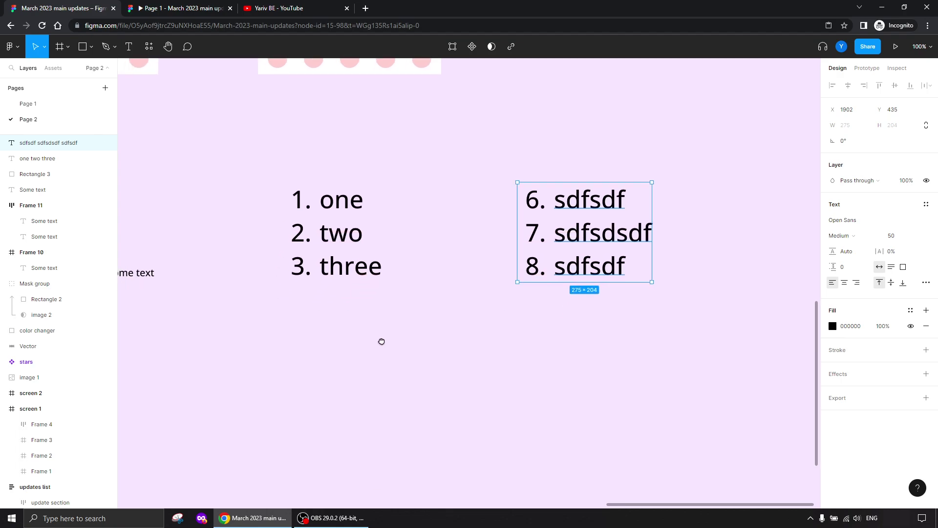
pyautogui.press('Return')
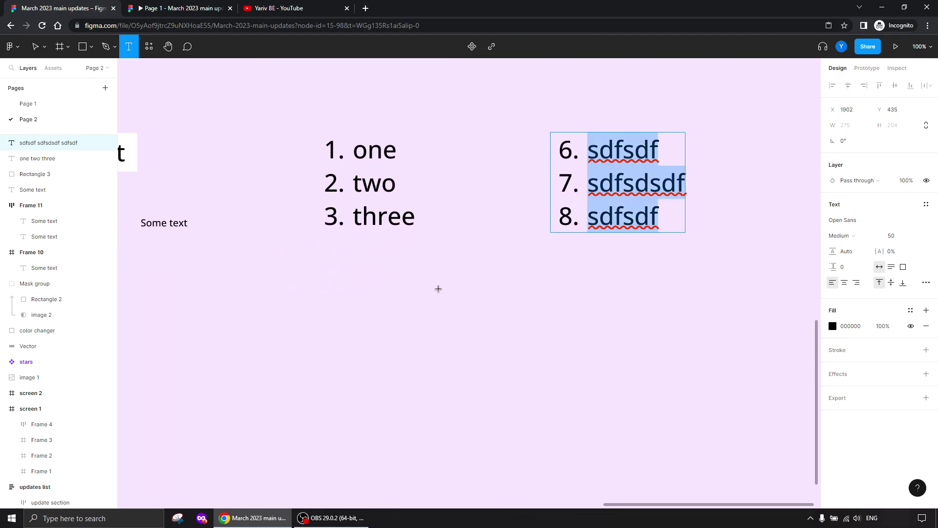
pyautogui.click(442, 284)
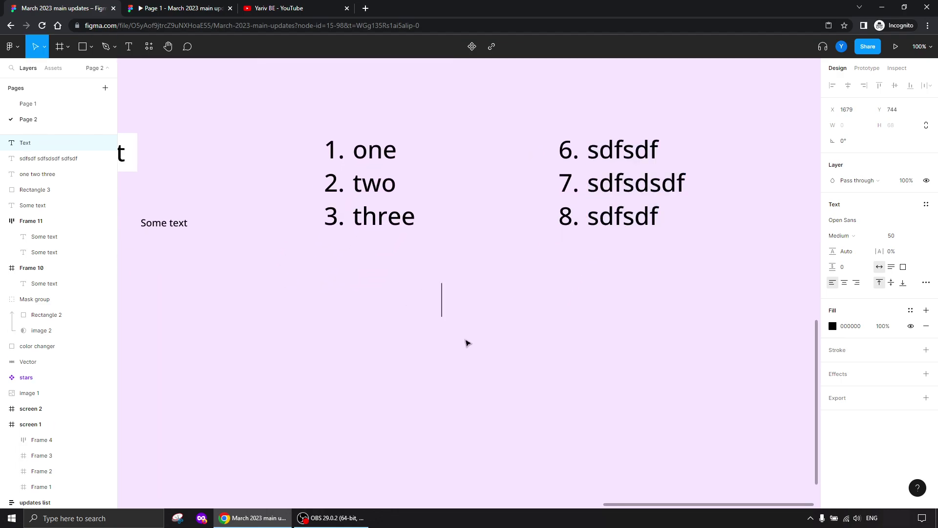
pyautogui.write('20. ')
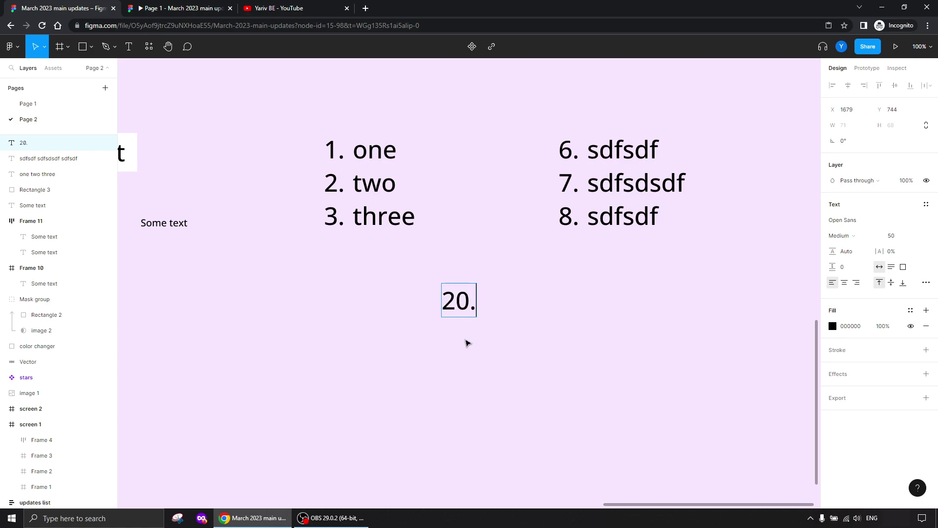
pyautogui.write('sdfsdfsdf')
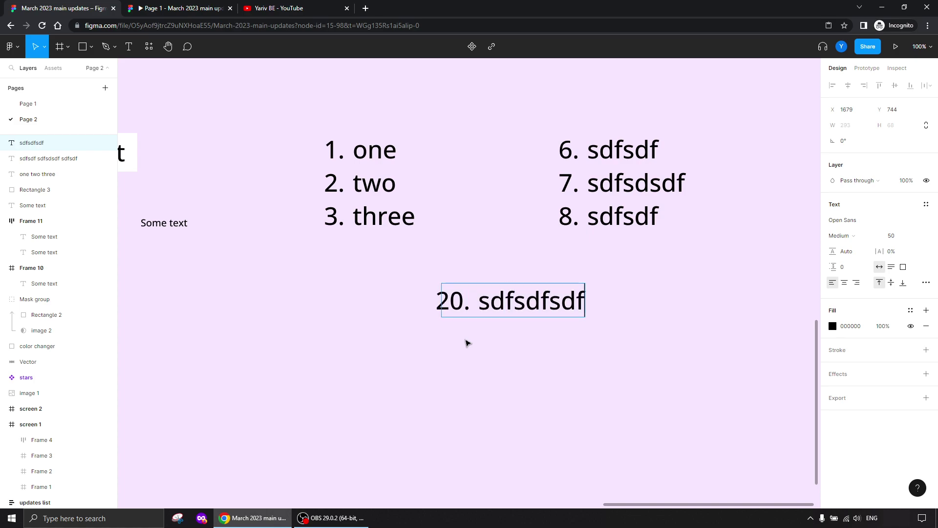
pyautogui.press('Return')
pyautogui.write('sdfsdf')
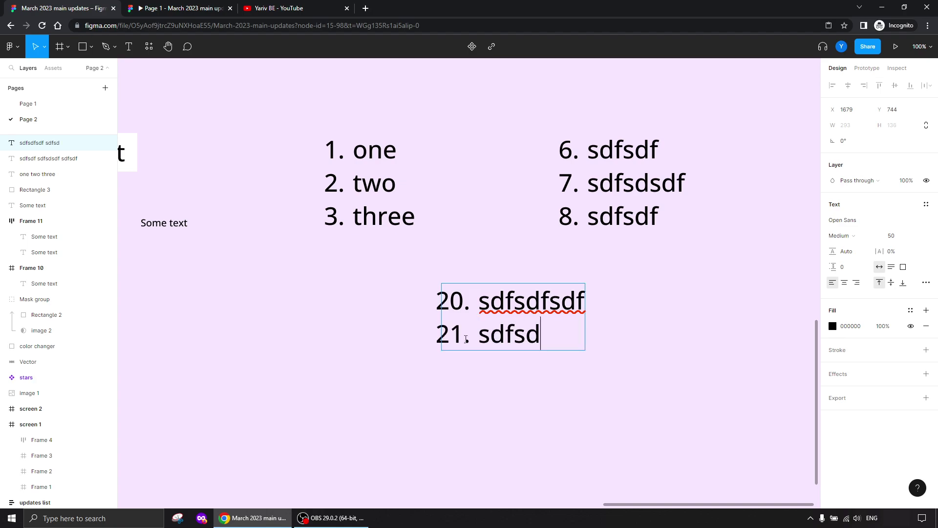
pyautogui.press('Return')
pyautogui.write('sdfsdf')
pyautogui.press('Escape')
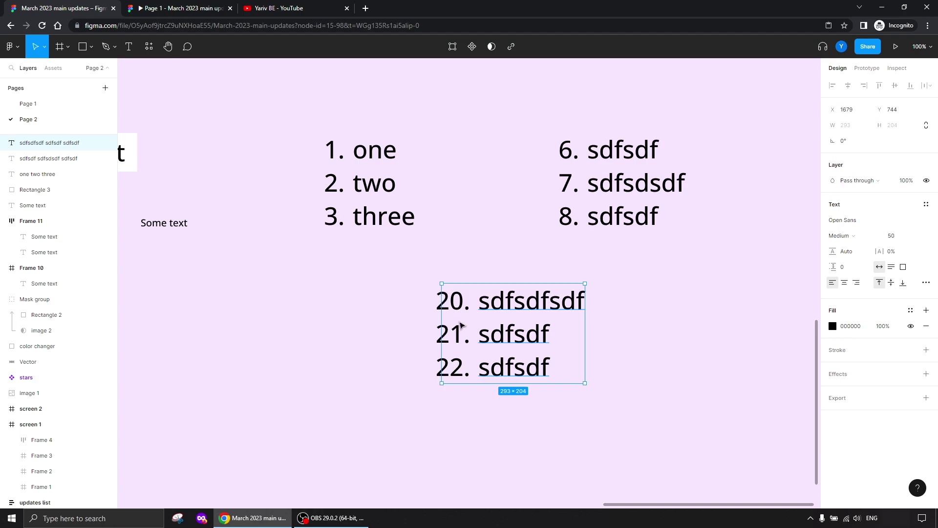
pyautogui.click(370, 311)
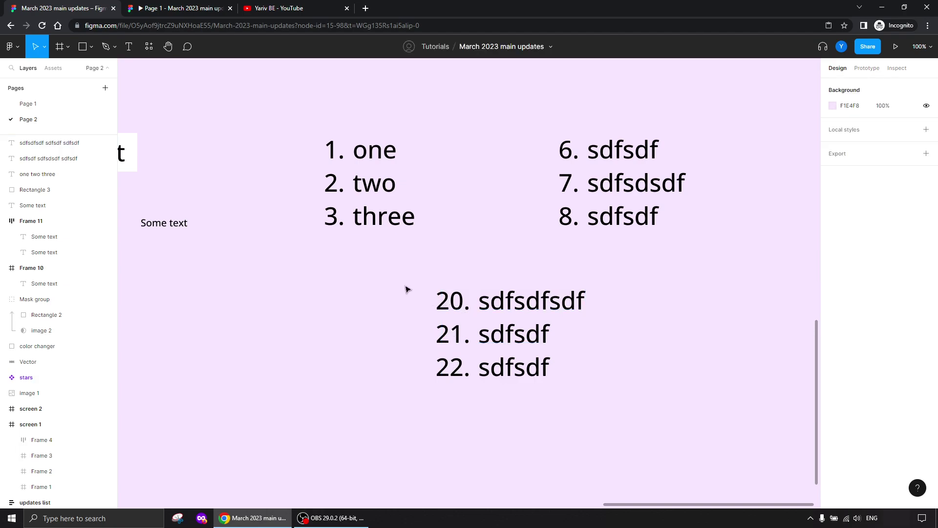
# Check off the "Start lists with other numbers" entry in the updates list by switching its stars icon
pyautogui.moveTo(337, 283); pyautogui.dragTo(471, 350)
pyautogui.hotkey('ctrl', '-')
pyautogui.moveTo(399, 330); pyautogui.dragTo(667, 373)
pyautogui.moveTo(420, 301); pyautogui.dragTo(501, 338)
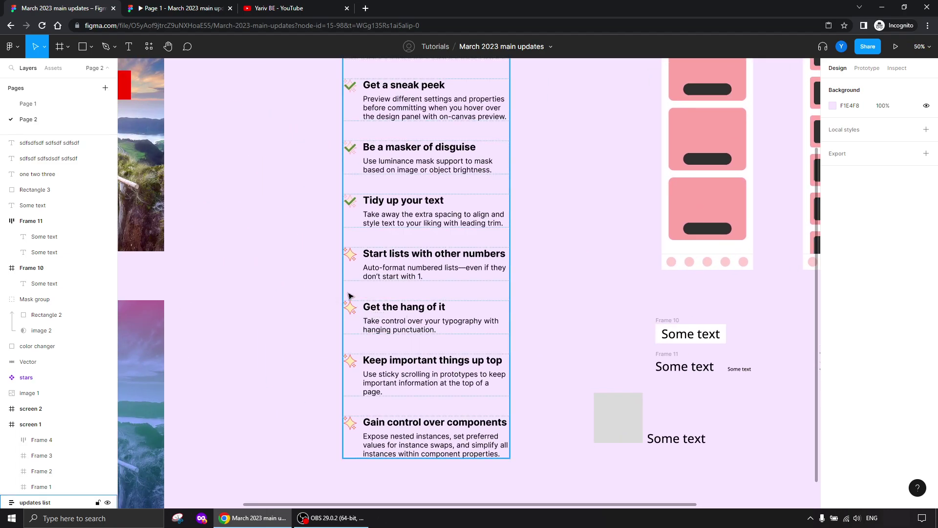
pyautogui.doubleClick(351, 260)
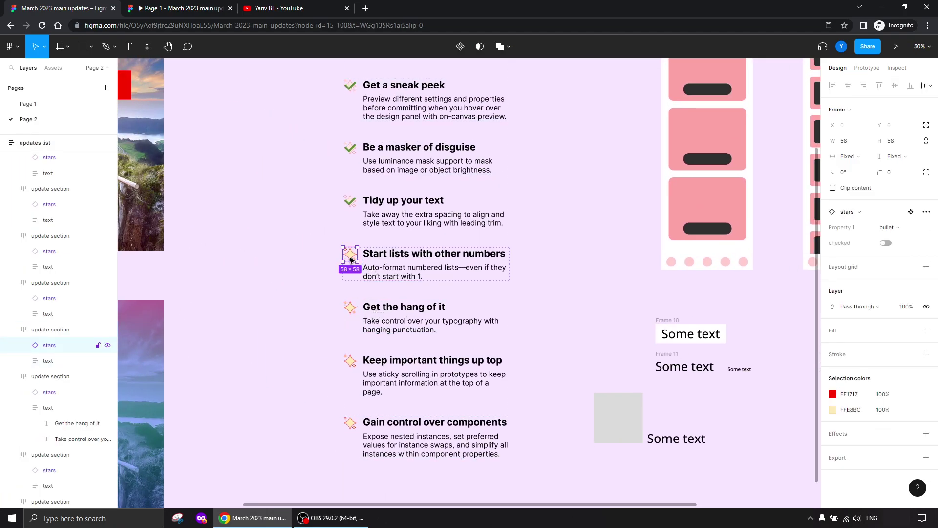
pyautogui.click(886, 243)
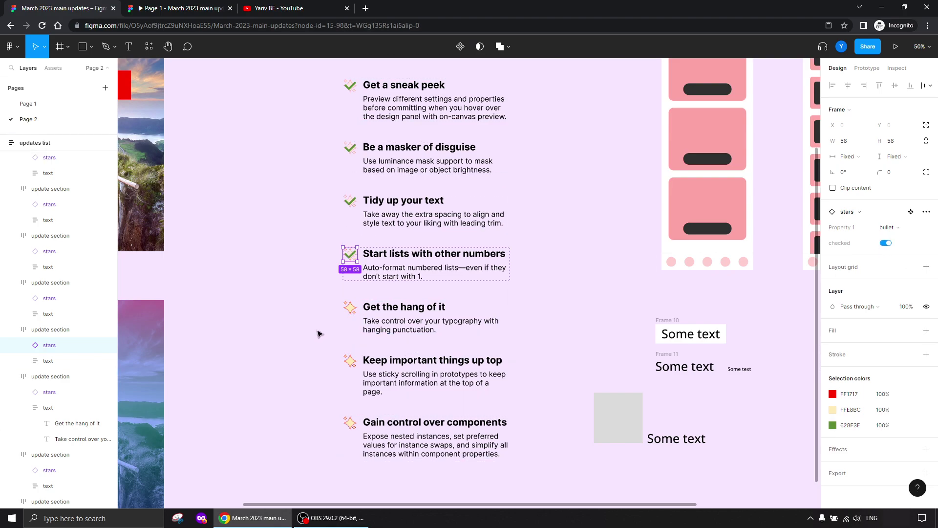
pyautogui.click(318, 331)
# Copy the description text of the "Get the hang of it" entry to the empty canvas below the grey rectangle sample
pyautogui.scroll(-3, 315, 303)
pyautogui.scroll(1, 322, 201)
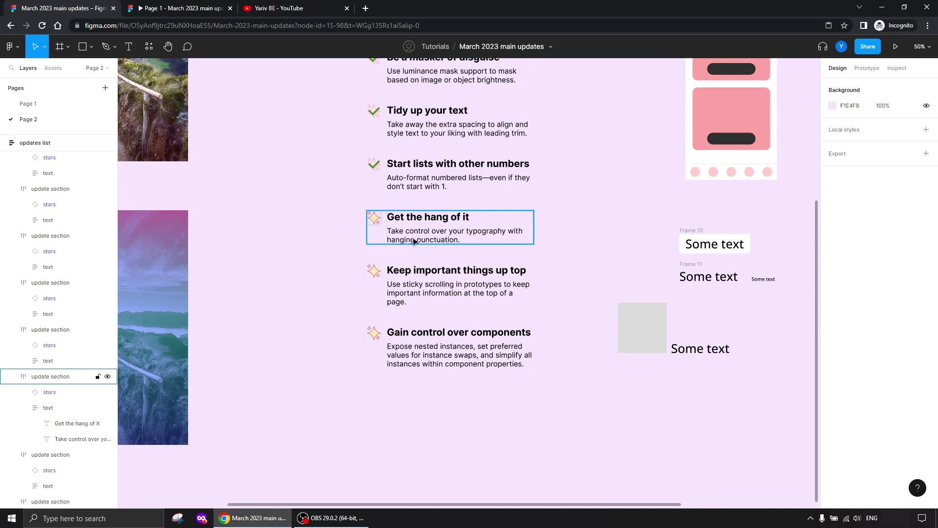
pyautogui.click(417, 293)
pyautogui.click(416, 292)
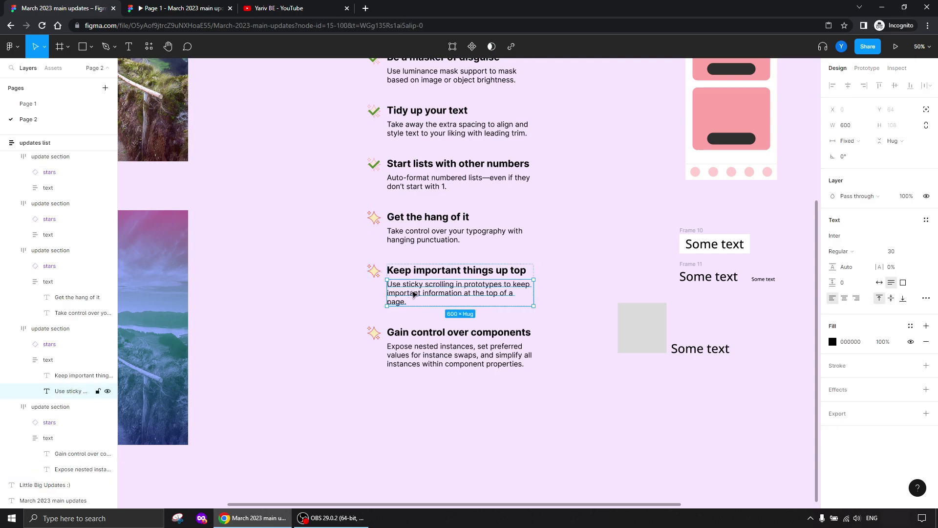
pyautogui.click(417, 245)
pyautogui.click(419, 243)
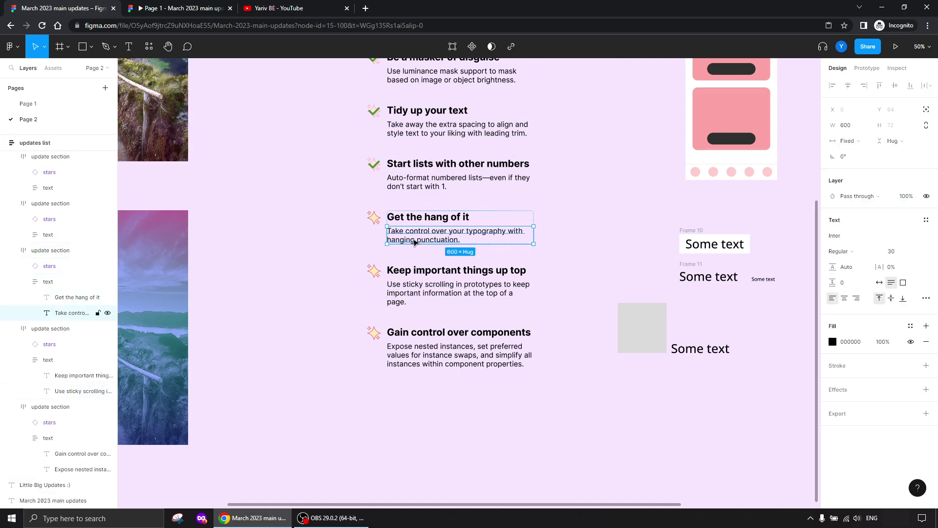
pyautogui.moveTo(412, 241); pyautogui.dragTo(341, 364)
pyautogui.hotkey('shift', '0')
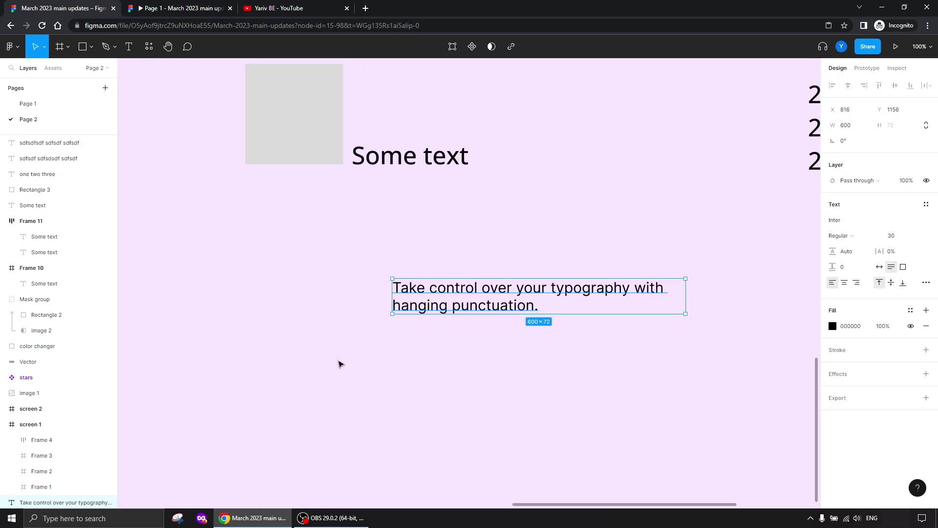
# Duplicate the copied description just below itself and enclose the duplicate in curly quotation marks, replacing its final period
pyautogui.moveTo(414, 300); pyautogui.dragTo(414, 369)
pyautogui.doubleClick(413, 362)
pyautogui.click(396, 350)
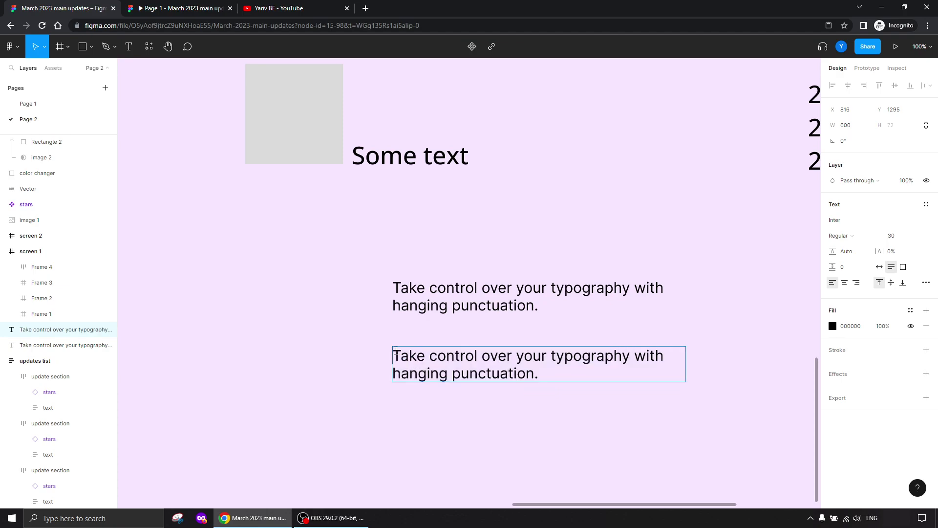
pyautogui.write('“')
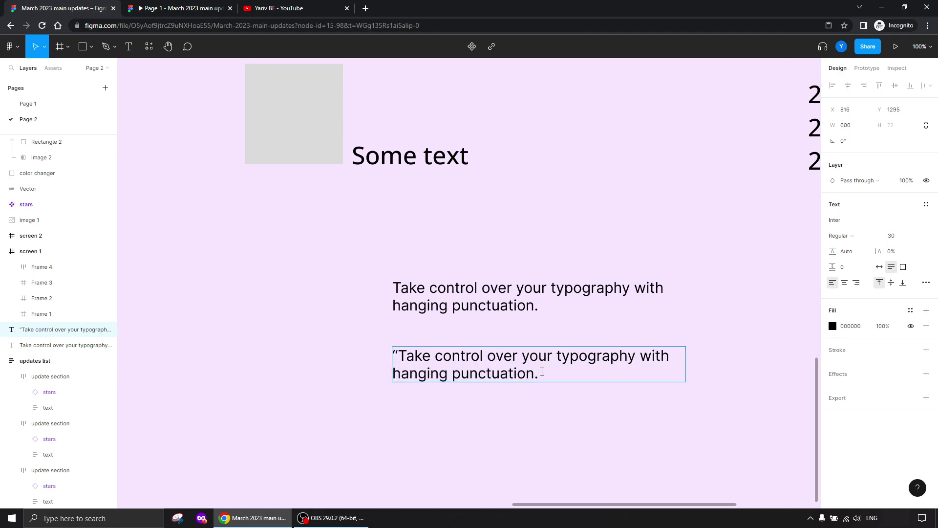
pyautogui.write('”')
pyautogui.click(329, 391)
pyautogui.moveTo(699, 274); pyautogui.dragTo(351, 458)
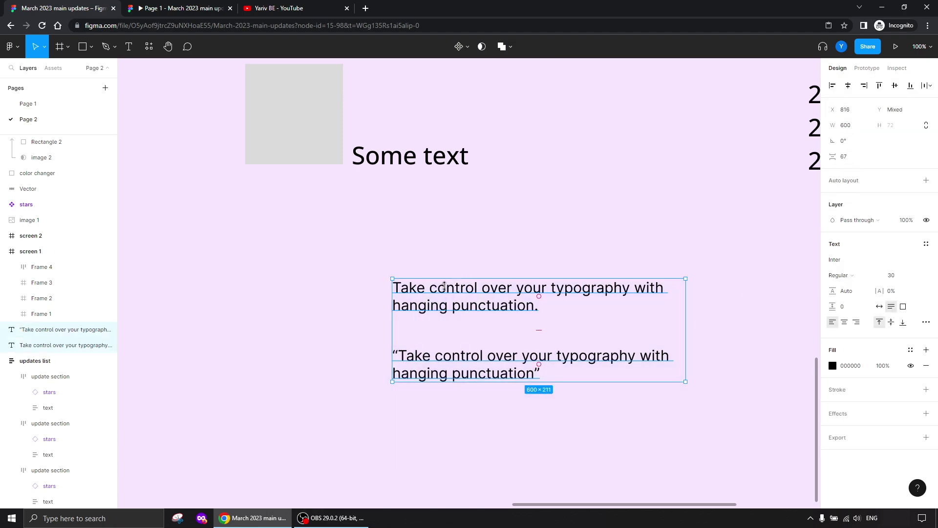
pyautogui.click(334, 396)
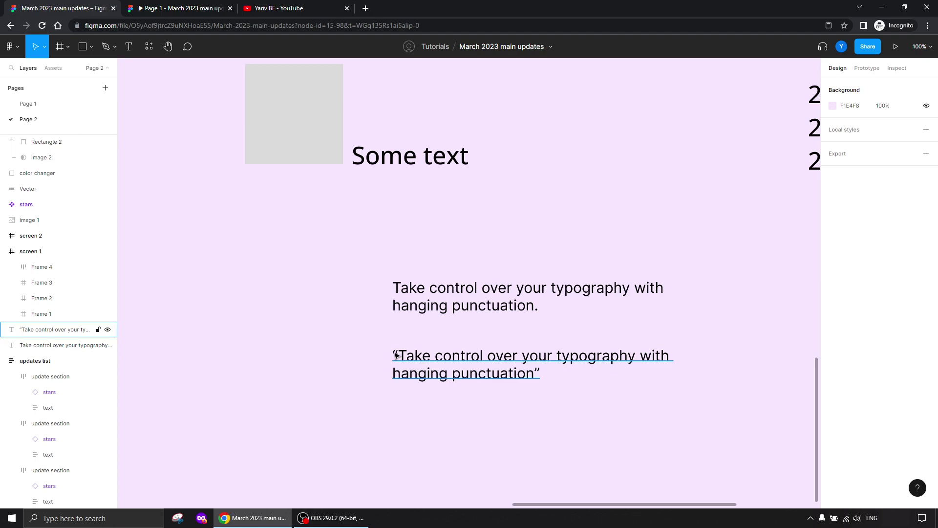
# Turn on hanging punctuation for the quoted text and compare its alignment with the unquoted text above
pyautogui.scroll(-2, 316, 362)
pyautogui.hotkey('ctrl', '+')
pyautogui.moveTo(324, 368); pyautogui.dragTo(289, 322)
pyautogui.click(384, 285)
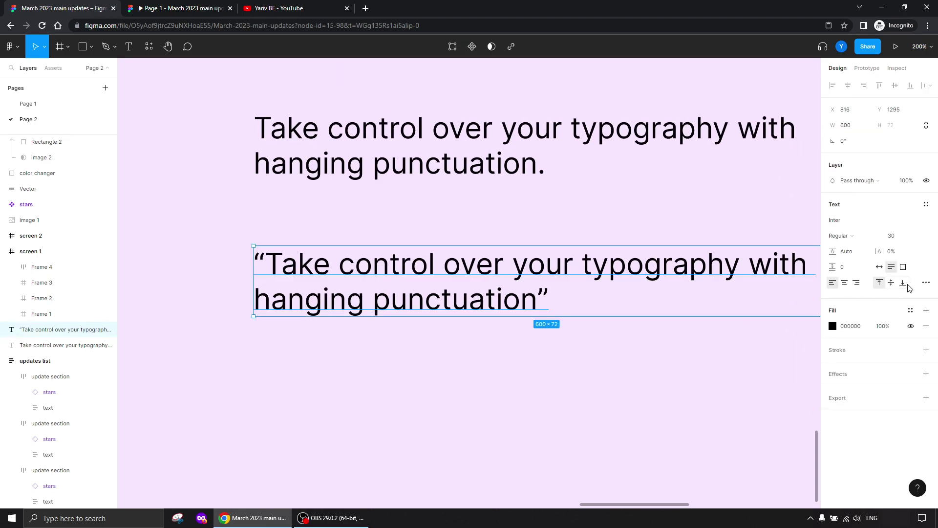
pyautogui.click(926, 284)
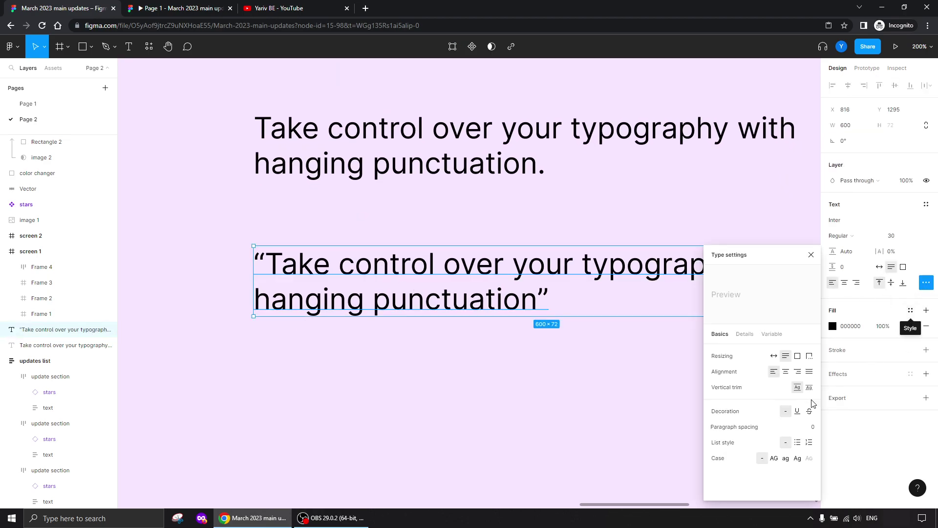
pyautogui.click(745, 337)
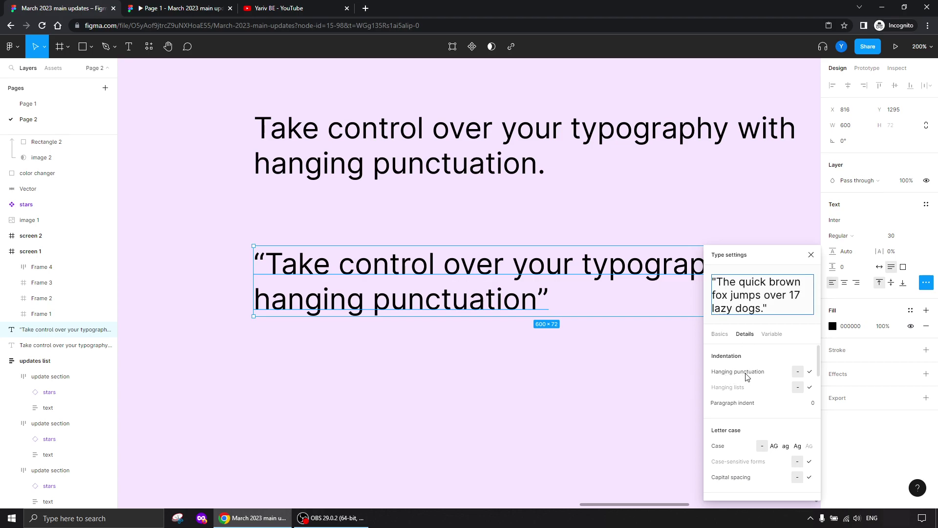
pyautogui.click(810, 373)
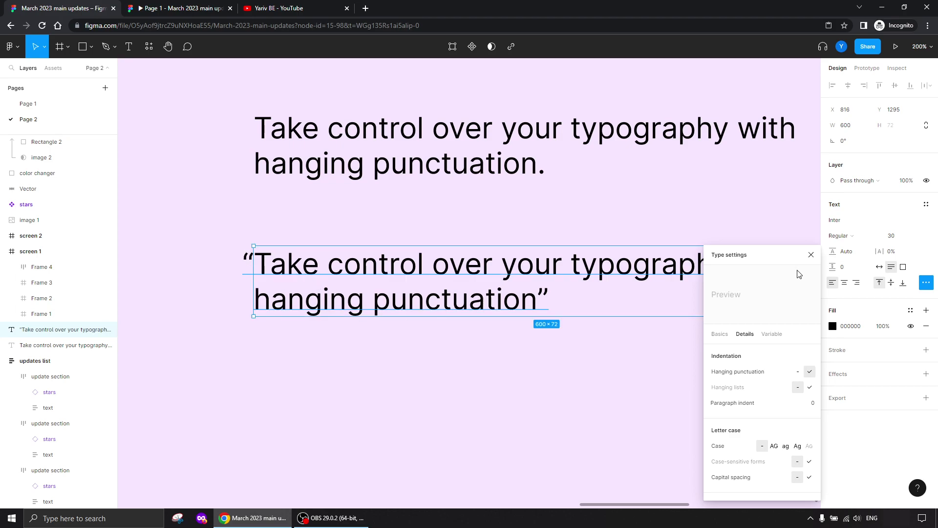
pyautogui.click(812, 255)
pyautogui.moveTo(210, 92); pyautogui.dragTo(637, 408)
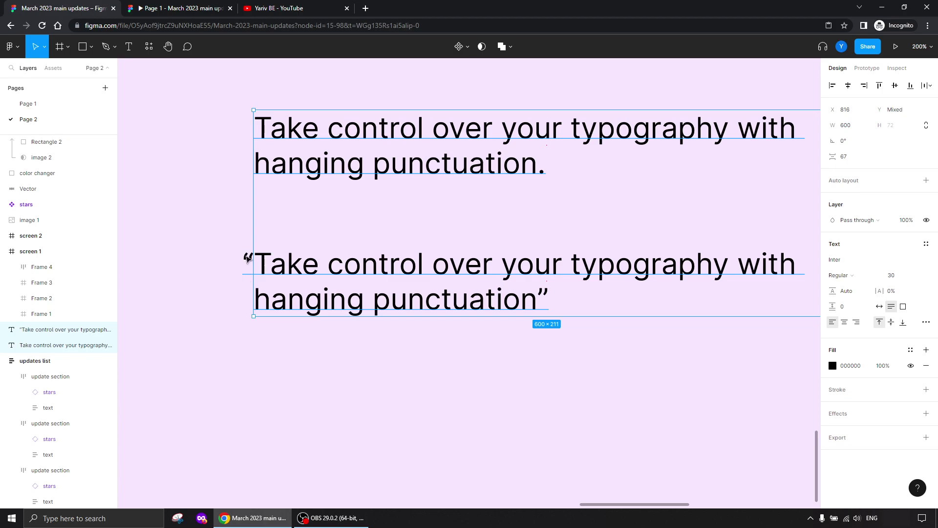
pyautogui.click(358, 413)
pyautogui.hotkey('shift', '0')
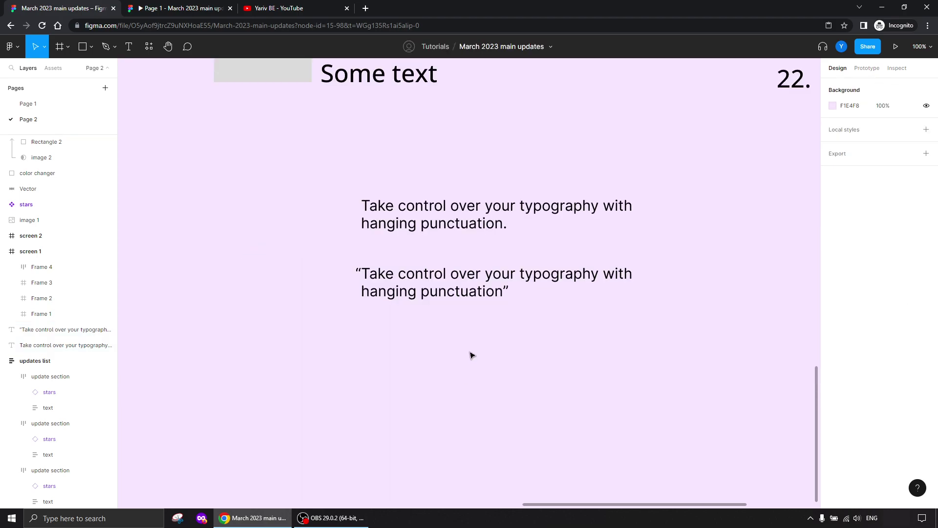
# Check off the "Get the hang of it" entry in the updates list by switching its stars icon
pyautogui.hscroll(3, 472, 358)
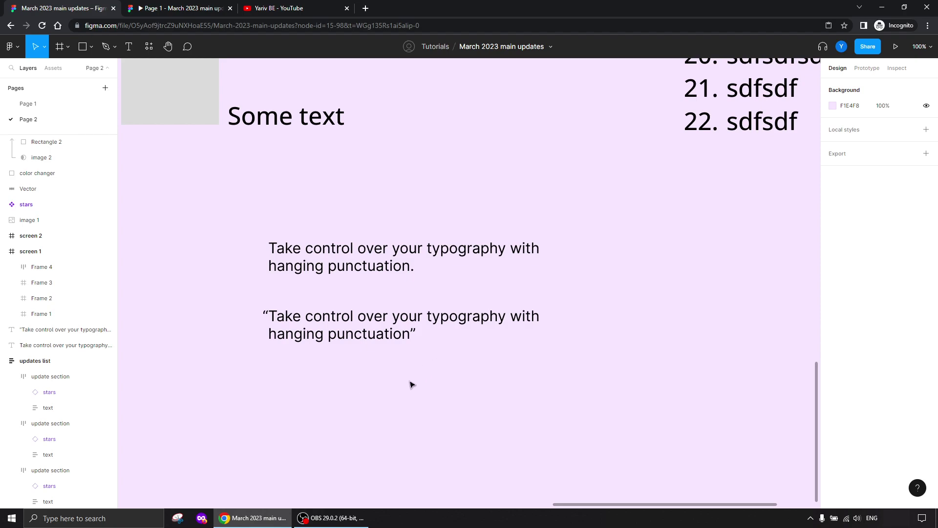
pyautogui.moveTo(267, 385); pyautogui.dragTo(375, 386)
pyautogui.press('-')
pyautogui.moveTo(321, 260); pyautogui.dragTo(601, 385)
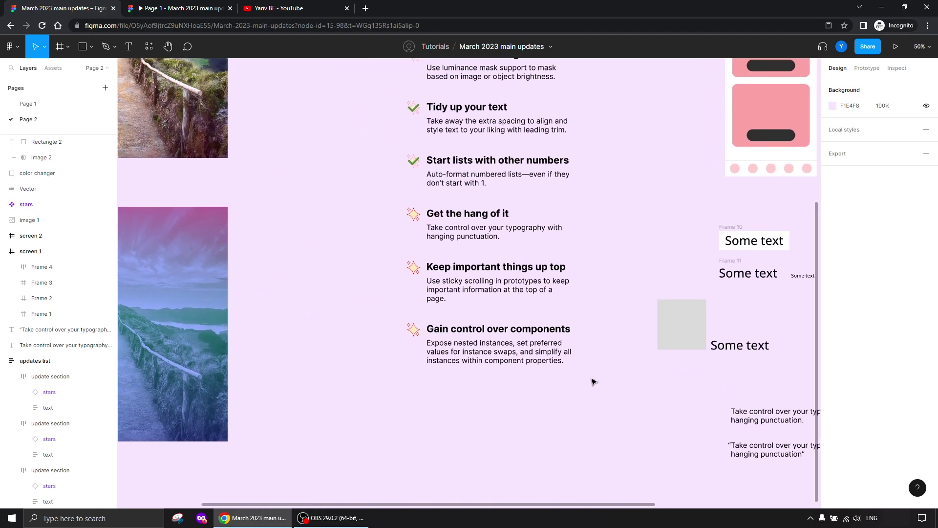
pyautogui.press('+')
pyautogui.doubleClick(356, 144)
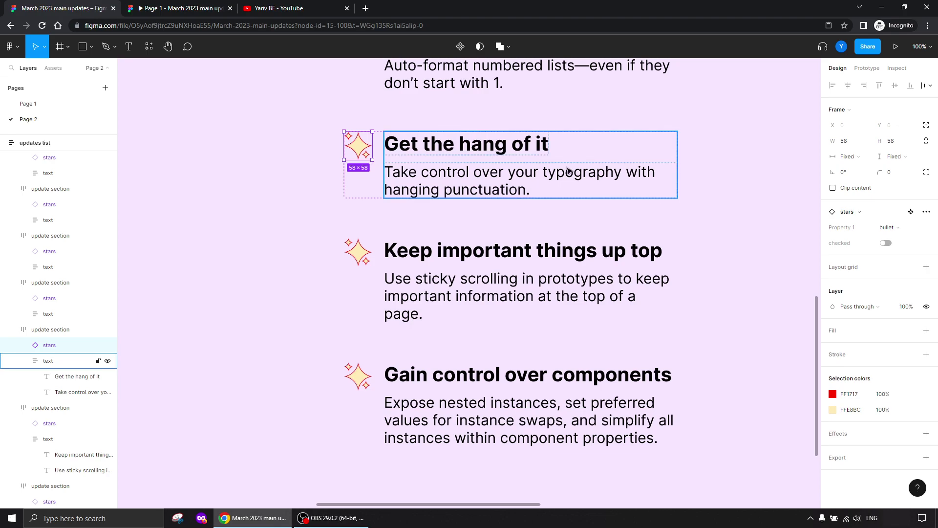
pyautogui.click(886, 243)
pyautogui.click(239, 297)
# Examine the prototype scroll behavior settings, position and overflow, of the first card in screen 2
pyautogui.moveTo(287, 365); pyautogui.dragTo(228, 247)
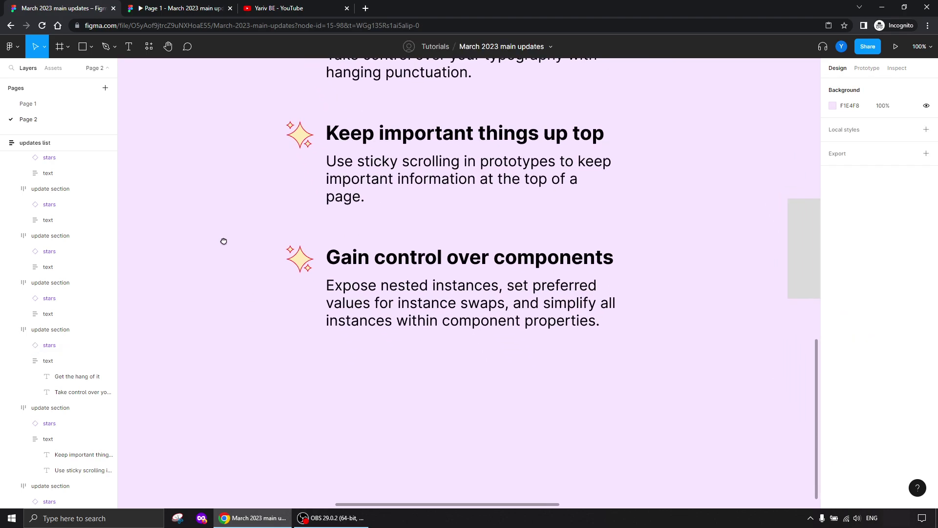
pyautogui.press('-')
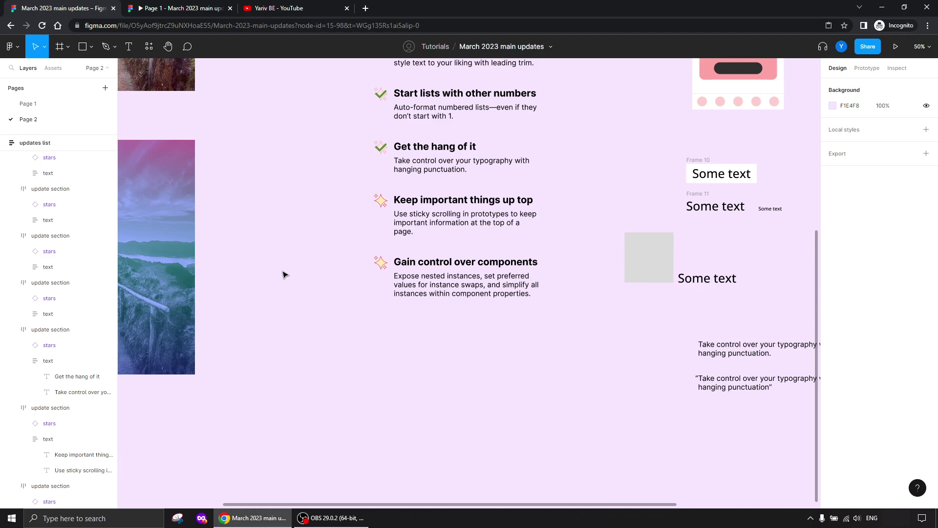
pyautogui.moveTo(734, 243); pyautogui.dragTo(371, 421)
pyautogui.moveTo(670, 231); pyautogui.dragTo(475, 384)
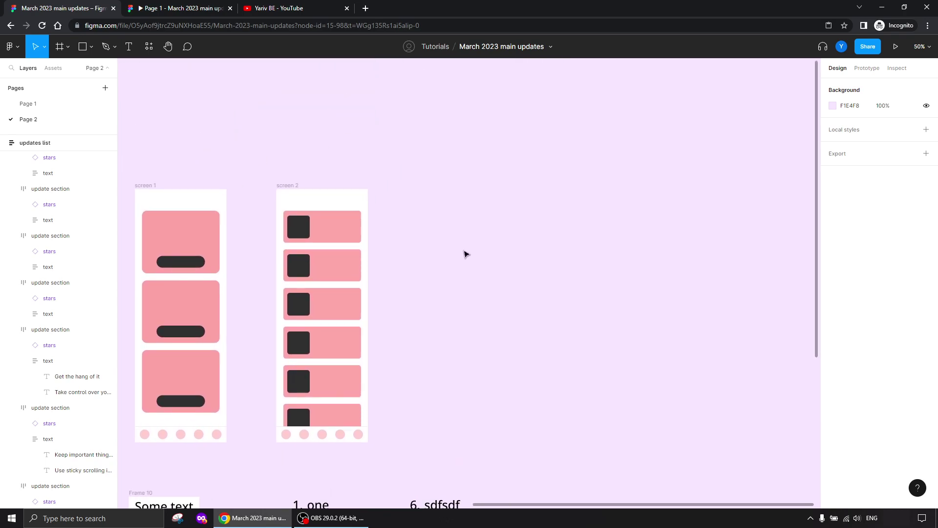
pyautogui.moveTo(466, 255); pyautogui.dragTo(521, 256)
pyautogui.click(388, 237)
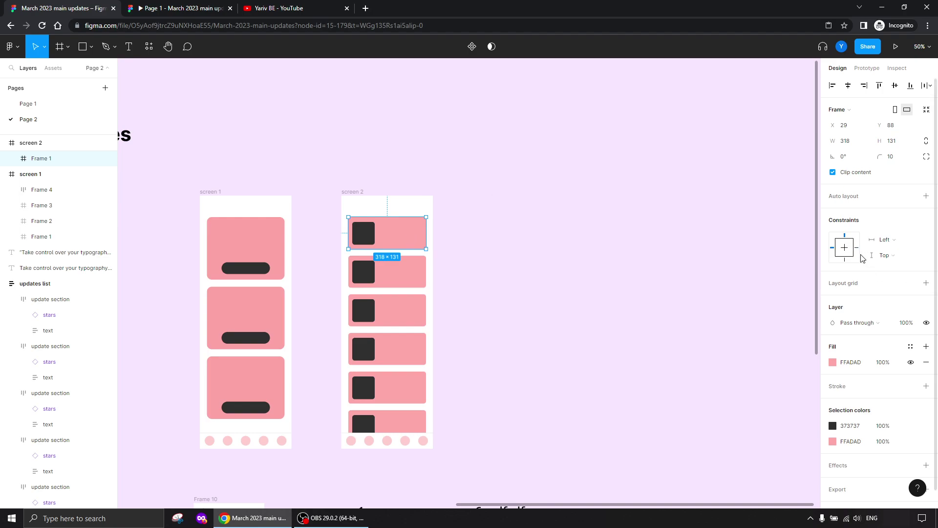
pyautogui.click(867, 71)
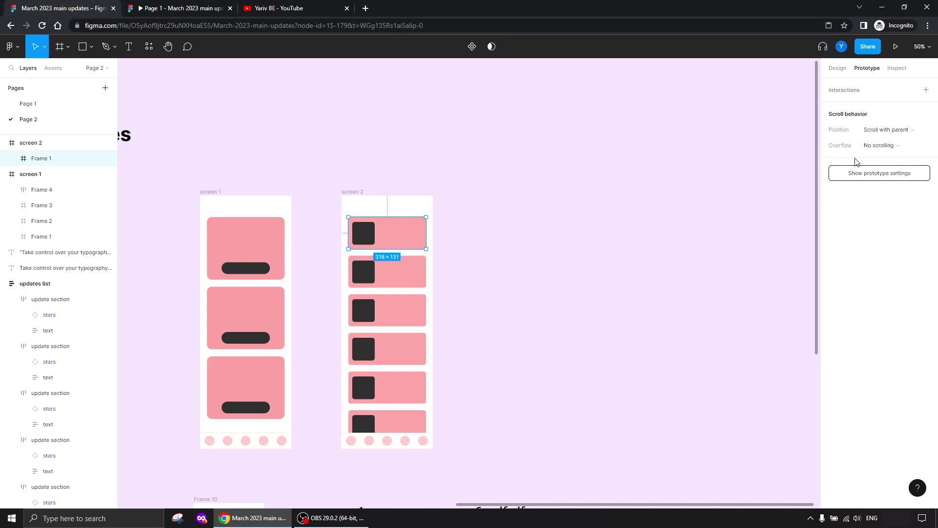
pyautogui.click(601, 215)
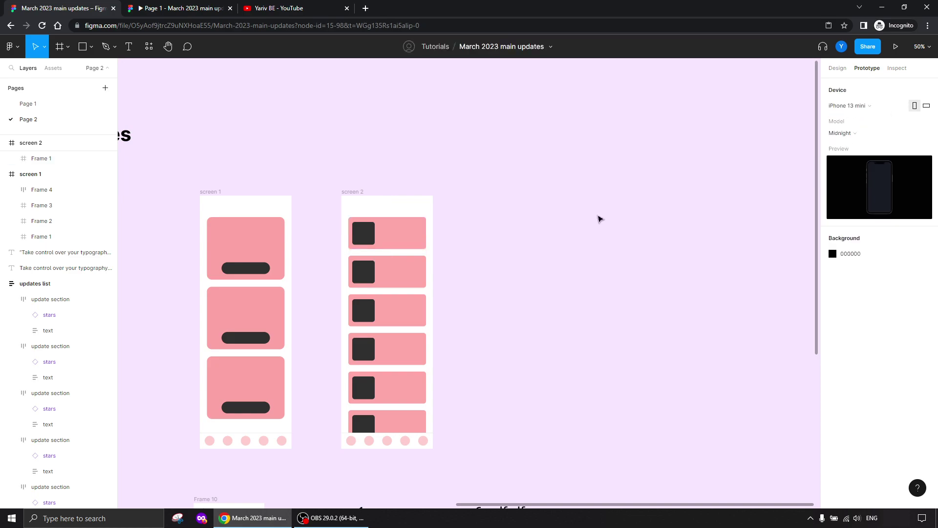
# Duplicate screen 2 to its right as screen 3 and delete the copied cards, keeping only the row of pink circles
pyautogui.click(346, 193)
pyautogui.moveTo(346, 193); pyautogui.dragTo(551, 196)
pyautogui.click(679, 234)
pyautogui.moveTo(666, 226); pyautogui.dragTo(506, 421)
pyautogui.press('Delete')
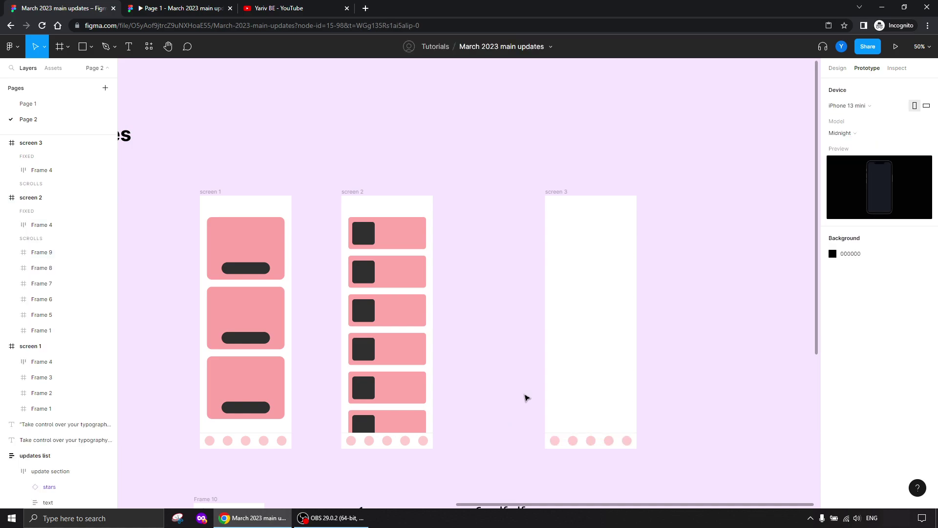
# Move screen 3 farther to the right of screen 2 on the canvas
pyautogui.moveTo(512, 303); pyautogui.dragTo(353, 205)
pyautogui.click(402, 105)
pyautogui.moveTo(402, 104); pyautogui.dragTo(514, 105)
# Draw a header frame about 375 × 58 across the top edge of screen 3
pyautogui.moveTo(425, 119); pyautogui.dragTo(238, 190)
pyautogui.hotkey('ctrl', '+')
pyautogui.press('f')
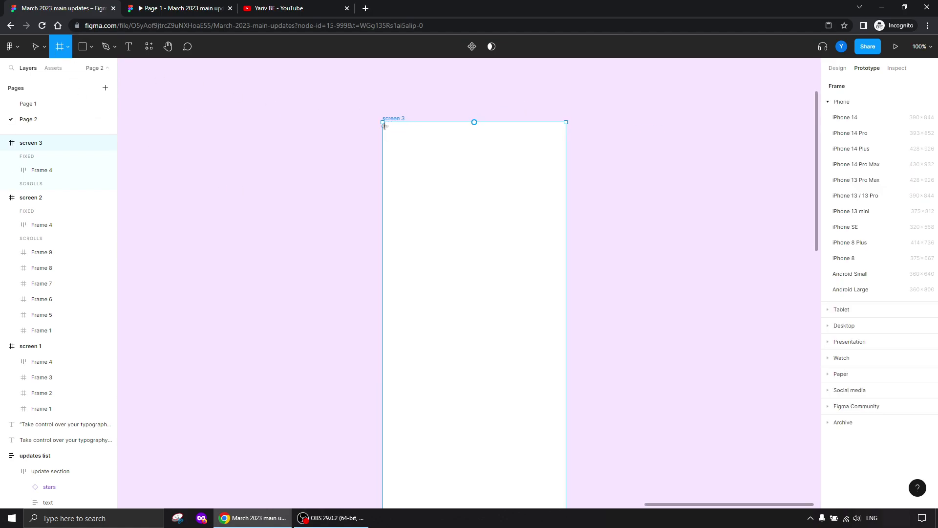
pyautogui.moveTo(382, 122); pyautogui.dragTo(566, 150)
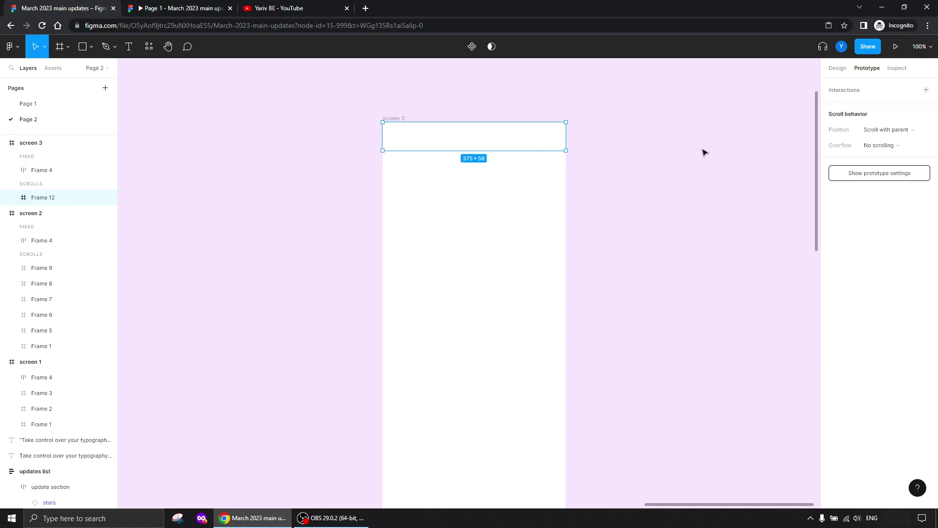
# Give the header frame of screen 3 a light blue solid fill, BBD2FF
pyautogui.click(838, 69)
pyautogui.click(897, 142)
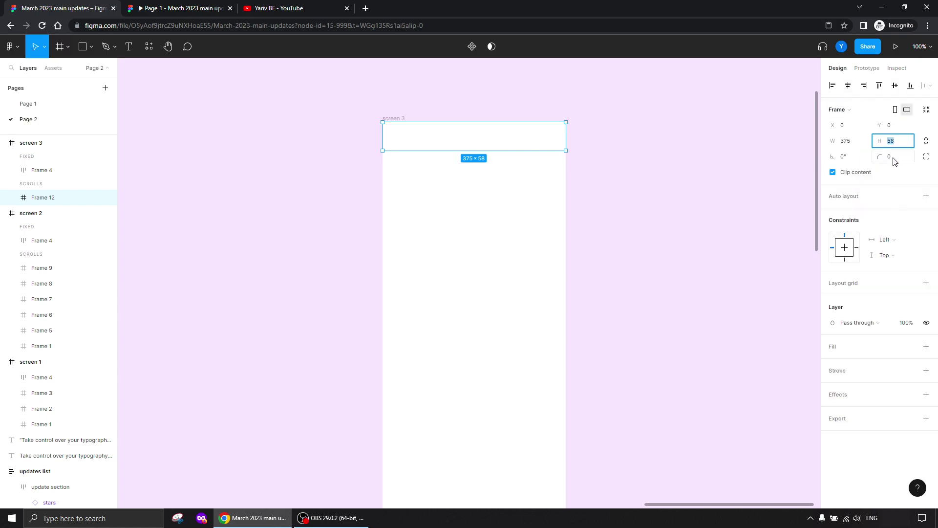
pyautogui.click(836, 347)
pyautogui.click(833, 364)
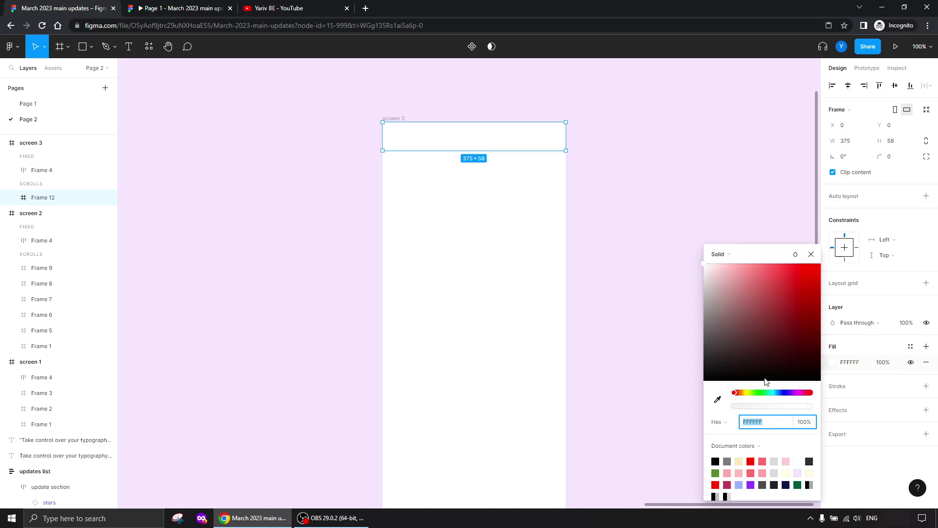
pyautogui.click(782, 392)
pyautogui.moveTo(727, 321); pyautogui.dragTo(731, 251)
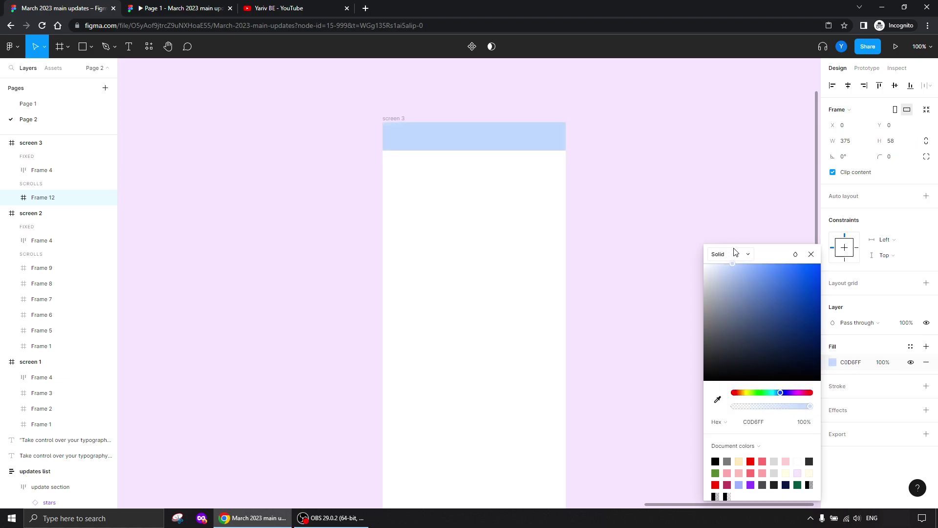
pyautogui.click(673, 172)
# Add the text "Section 1" inside the blue header frame
pyautogui.moveTo(297, 212); pyautogui.dragTo(177, 297)
pyautogui.hotkey('ctrl', '+')
pyautogui.press('t')
pyautogui.click(256, 165)
pyautogui.write('Section 1')
pyautogui.press('Escape')
# Set the "Section 1" text size to 22 and move it to about X 19, Y 15 within the header
pyautogui.click(902, 299)
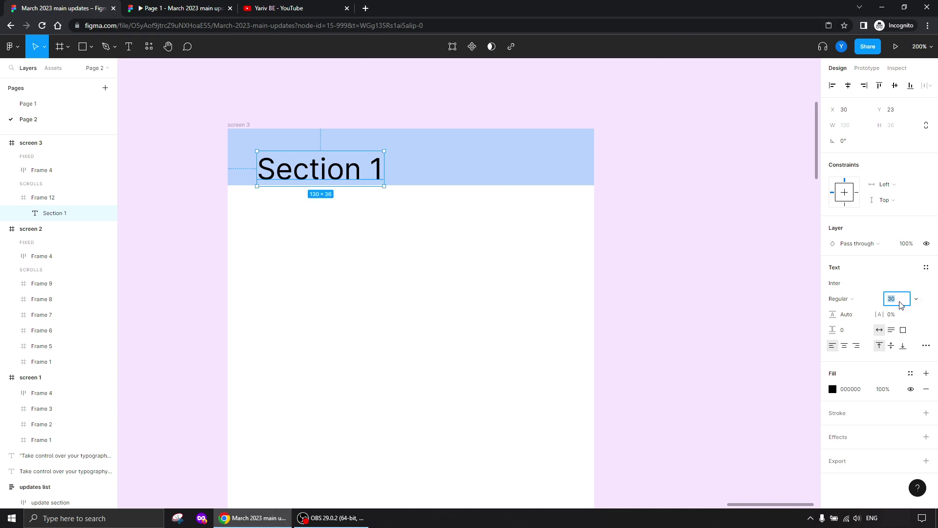
pyautogui.write('22')
pyautogui.press('Return')
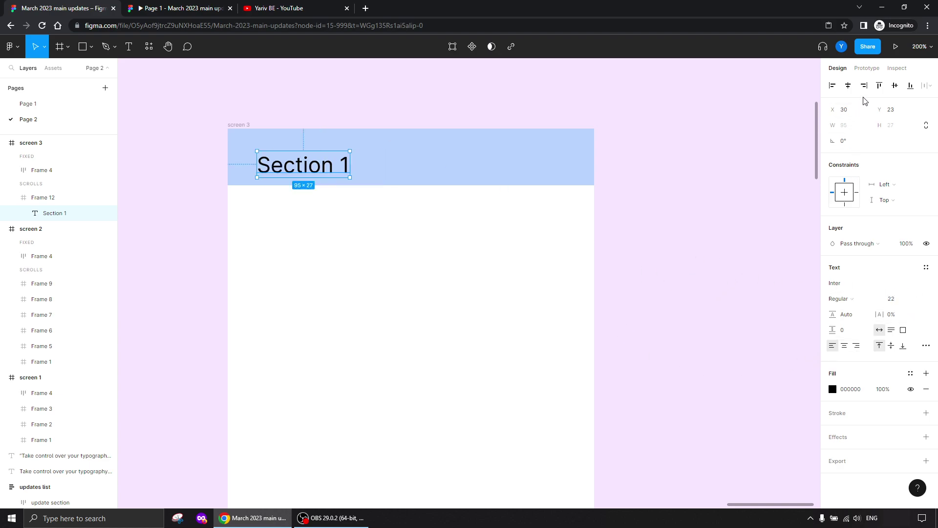
pyautogui.moveTo(290, 170); pyautogui.dragTo(281, 162)
pyautogui.click(303, 347)
# Draw a grey rectangle about 321 × 166 below the header and duplicate it twice downward with gaps of about 24
pyautogui.moveTo(347, 353); pyautogui.dragTo(370, 306)
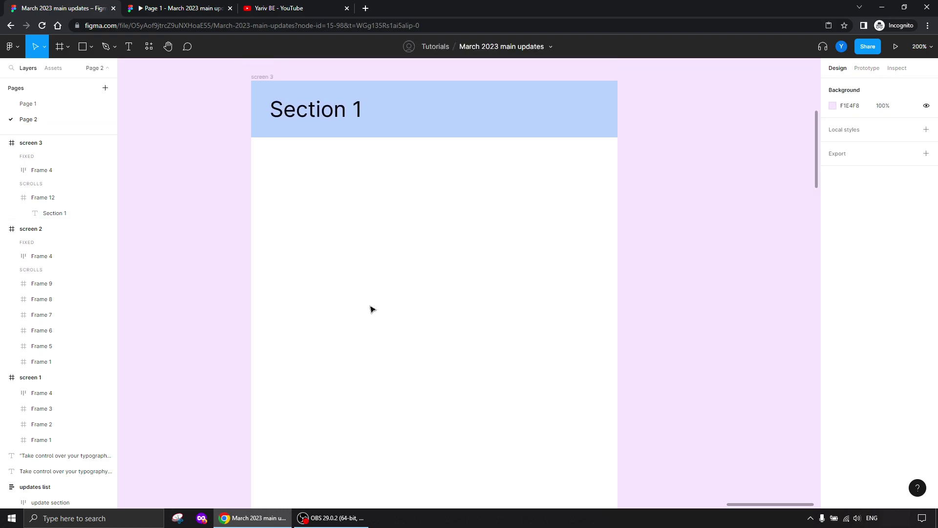
pyautogui.hotkey('shift', '0')
pyautogui.click(83, 46)
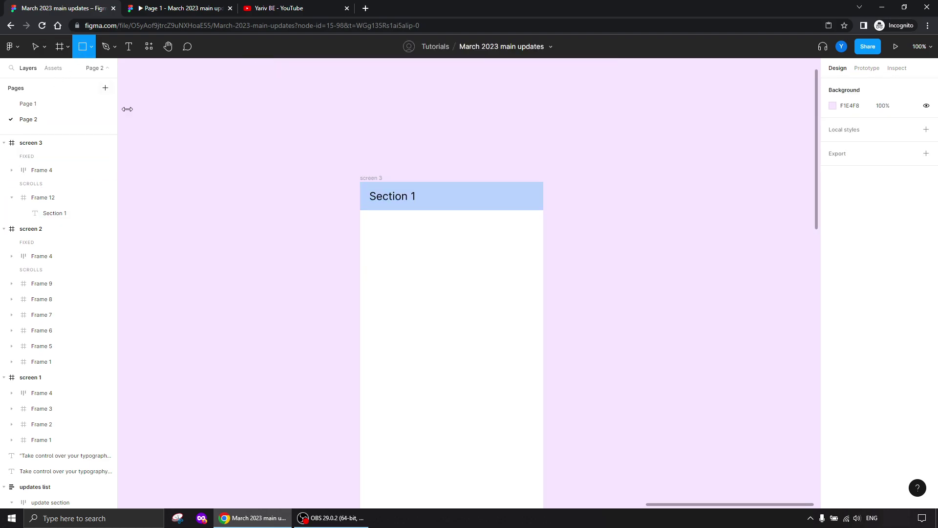
pyautogui.moveTo(530, 226)
pyautogui.mouseDown()
pyautogui.moveTo(381, 310)
pyautogui.moveTo(373, 298)
pyautogui.moveTo(374, 308)
pyautogui.mouseUp()
pyautogui.moveTo(448, 285); pyautogui.dragTo(437, 378)
pyautogui.hotkey('ctrl', 'd')
pyautogui.scroll(-1, 436, 378)
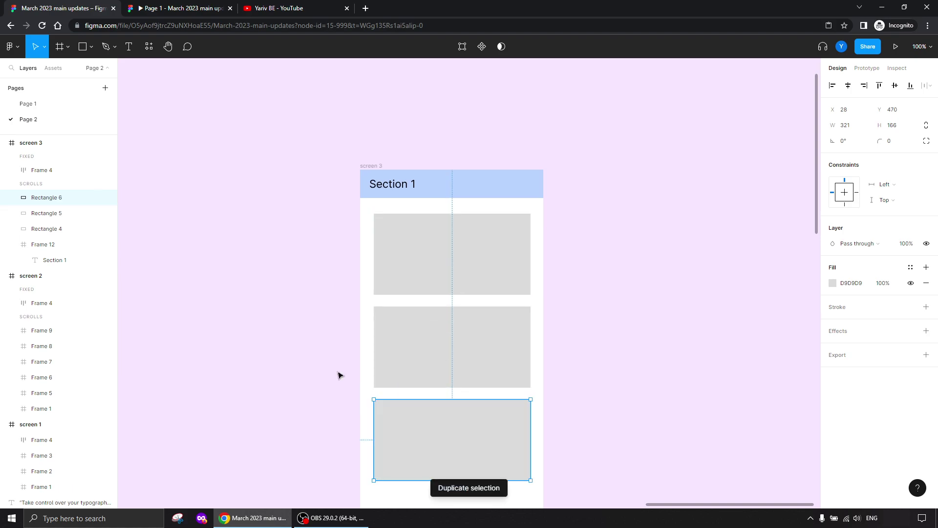
# Wrap the three grey rectangles in a vertical auto layout frame
pyautogui.moveTo(314, 345); pyautogui.dragTo(292, 302)
pyautogui.moveTo(544, 199); pyautogui.dragTo(328, 413)
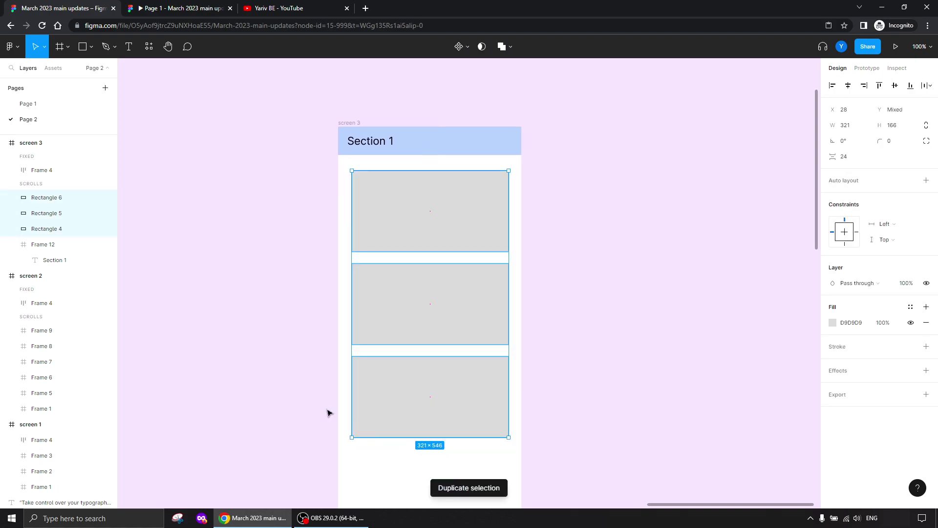
pyautogui.hotkey('shift', 'a')
# Rename the blue header frame "section 1" and the auto layout frame of rectangles "comtent 1"
pyautogui.click(12, 213)
pyautogui.doubleClick(42, 215)
pyautogui.write('se')
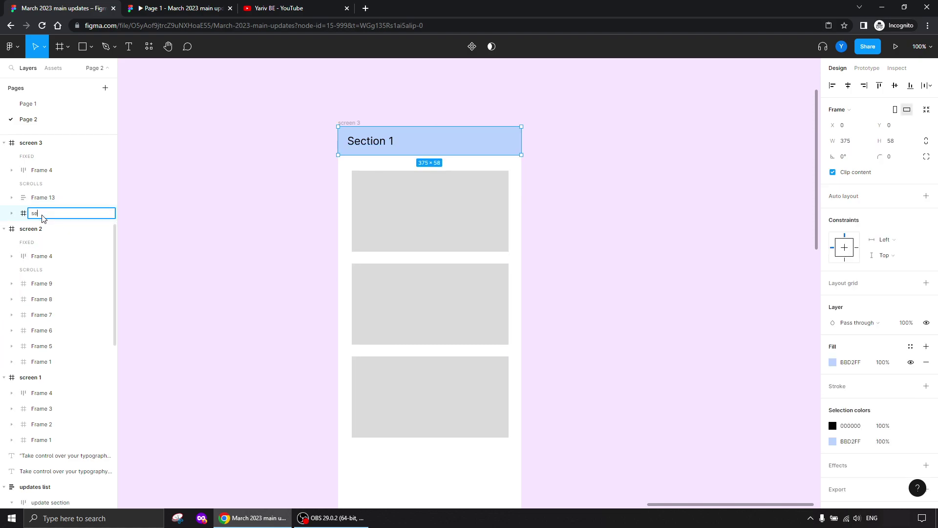
pyautogui.write('ction 1')
pyautogui.click(48, 197)
pyautogui.doubleClick(49, 198)
pyautogui.write('conten')
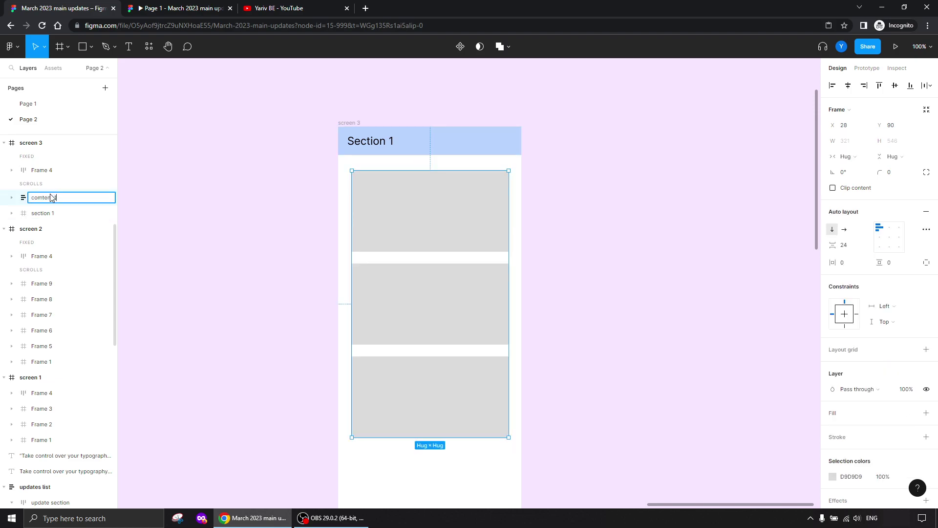
pyautogui.press('Return')
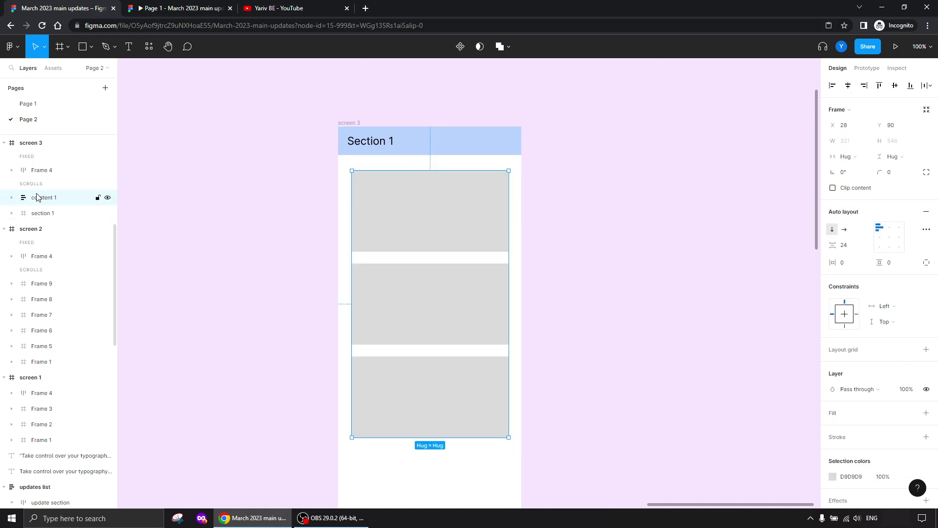
# Extend screen 3 downward by its bottom edge to make room for more sections
pyautogui.click(258, 274)
pyautogui.moveTo(278, 368); pyautogui.dragTo(299, 285)
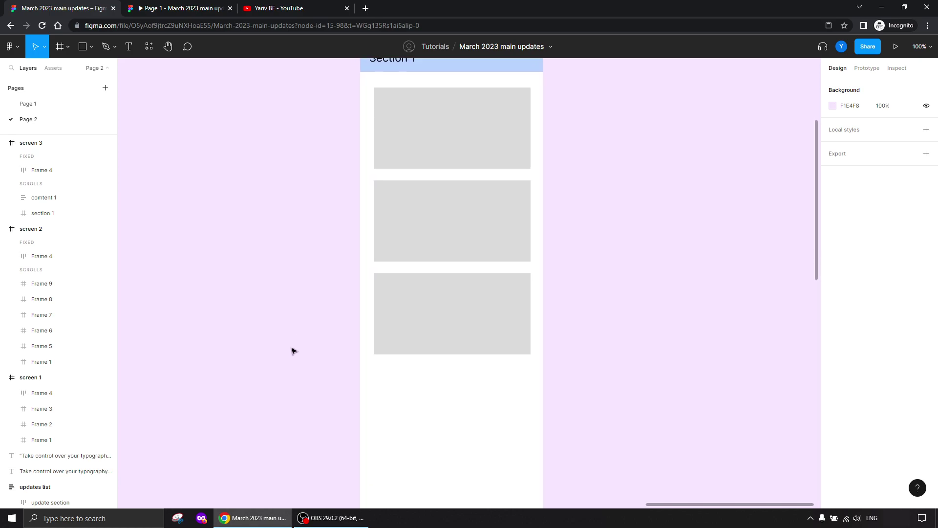
pyautogui.press('-')
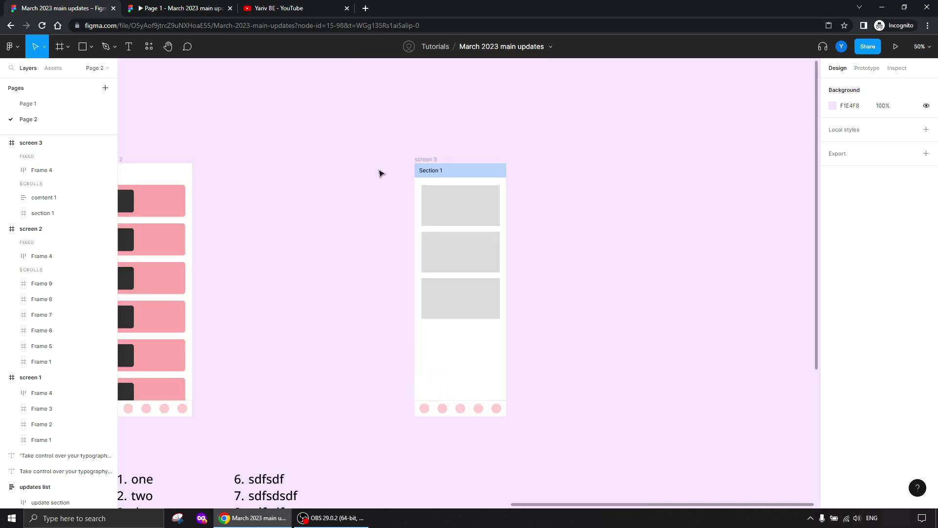
pyautogui.click(435, 158)
pyautogui.click(464, 408)
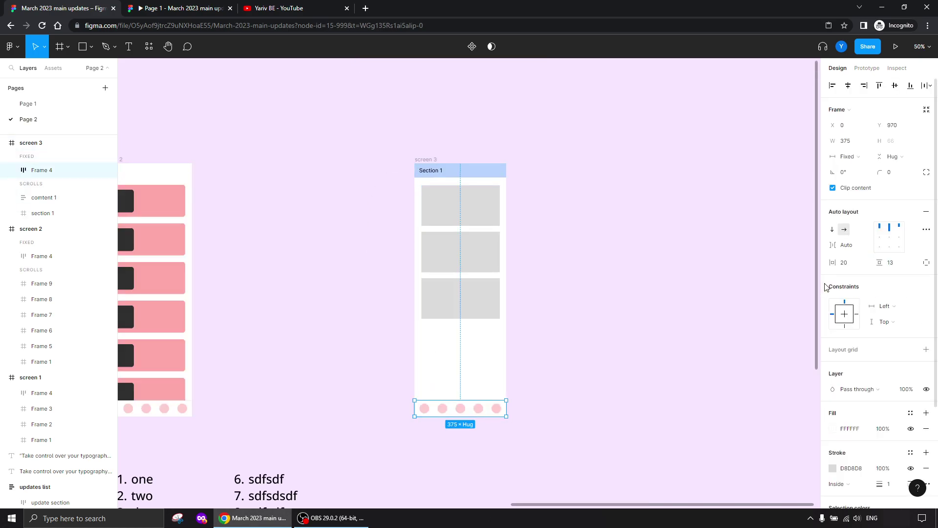
pyautogui.click(438, 369)
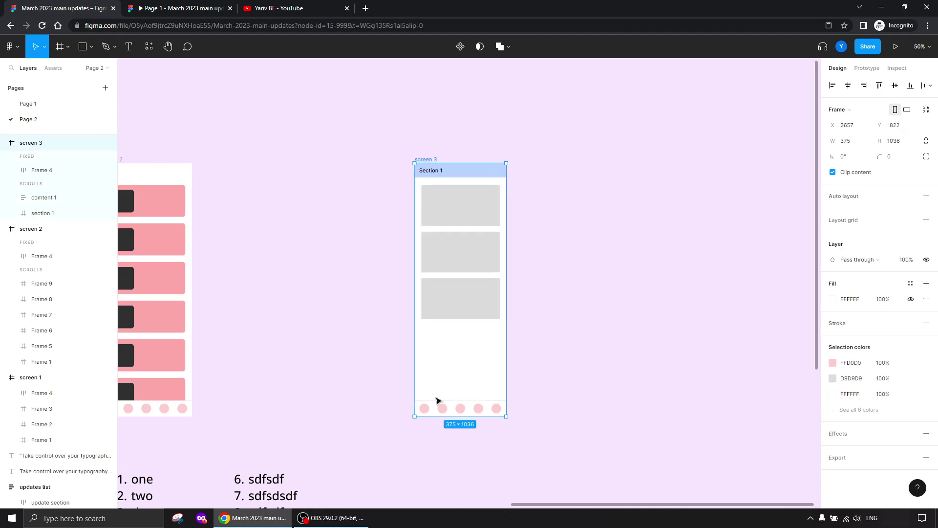
pyautogui.moveTo(434, 418); pyautogui.dragTo(436, 493)
# Duplicate the header and its rectangle group three times down screen 3, making four stacked sections
pyautogui.scroll(5, 381, 391)
pyautogui.moveTo(478, 316)
pyautogui.mouseDown()
pyautogui.moveTo(462, 266)
pyautogui.moveTo(469, 142)
pyautogui.moveTo(474, 319)
pyautogui.moveTo(462, 309)
pyautogui.mouseUp()
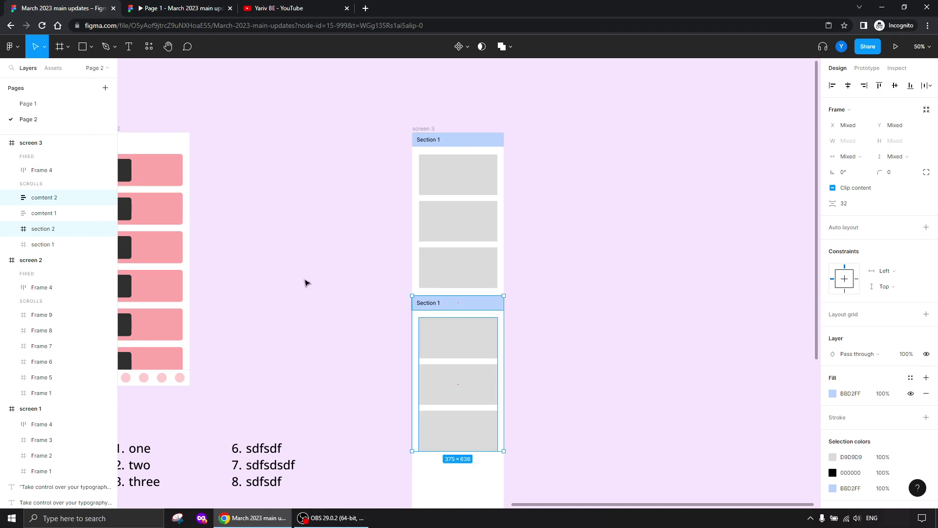
pyautogui.hotkey('ctrl', 'd')
pyautogui.hotkey('ctrl', 'd')
pyautogui.scroll(-5, 305, 282)
pyautogui.click(313, 299)
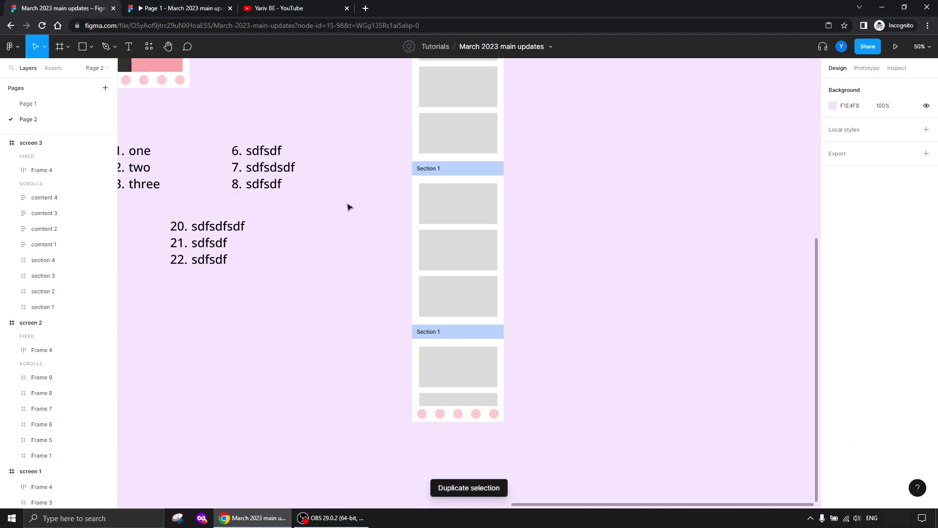
pyautogui.scroll(3, 377, 235)
pyautogui.scroll(2, 415, 127)
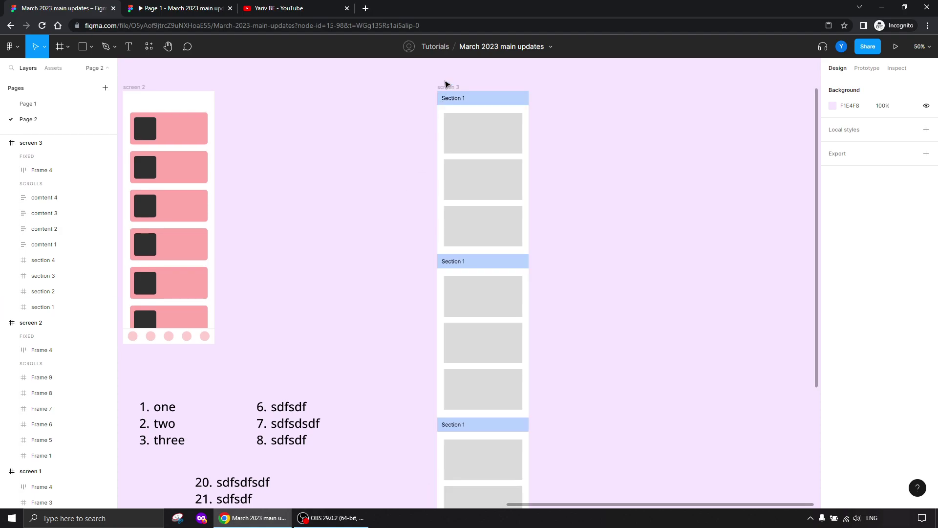
# Check the layout of screen 3 down to its lower end, select the screen and present it as a prototype
pyautogui.click(446, 84)
pyautogui.scroll(-2, 419, 229)
pyautogui.scroll(-3, 421, 369)
pyautogui.moveTo(455, 390); pyautogui.dragTo(435, 380)
pyautogui.click(386, 328)
pyautogui.moveTo(396, 159); pyautogui.dragTo(369, 228)
pyautogui.click(456, 110)
pyautogui.click(896, 47)
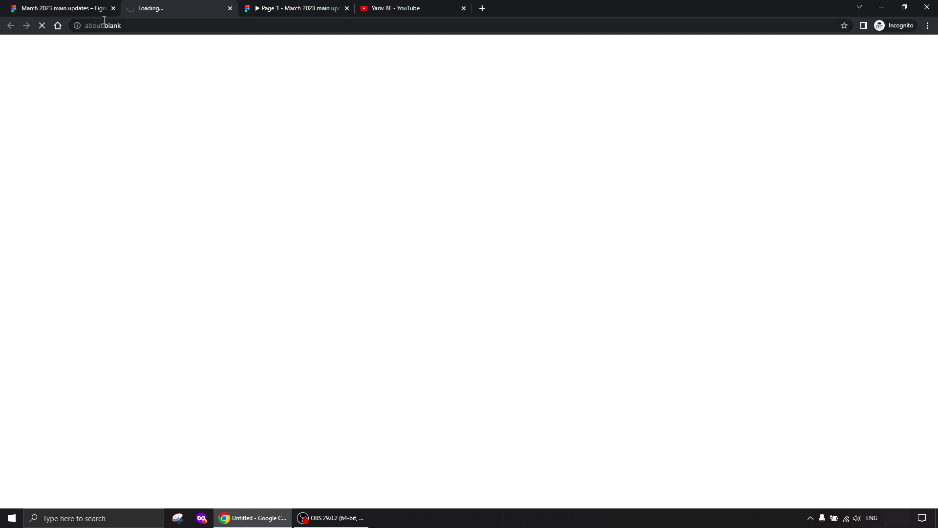
# Check the prototype device settings in the design file and view screen 3 in the running prototype
pyautogui.click(97, 10)
pyautogui.click(865, 69)
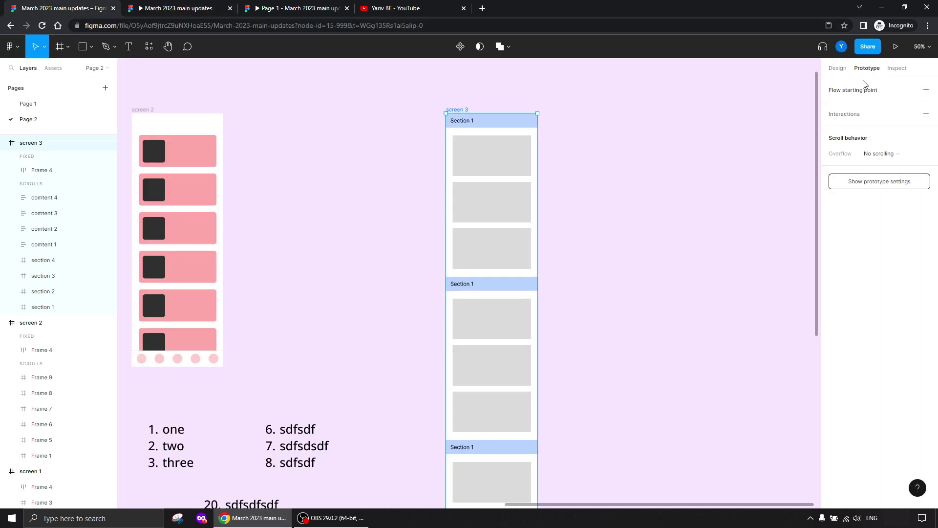
pyautogui.click(879, 181)
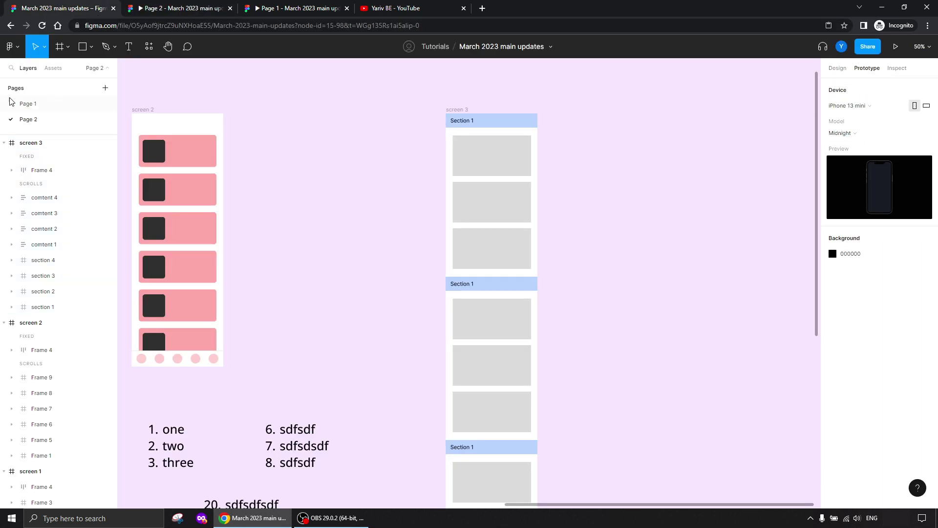
pyautogui.click(145, 9)
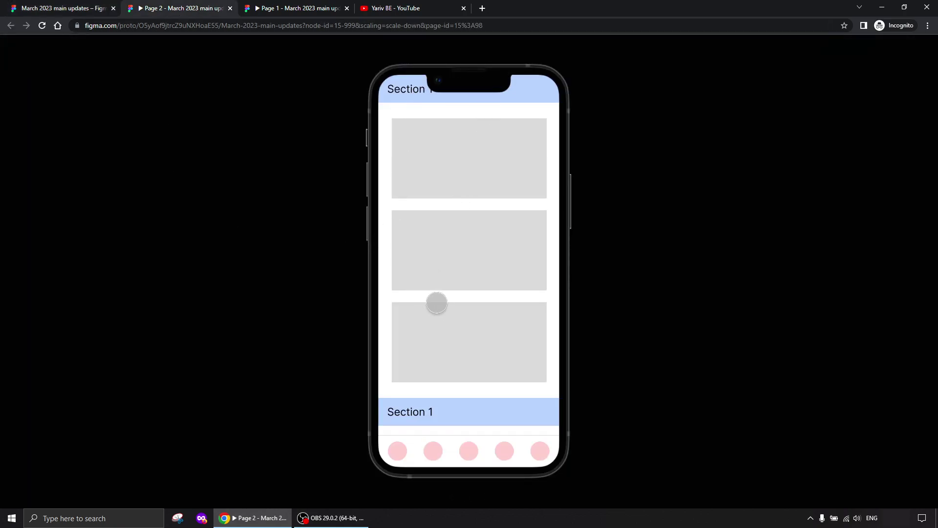
# Switch back to the design file and change the second header's text on screen 3 to "Section 2"
pyautogui.click(73, 7)
pyautogui.moveTo(390, 272); pyautogui.dragTo(297, 295)
pyautogui.hotkey('ctrl', '+')
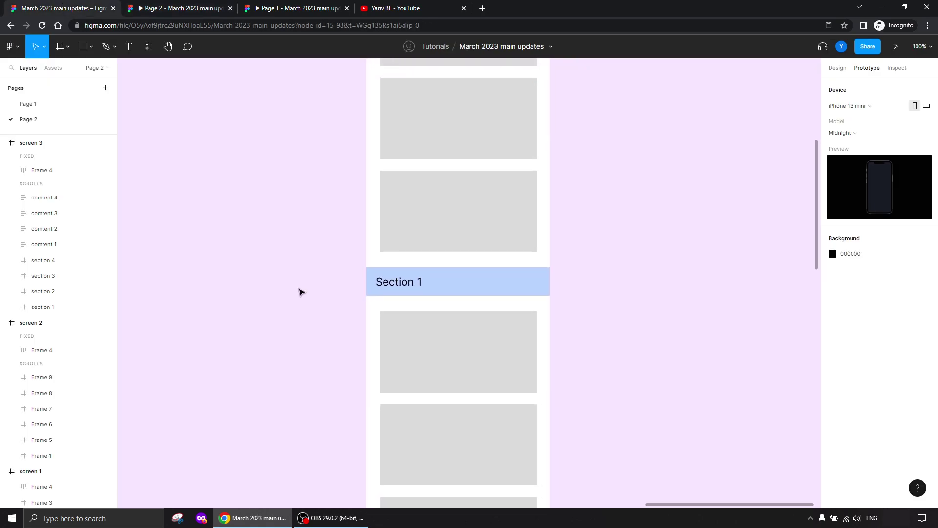
pyautogui.doubleClick(409, 287)
pyautogui.press('Left')
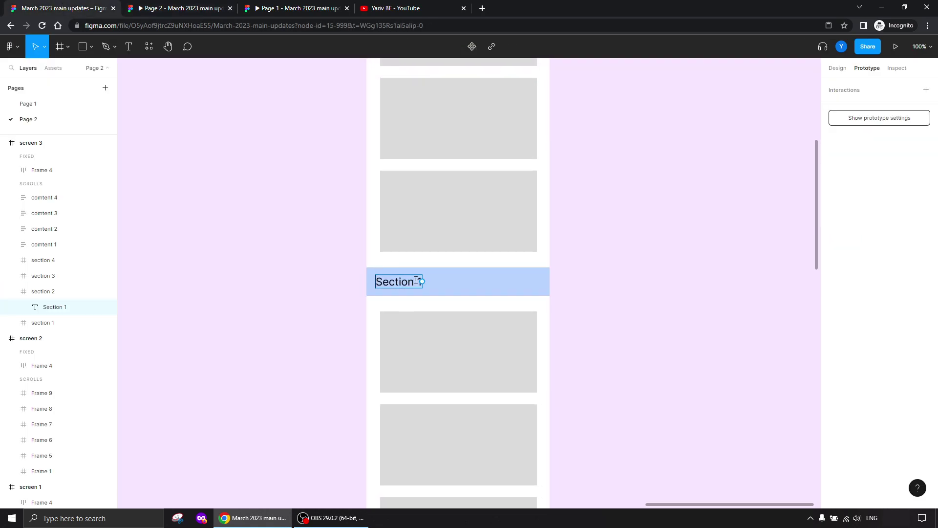
pyautogui.click(843, 69)
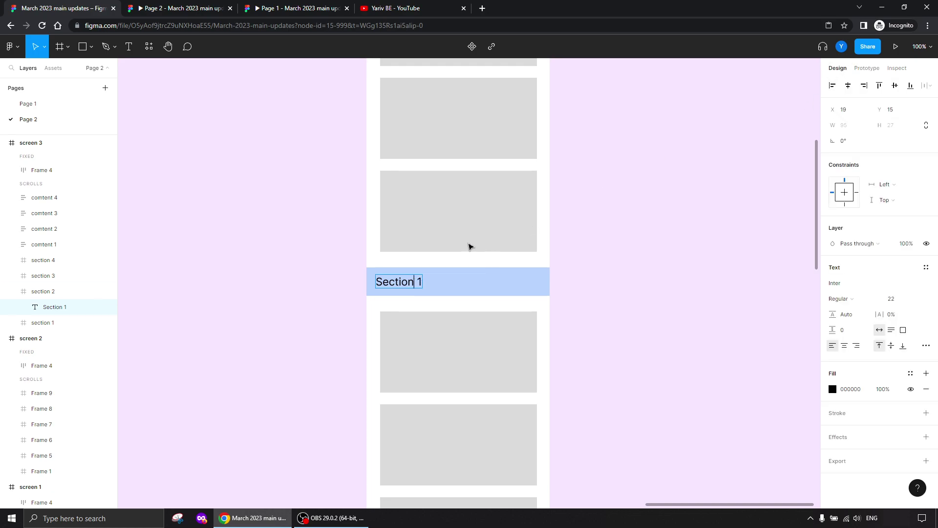
pyautogui.write('2')
# Change the third header's text on screen 3 to "Section 3" and the fourth header's text to "Section 4"
pyautogui.scroll(2, 299, 306)
pyautogui.scroll(-1, 304, 304)
pyautogui.click(418, 318)
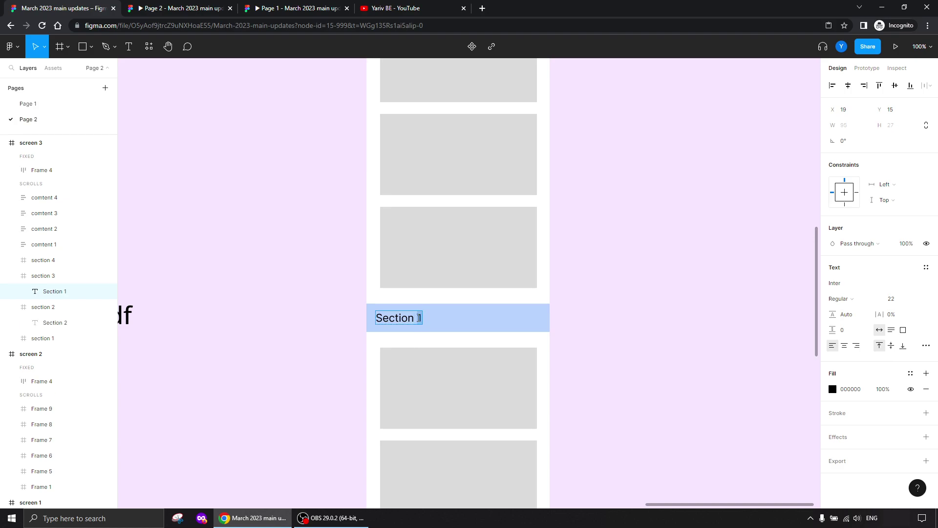
pyautogui.write('3')
pyautogui.scroll(-8, 310, 314)
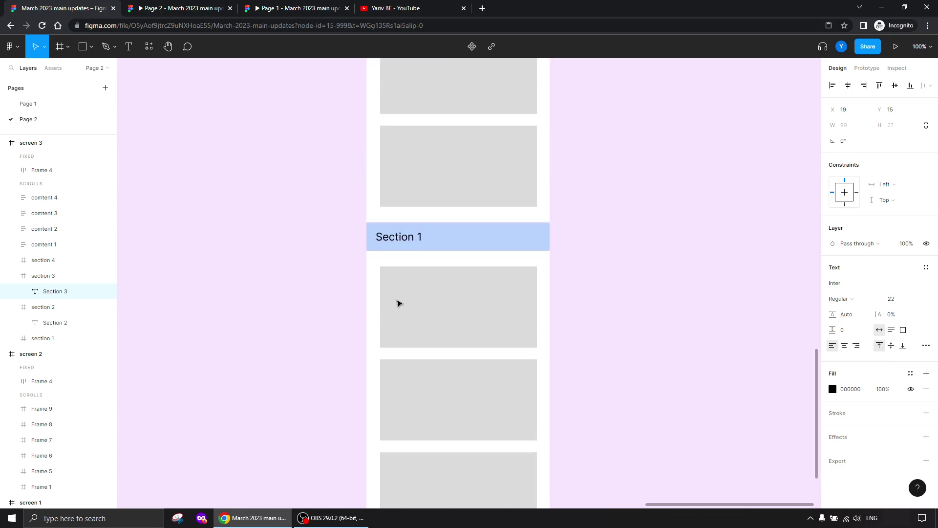
pyautogui.doubleClick(421, 236)
pyautogui.write('4')
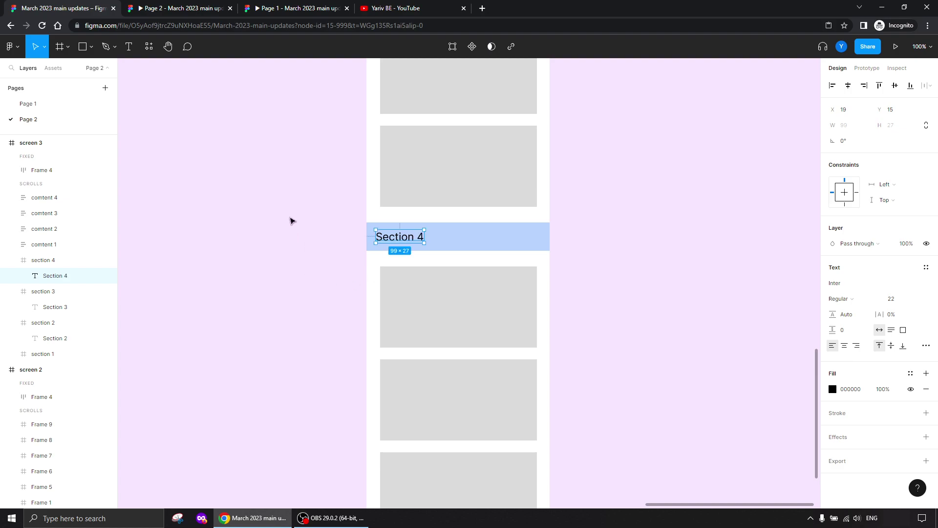
# Collapse the section layers of screen 3 and move sections 1 to 4 above the four content layers
pyautogui.click(262, 119)
pyautogui.moveTo(255, 108); pyautogui.dragTo(322, 470)
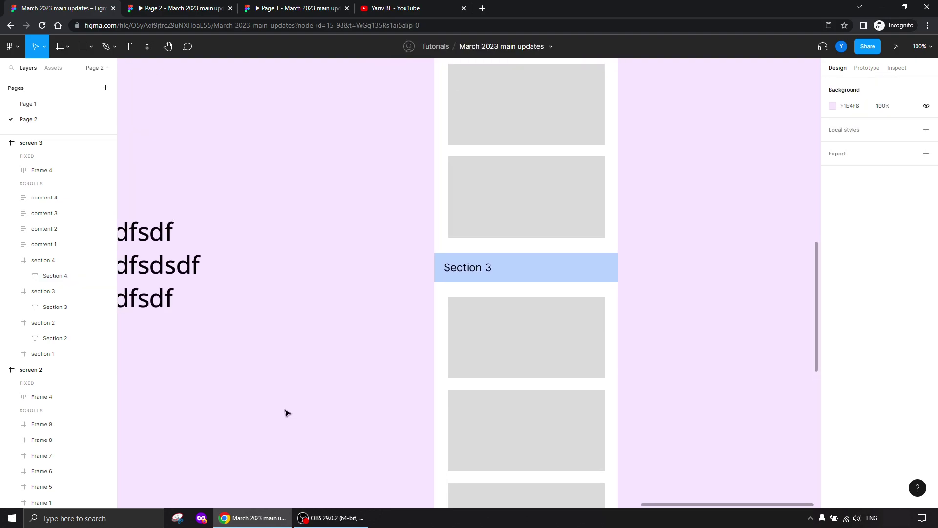
pyautogui.click(12, 260)
pyautogui.click(12, 276)
pyautogui.click(12, 291)
pyautogui.click(41, 307)
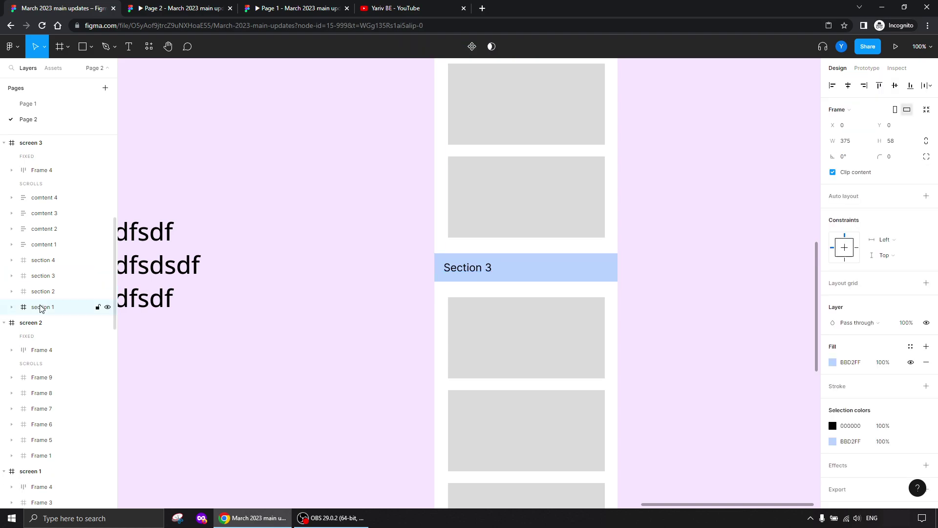
pyautogui.keyDown('shift'); pyautogui.click(37, 263); pyautogui.keyUp('shift')
pyautogui.moveTo(37, 263); pyautogui.dragTo(36, 195)
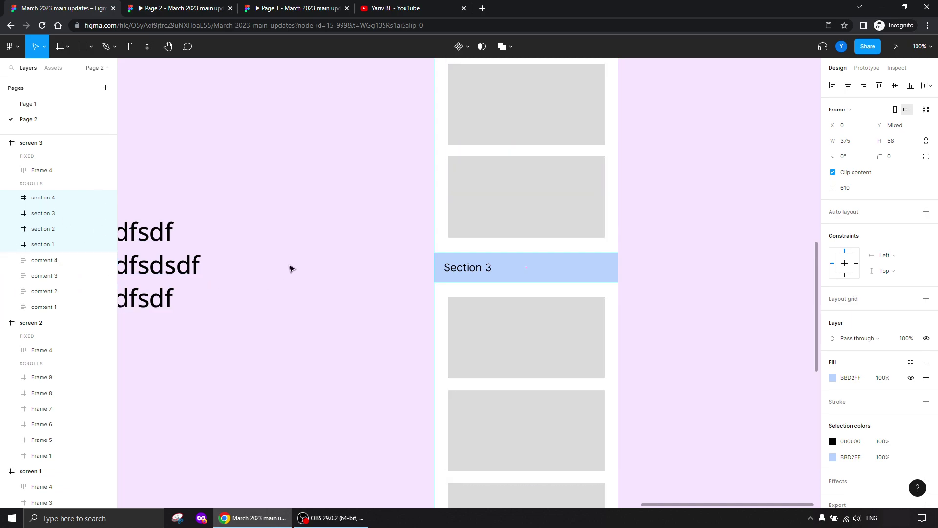
# Deselect the section layers and view the relabelled screen 3 in the running prototype
pyautogui.click(316, 233)
pyautogui.moveTo(352, 161); pyautogui.dragTo(373, 381)
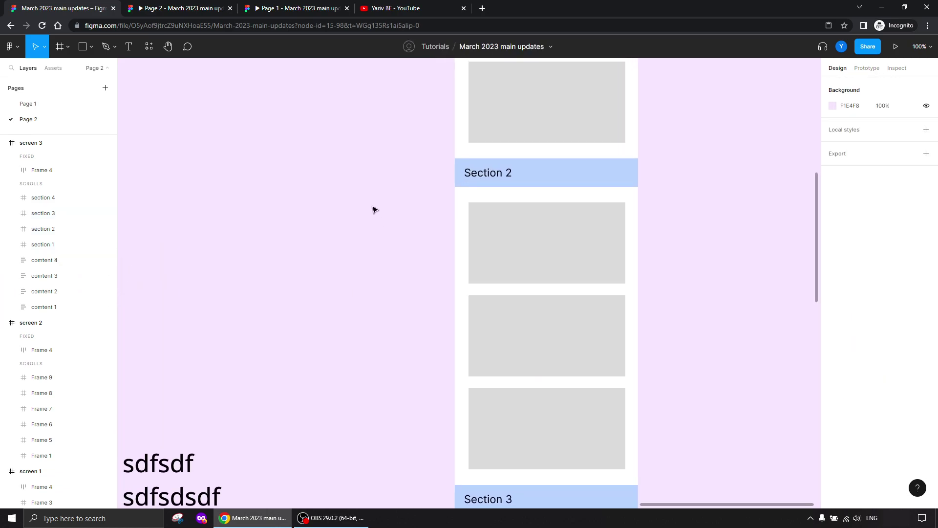
pyautogui.scroll(2, 283, 226)
pyautogui.click(162, 9)
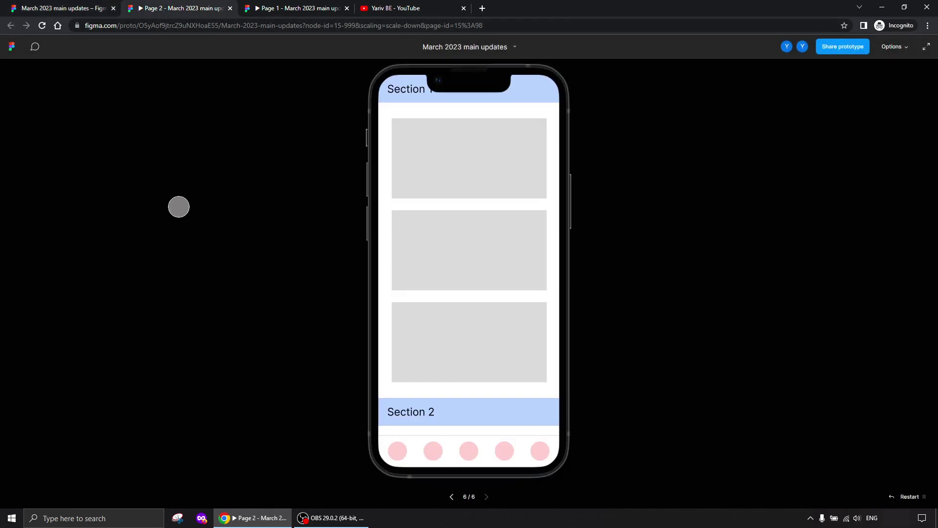
# Inspect the Section 2 header's scroll behavior in the design file and check how it scrolls in the running prototype
pyautogui.click(92, 7)
pyautogui.moveTo(385, 174); pyautogui.dragTo(325, 329)
pyautogui.click(442, 422)
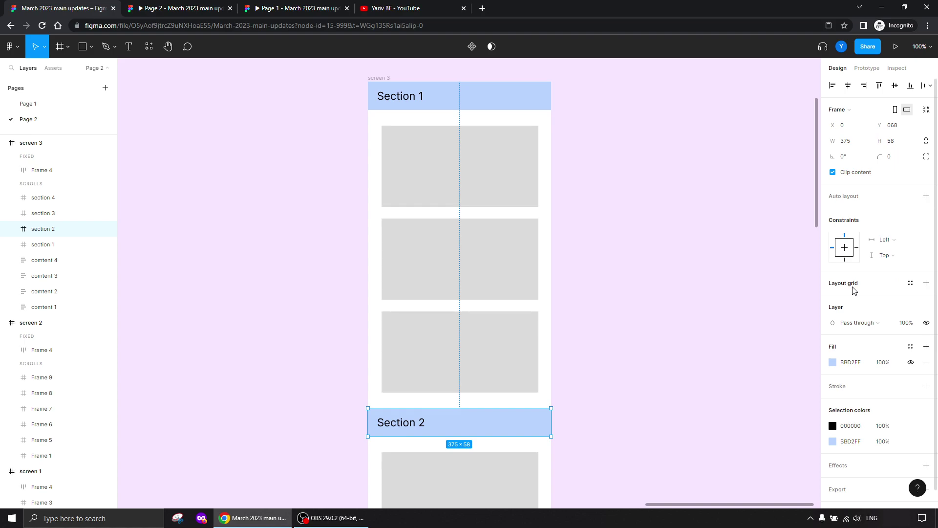
pyautogui.click(867, 68)
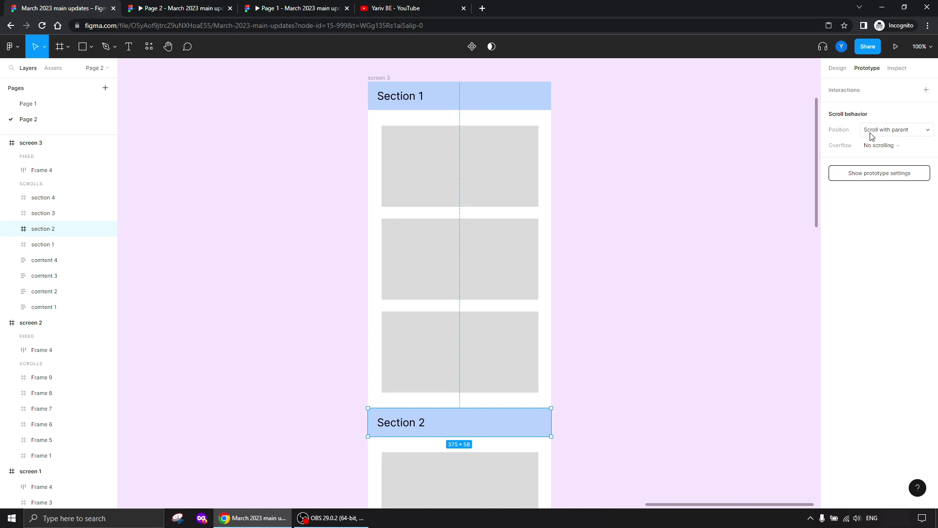
pyautogui.click(189, 9)
pyautogui.moveTo(492, 345); pyautogui.dragTo(503, 322)
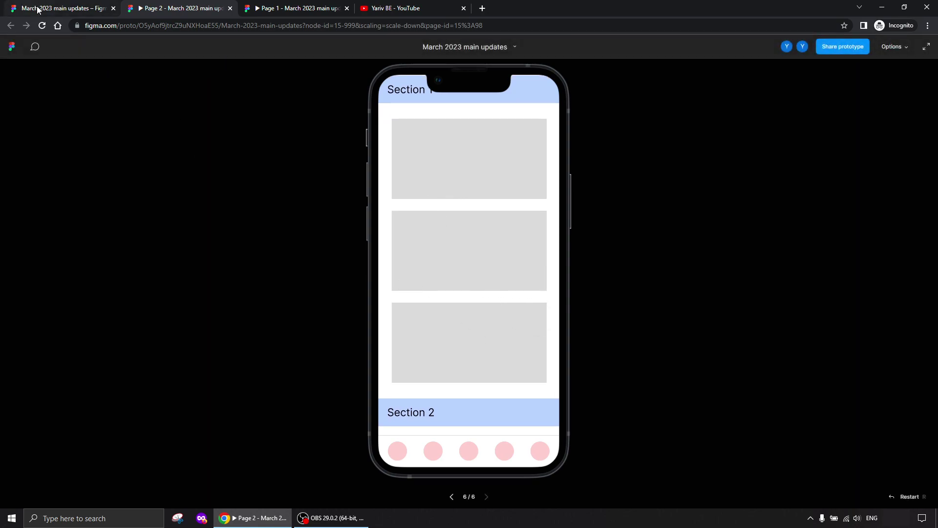
pyautogui.click(54, 8)
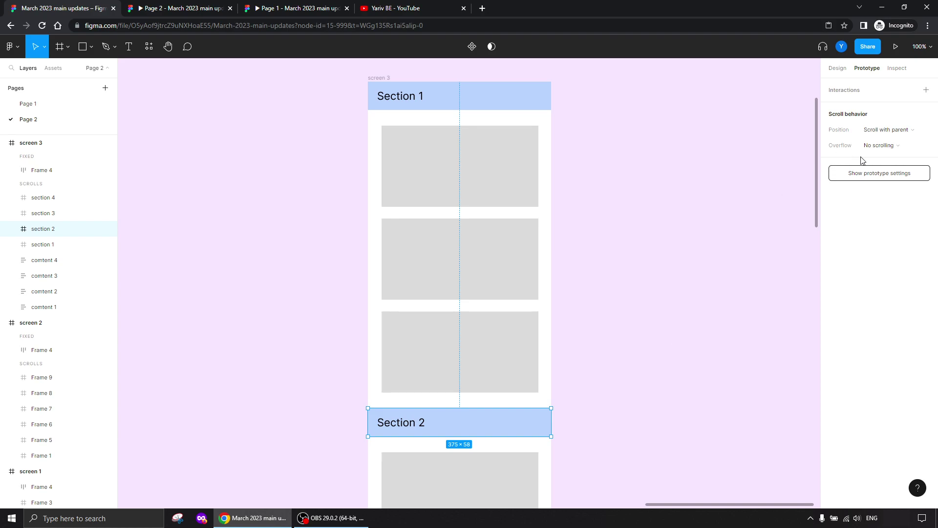
# Set the Section 2 header's scroll position to Fixed (stay in place) and test it by scrolling the running prototype
pyautogui.click(878, 135)
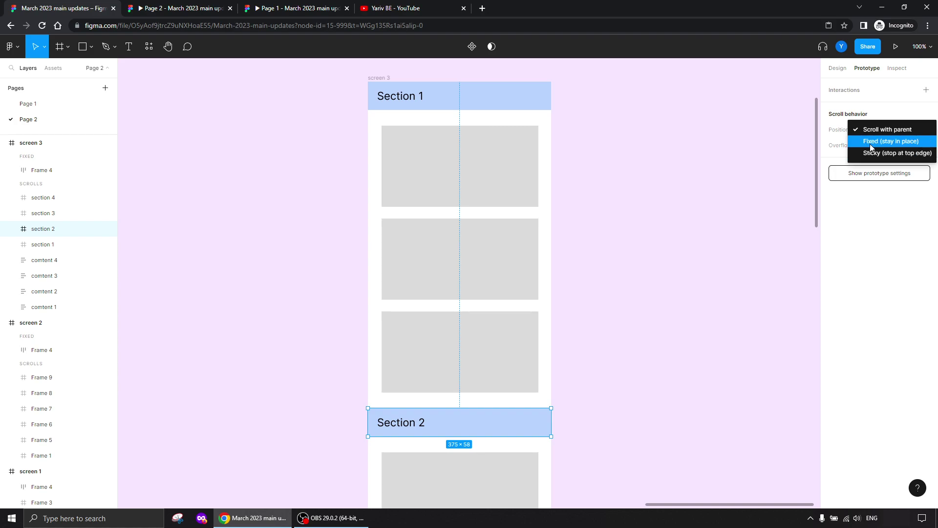
pyautogui.click(893, 141)
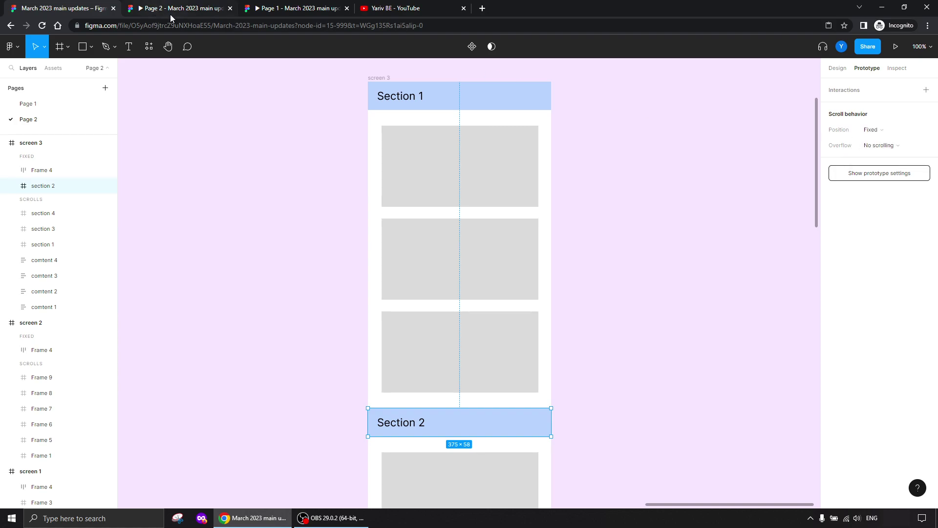
pyautogui.click(190, 10)
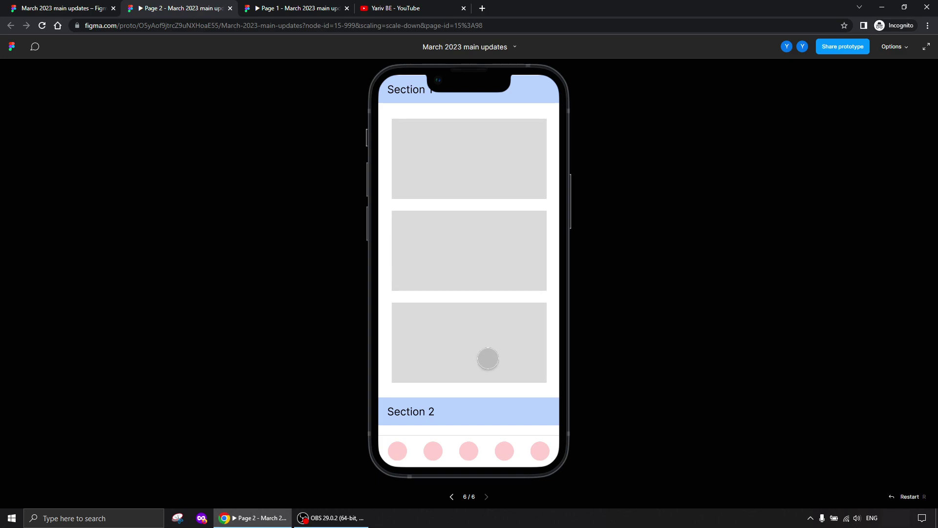
pyautogui.moveTo(486, 356); pyautogui.dragTo(487, 281)
pyautogui.moveTo(450, 417); pyautogui.dragTo(461, 252)
pyautogui.moveTo(459, 176); pyautogui.dragTo(427, 329)
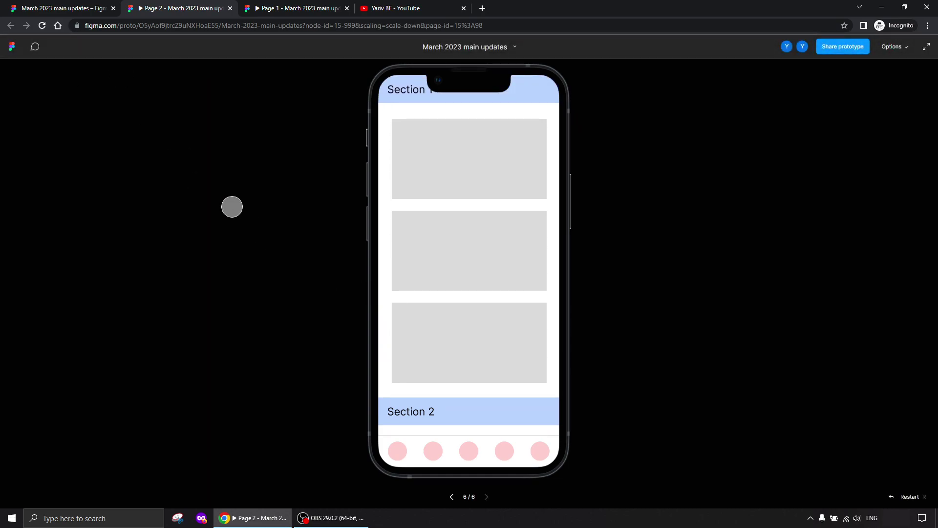
# Move the Section 2 header up over the first gray rectangle and test its scrolling in the running prototype
pyautogui.click(73, 9)
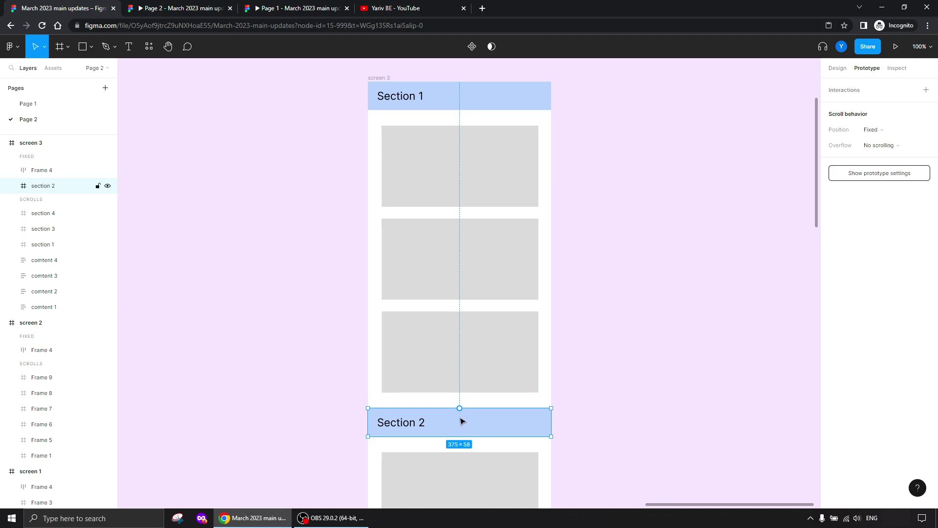
pyautogui.moveTo(489, 423); pyautogui.dragTo(486, 153)
pyautogui.click(166, 8)
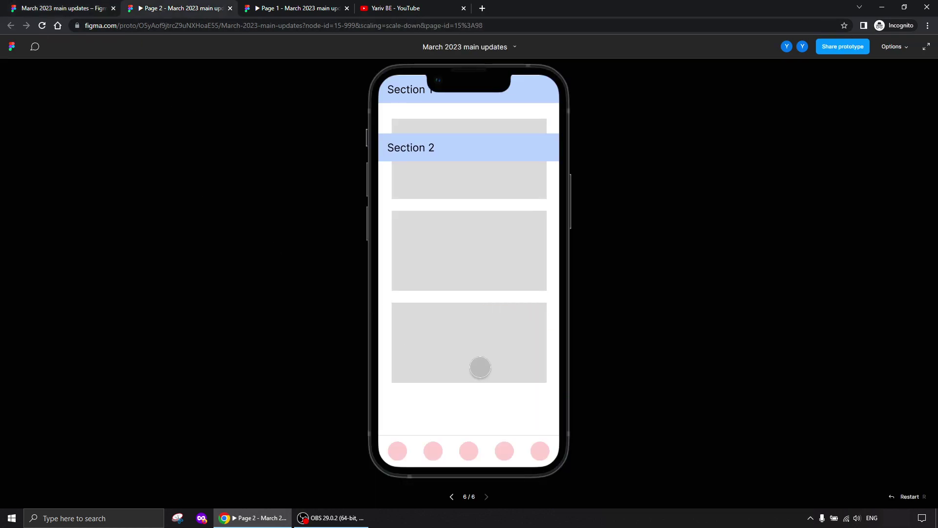
pyautogui.scroll(-3, 446, 160)
pyautogui.scroll(3, 454, 248)
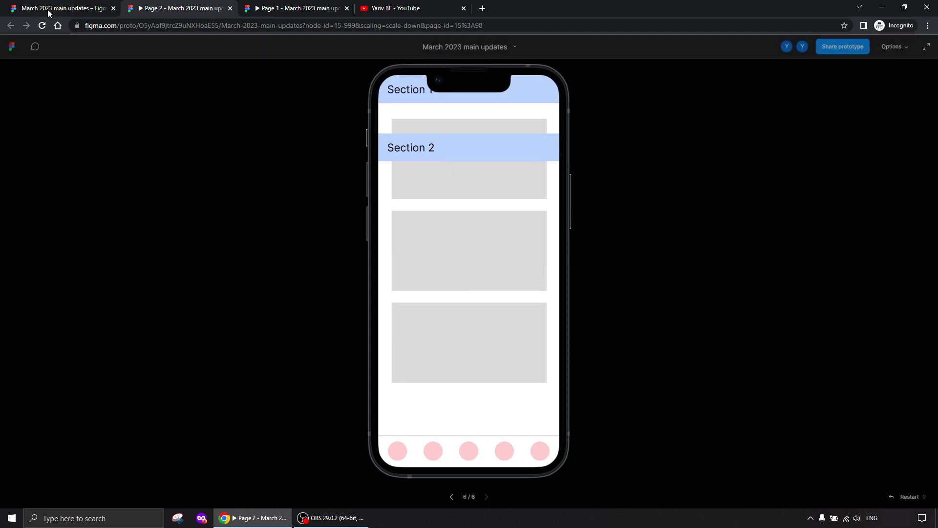
# Undo the Section 2 header's move and return its layer to the scrolling group between section 3 and section 1
pyautogui.click(64, 8)
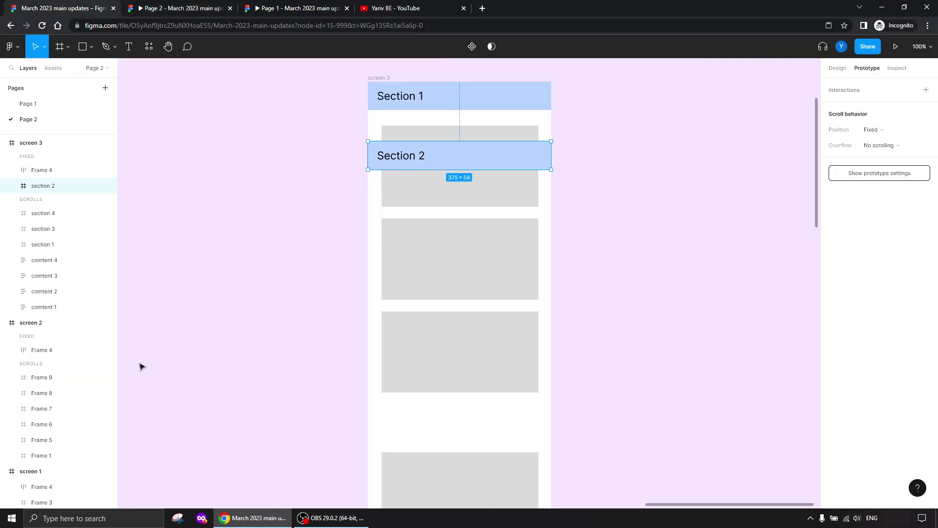
pyautogui.hotkey('ctrl', 'z')
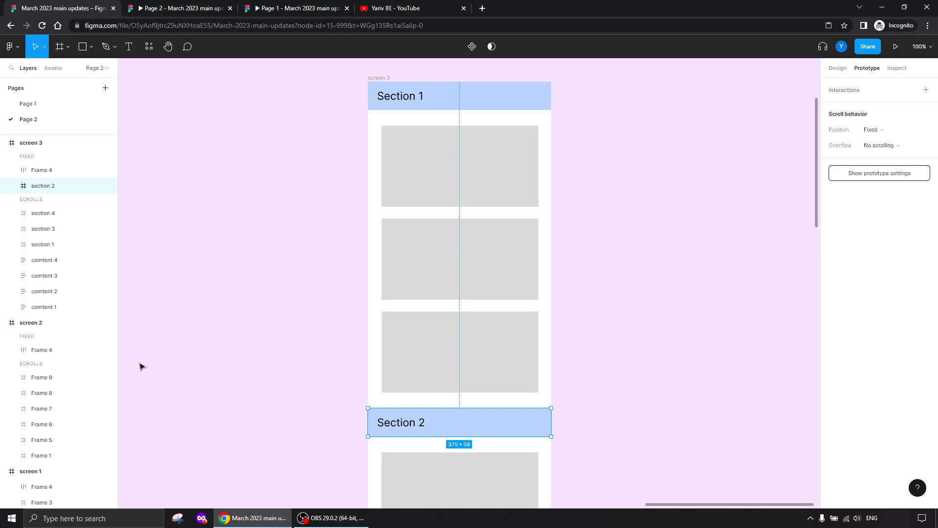
pyautogui.keyDown('shift'); pyautogui.click(459, 99); pyautogui.keyUp('shift')
pyautogui.click(181, 279)
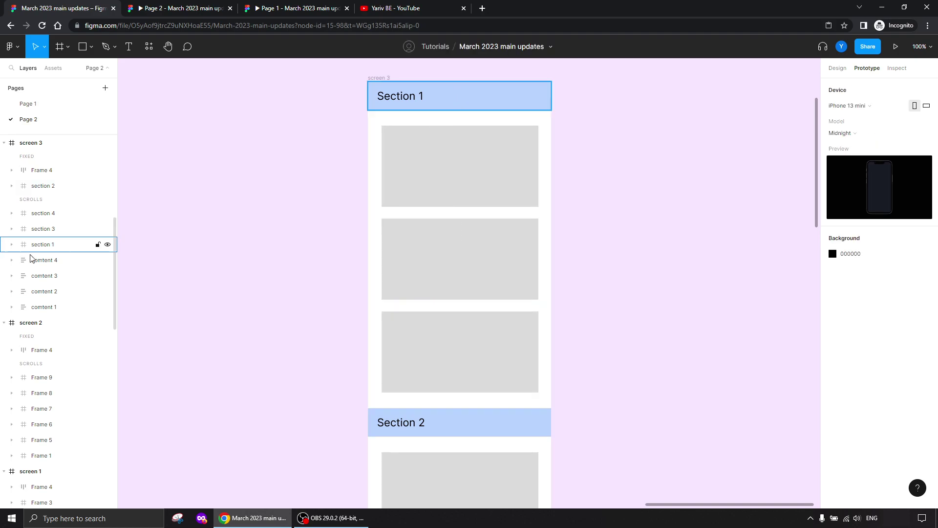
pyautogui.click(463, 417)
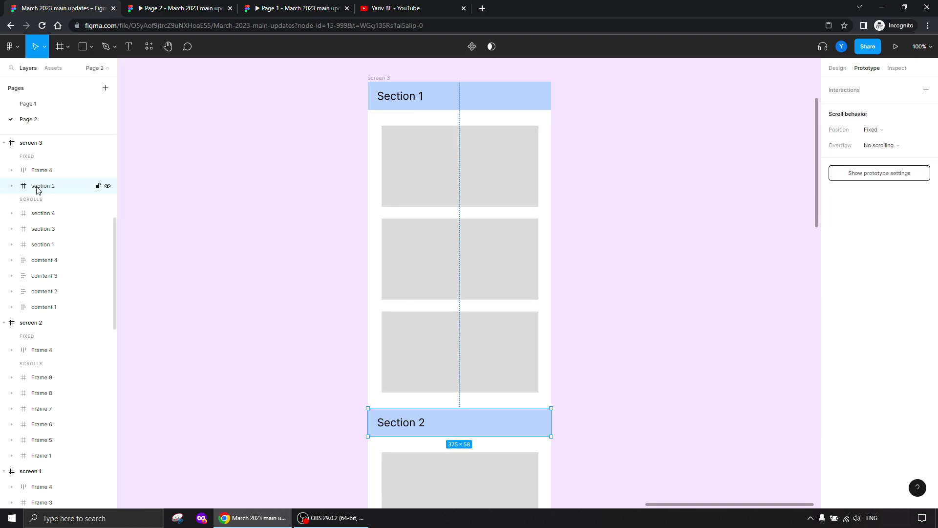
pyautogui.moveTo(43, 190); pyautogui.dragTo(43, 239)
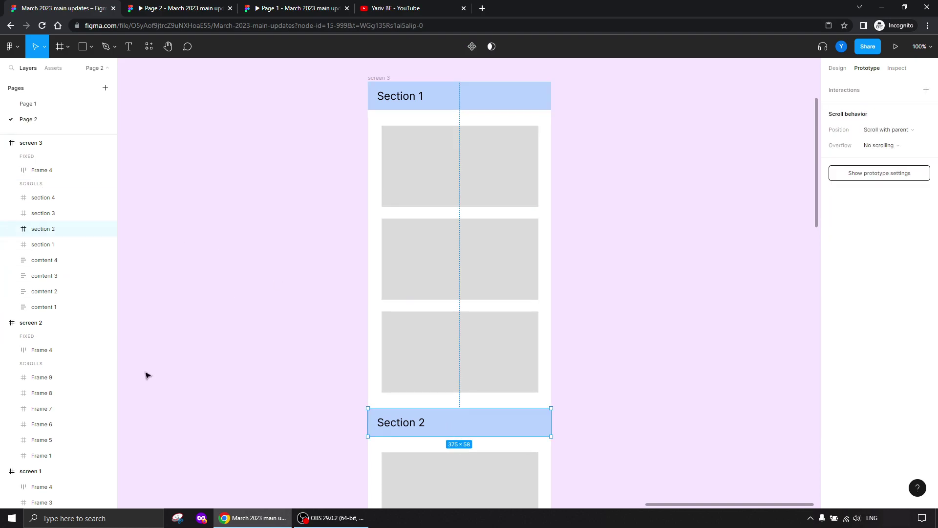
# Set the scroll position of the section 1 to section 4 headers together to Sticky (stop at top edge)
pyautogui.click(84, 197)
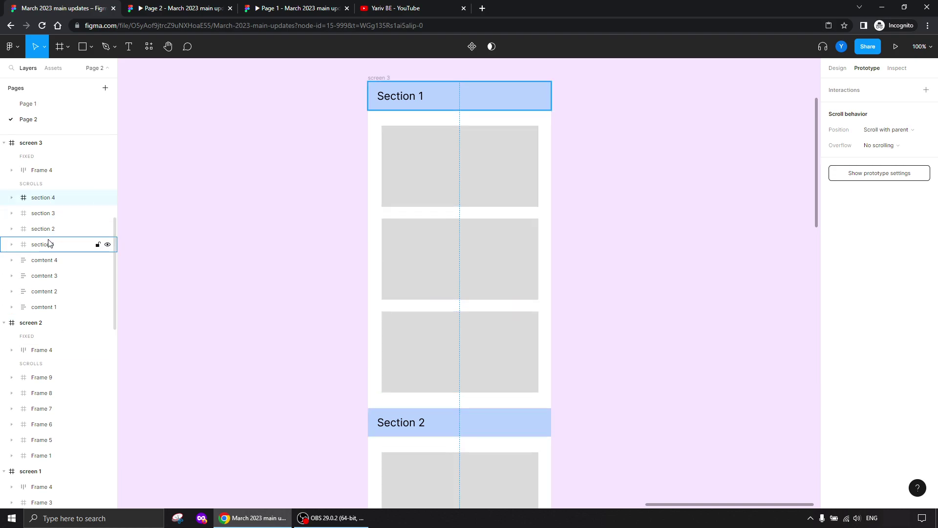
pyautogui.keyDown('shift'); pyautogui.click(49, 246); pyautogui.keyUp('shift')
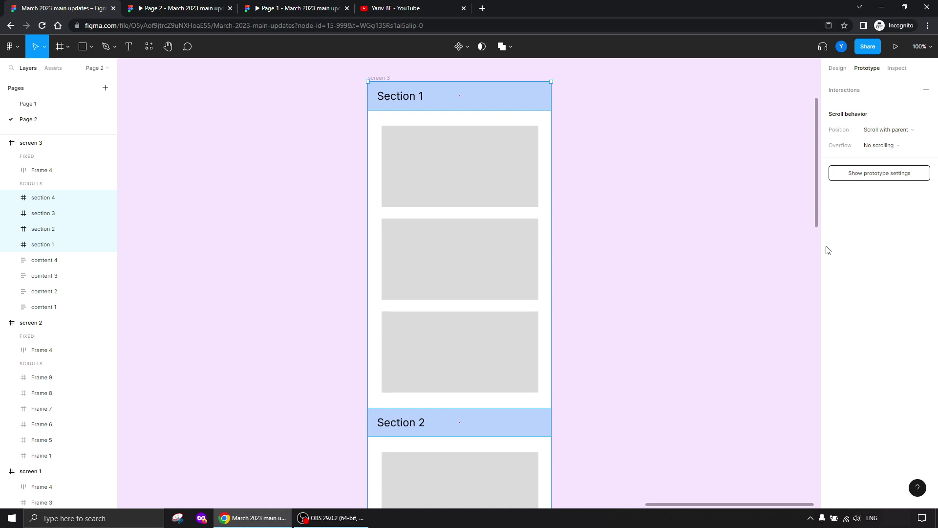
pyautogui.click(885, 130)
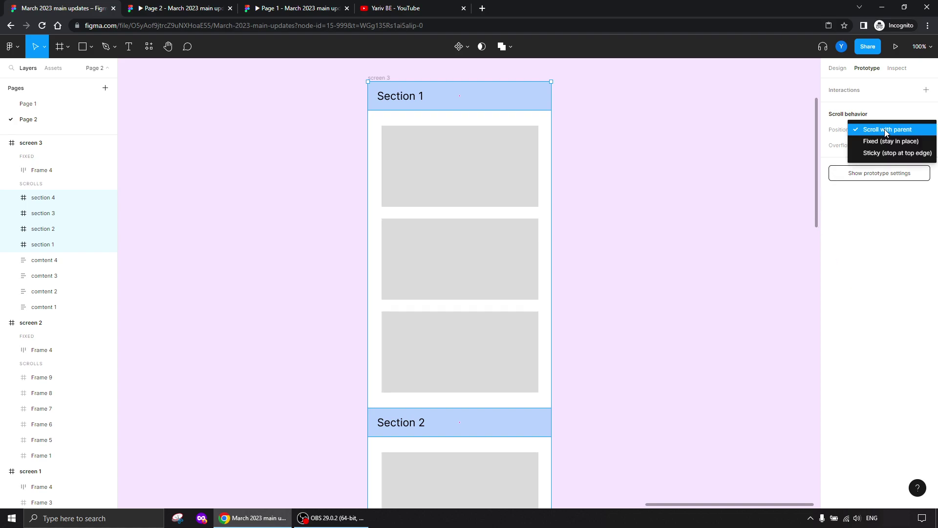
pyautogui.click(910, 155)
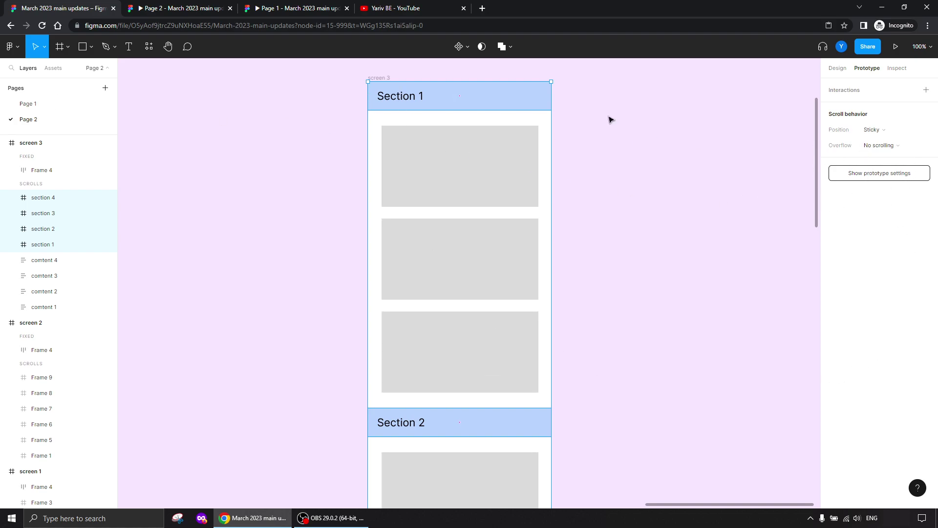
# Scroll screen 3 down and back up in the running prototype to test the sticky headers, and return to the design file
pyautogui.click(156, 8)
pyautogui.moveTo(489, 385); pyautogui.dragTo(478, 195)
pyautogui.moveTo(488, 360); pyautogui.dragTo(477, 230)
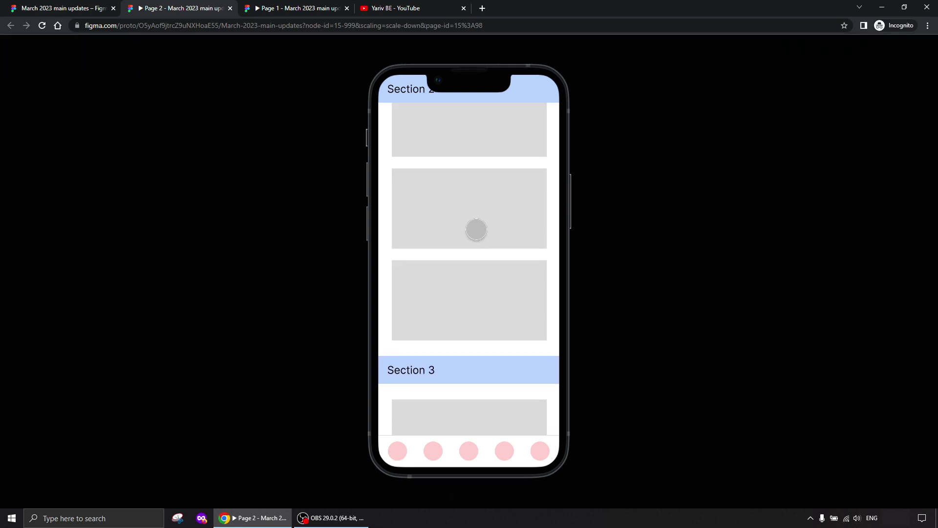
pyautogui.moveTo(473, 302); pyautogui.dragTo(467, 208)
pyautogui.moveTo(462, 408); pyautogui.dragTo(456, 220)
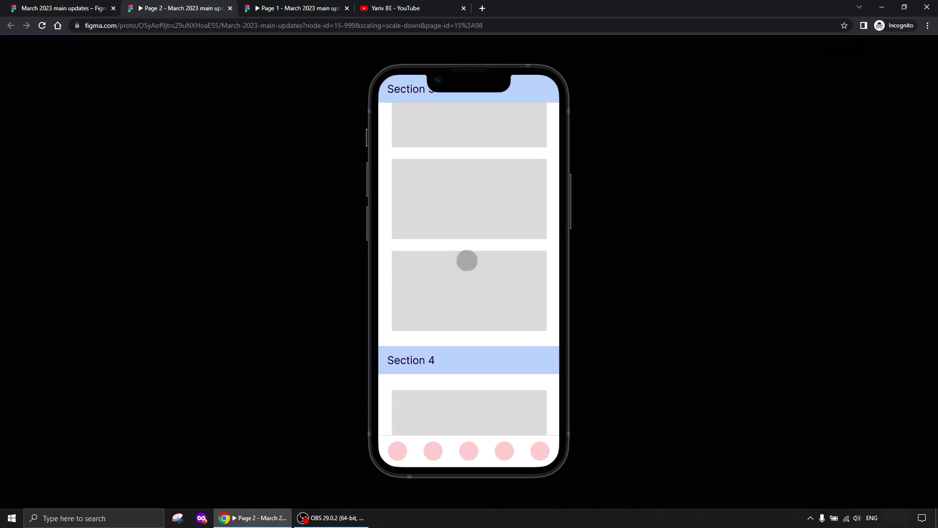
pyautogui.scroll(-5, 458, 269)
pyautogui.moveTo(458, 269); pyautogui.dragTo(466, 307)
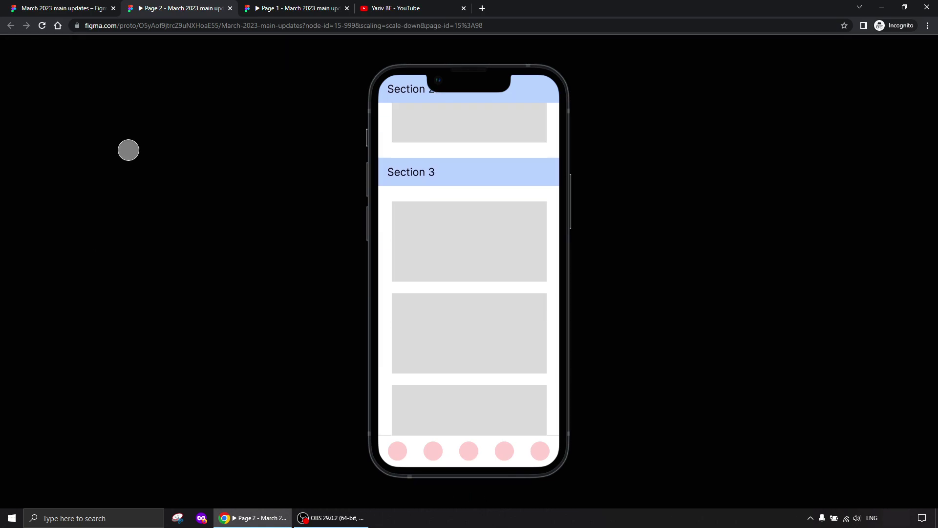
pyautogui.click(81, 8)
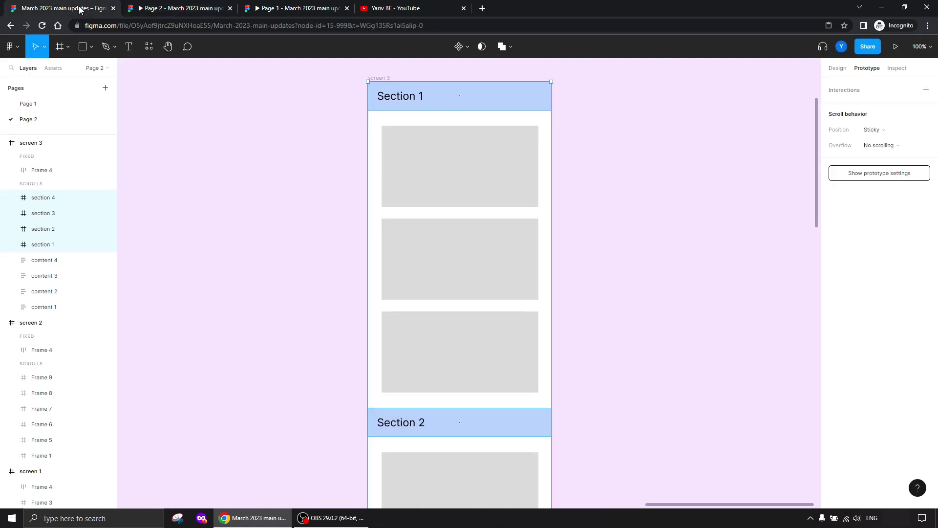
# Move all four section headers and content groups of screen 3 down together, away from its top edge
pyautogui.click(247, 254)
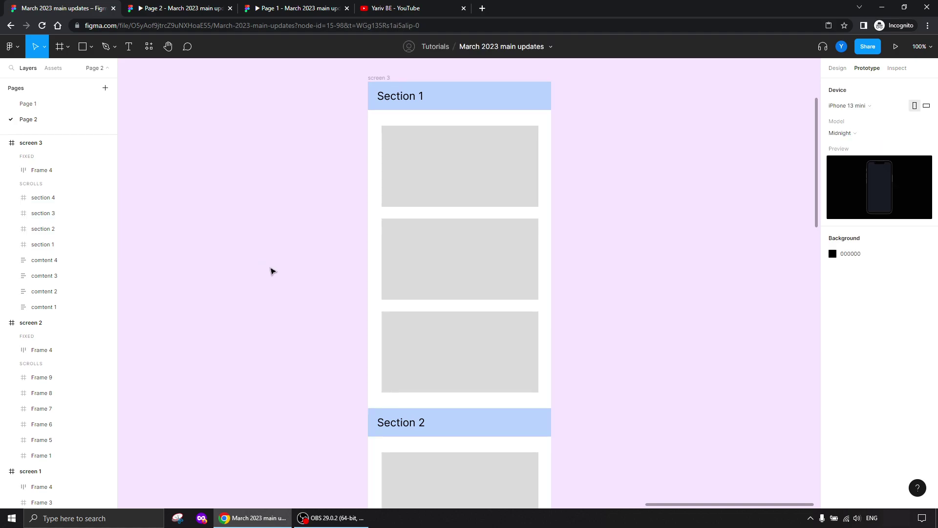
pyautogui.press('-')
pyautogui.scroll(-6, 367, 350)
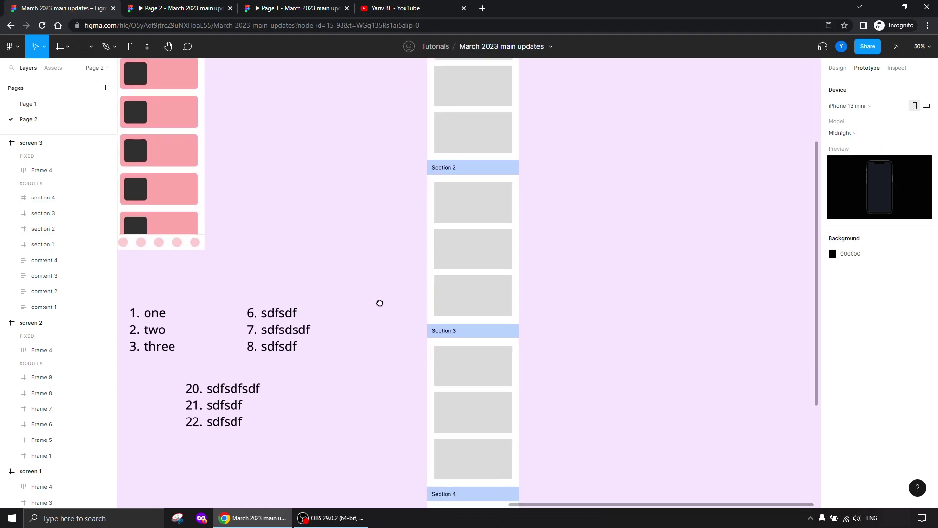
pyautogui.press('-')
pyautogui.moveTo(509, 379); pyautogui.dragTo(444, 80)
pyautogui.moveTo(370, 122); pyautogui.dragTo(406, 318)
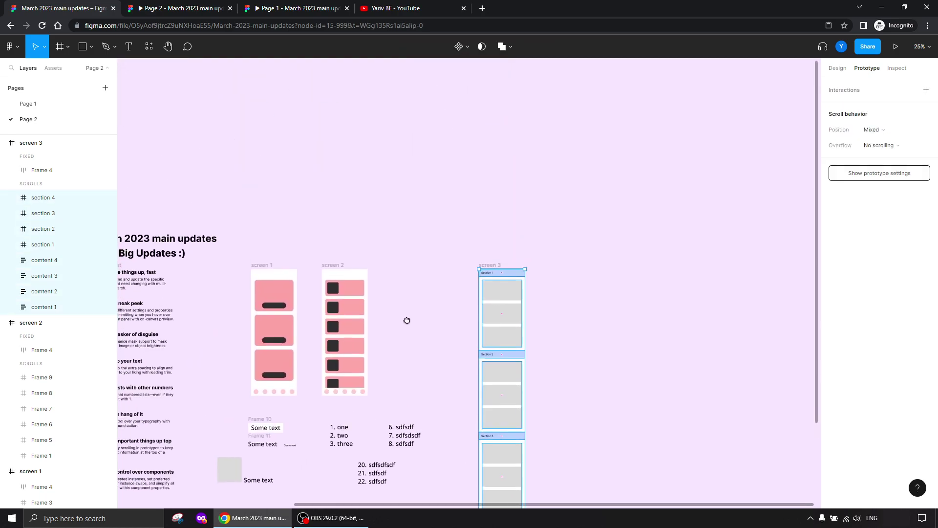
pyautogui.moveTo(513, 278); pyautogui.dragTo(513, 287)
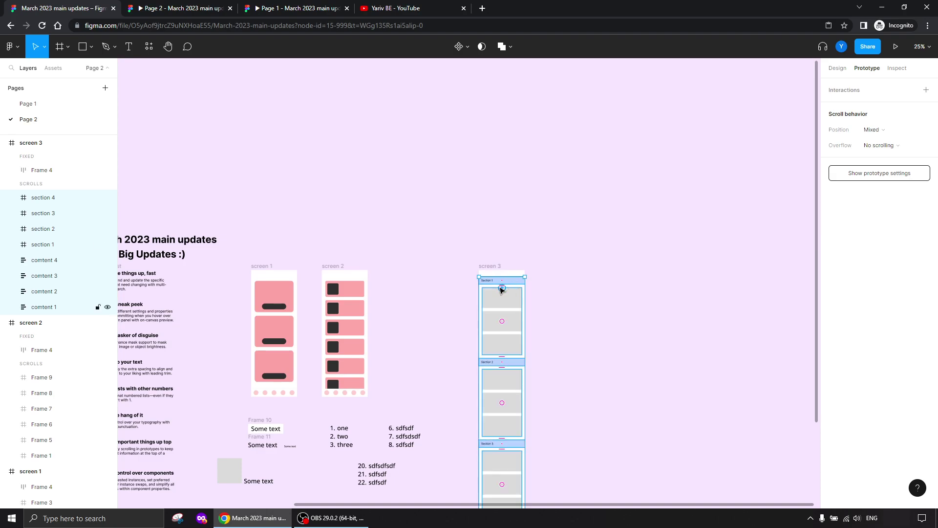
# Nudge the selected headers and content groups further down until they start about 74 px below the top of screen 3
pyautogui.scroll(-3, 421, 232)
pyautogui.scroll(3, 424, 132)
pyautogui.scroll(3, 424, 132)
pyautogui.scroll(3, 400, 242)
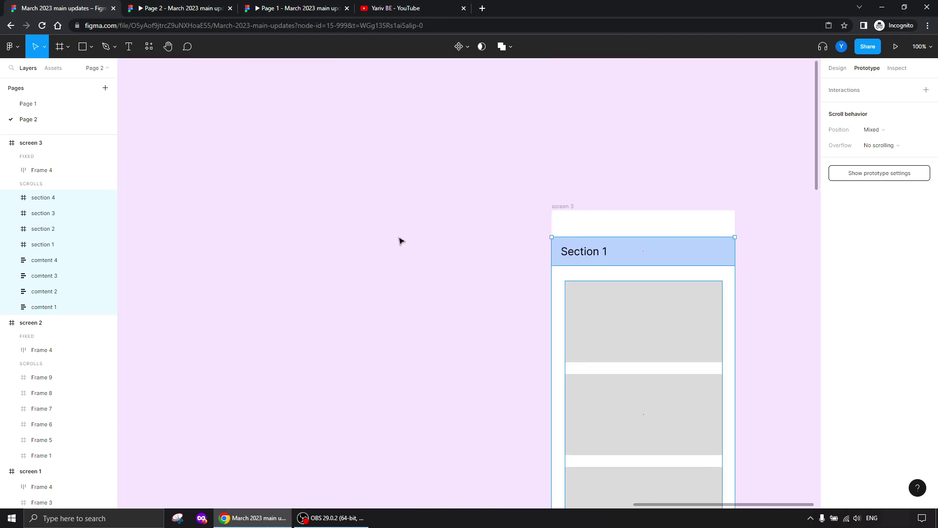
pyautogui.hotkey('shift', 'Down')
pyautogui.hotkey('shift', 'Down')
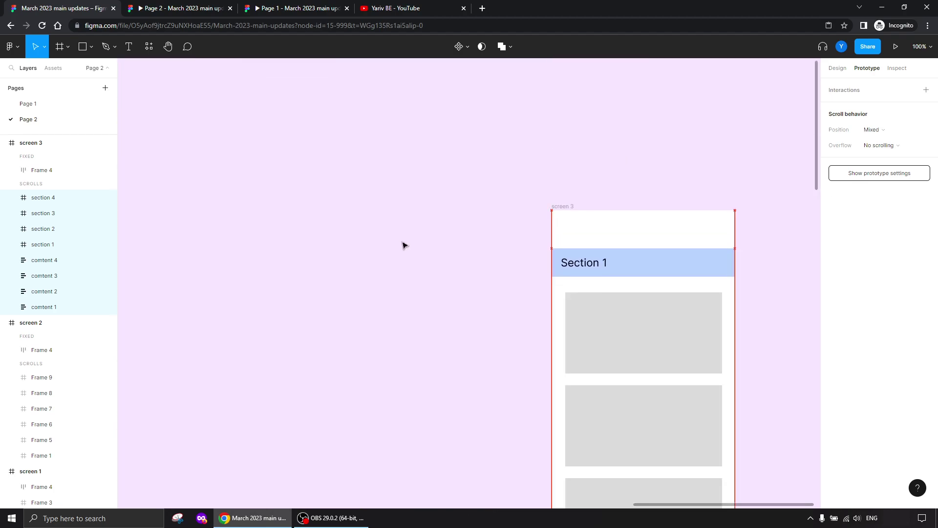
pyautogui.press('Up')
pyautogui.press('Up')
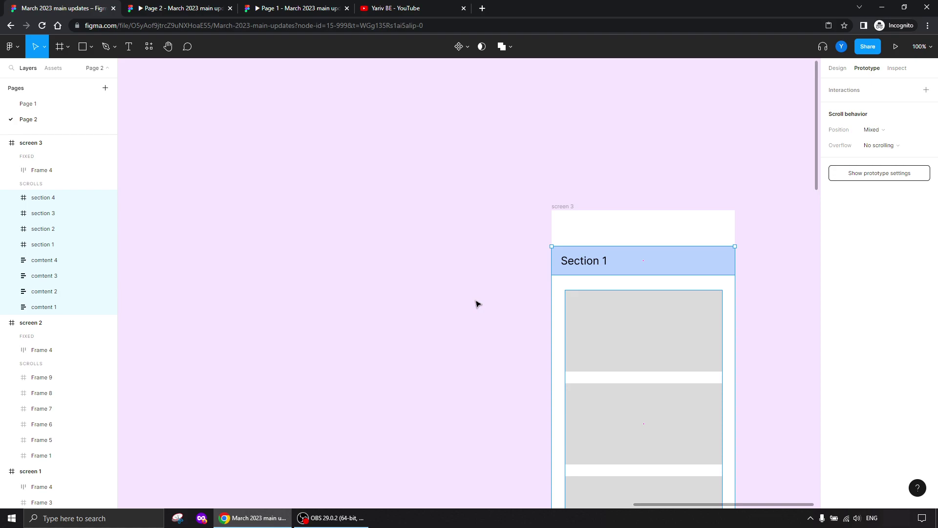
# Draw a frame about 306 × 41 in the empty space above the Section 1 header in screen 3
pyautogui.moveTo(482, 283); pyautogui.dragTo(290, 255)
pyautogui.click(59, 47)
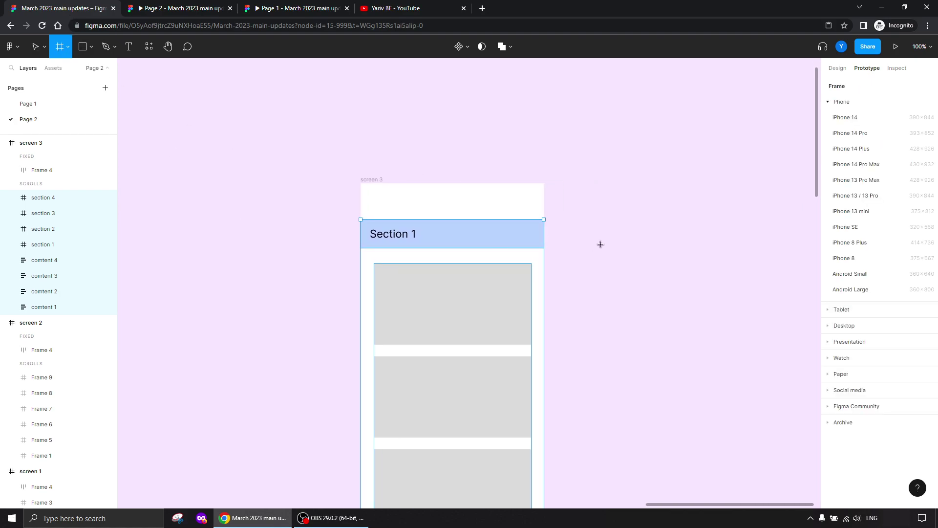
pyautogui.moveTo(529, 193); pyautogui.dragTo(380, 213)
# Fill the new frame with light pink FFD1D1 and round its corners with a radius of 31
pyautogui.click(838, 69)
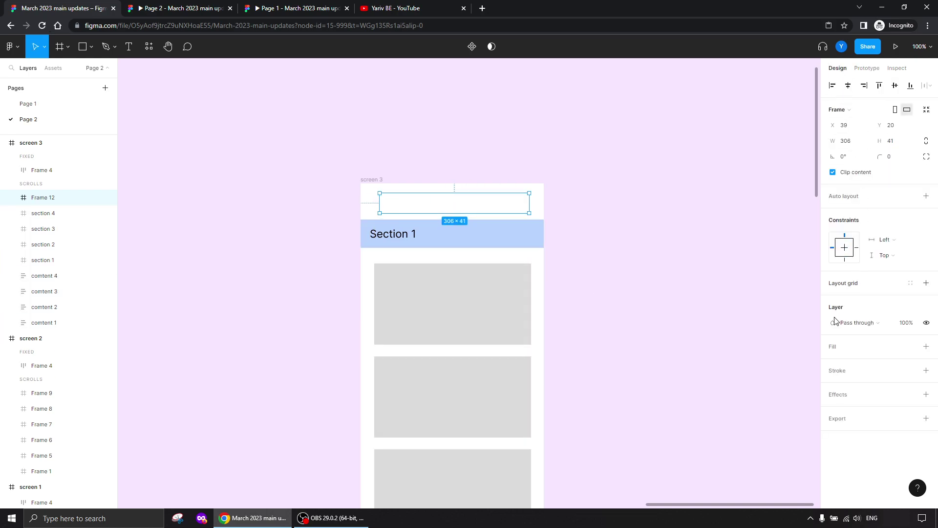
pyautogui.click(837, 348)
pyautogui.click(833, 365)
pyautogui.moveTo(729, 275); pyautogui.dragTo(725, 248)
pyautogui.moveTo(884, 159); pyautogui.dragTo(886, 158)
pyautogui.press('Up')
pyautogui.click(890, 159)
pyautogui.write('16')
pyautogui.press('Return')
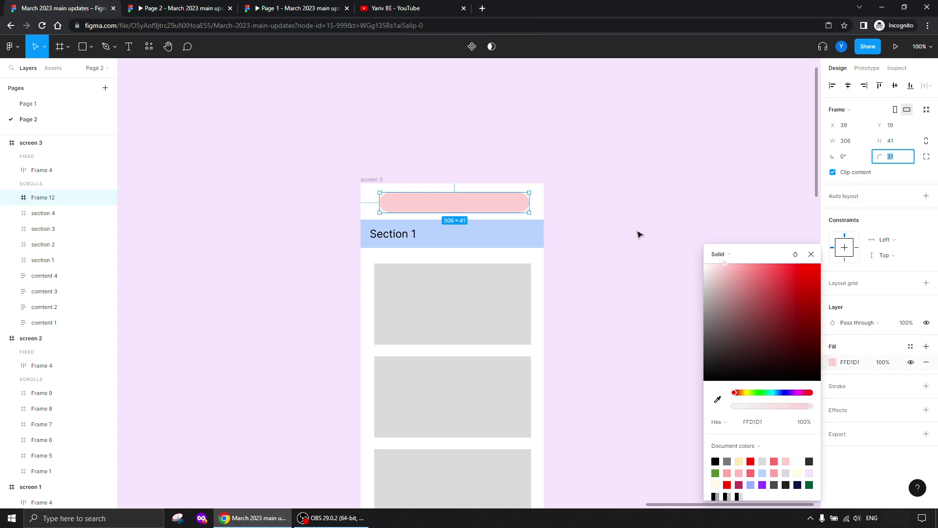
pyautogui.click(559, 234)
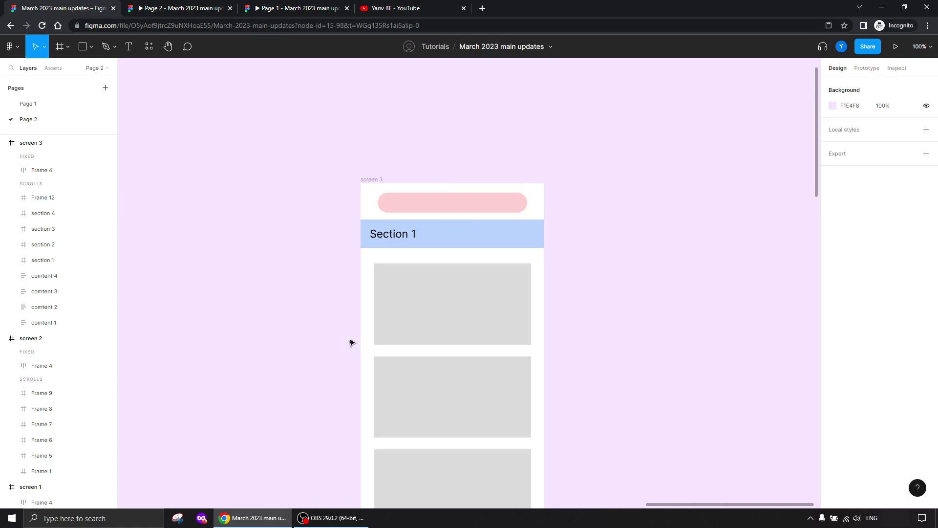
# Wrap all four section headers and content groups of screen 3 in one frame with Frame selection
pyautogui.scroll(-3, 307, 361)
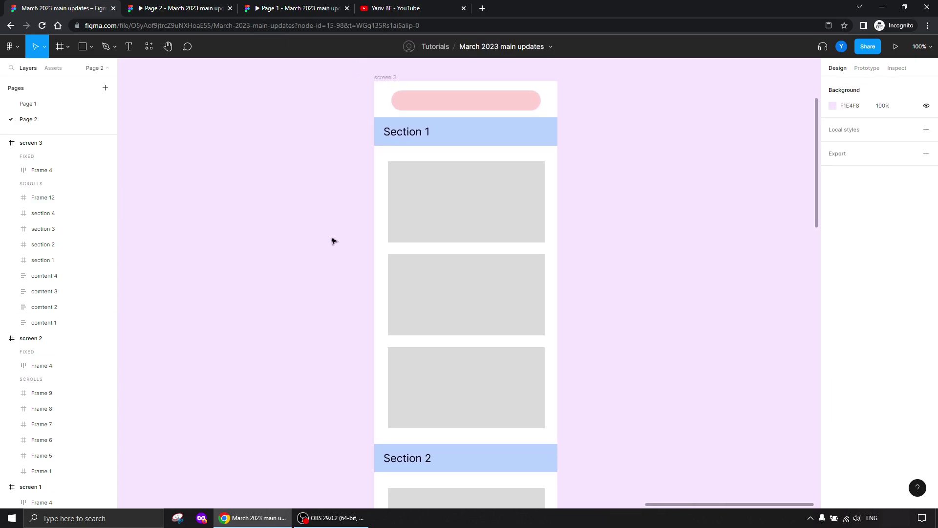
pyautogui.moveTo(565, 138); pyautogui.dragTo(376, 334)
pyautogui.scroll(5, 341, 437)
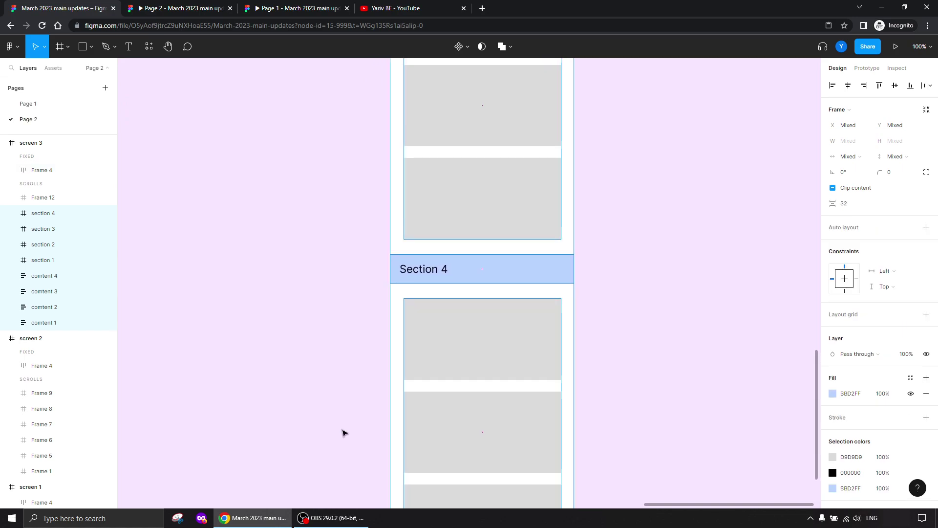
pyautogui.rightClick(443, 215)
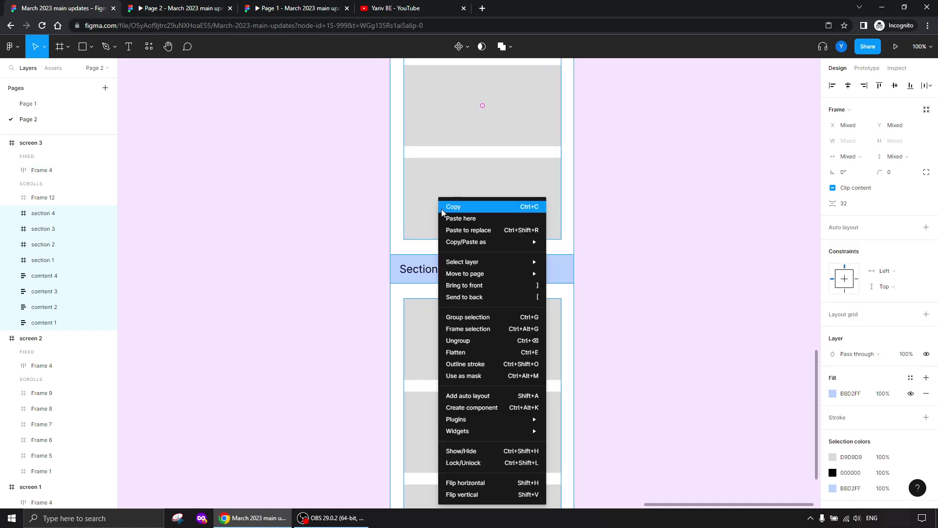
pyautogui.click(466, 331)
# Set the height of screen 3 to 812
pyautogui.scroll(4, 341, 208)
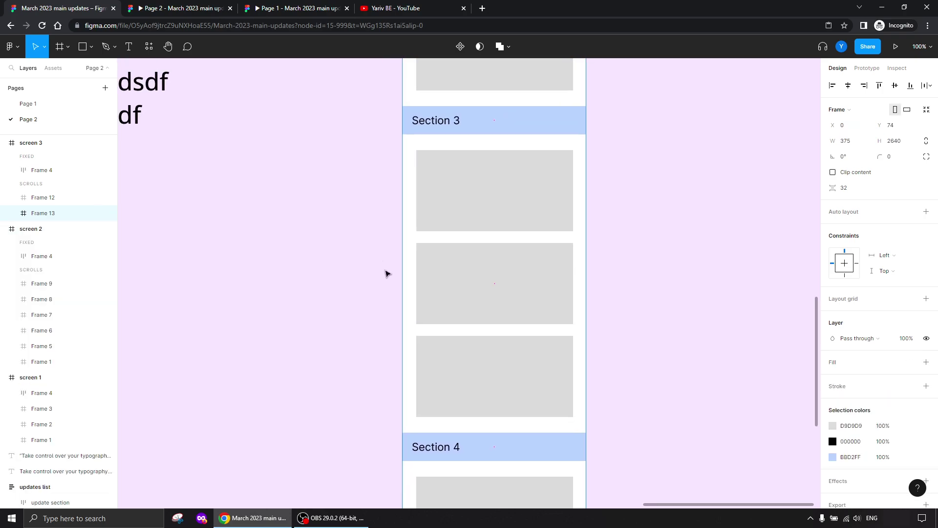
pyautogui.press('-')
pyautogui.moveTo(365, 183); pyautogui.dragTo(389, 316)
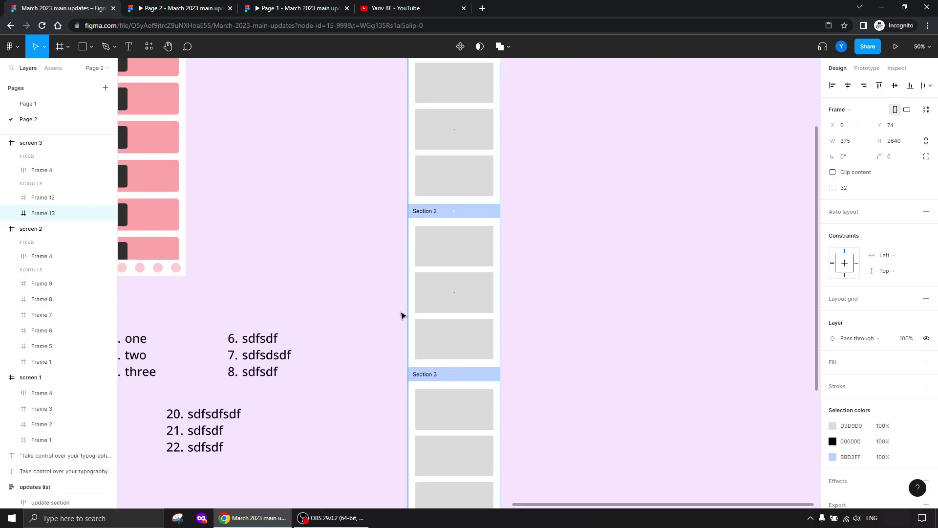
pyautogui.moveTo(372, 176); pyautogui.dragTo(394, 248)
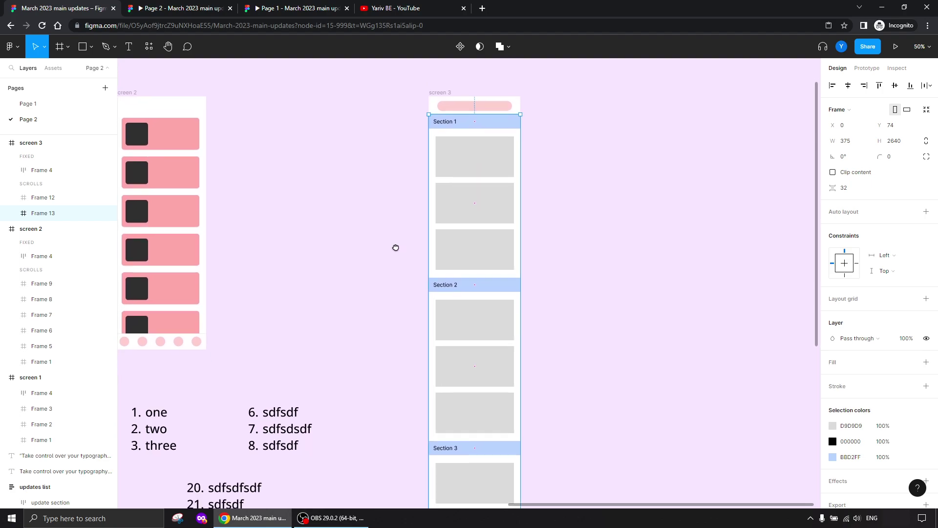
pyautogui.click(439, 98)
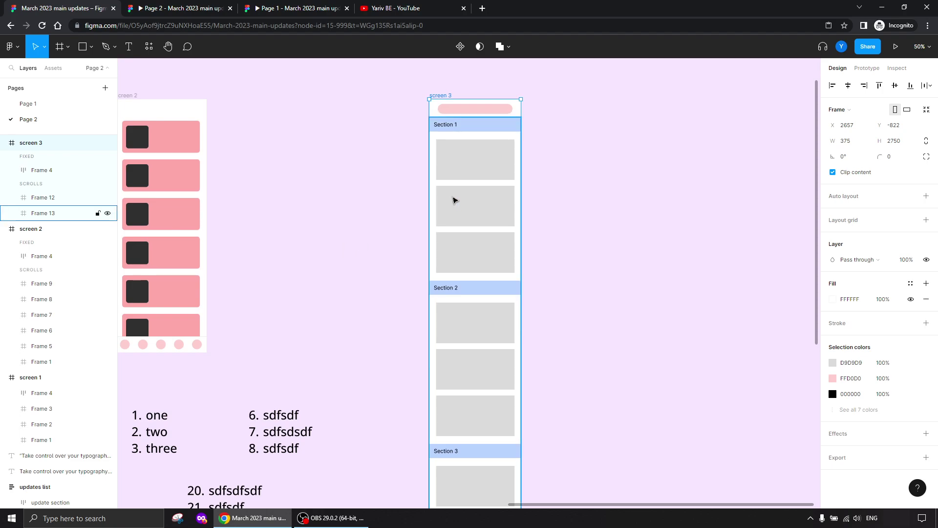
pyautogui.click(903, 142)
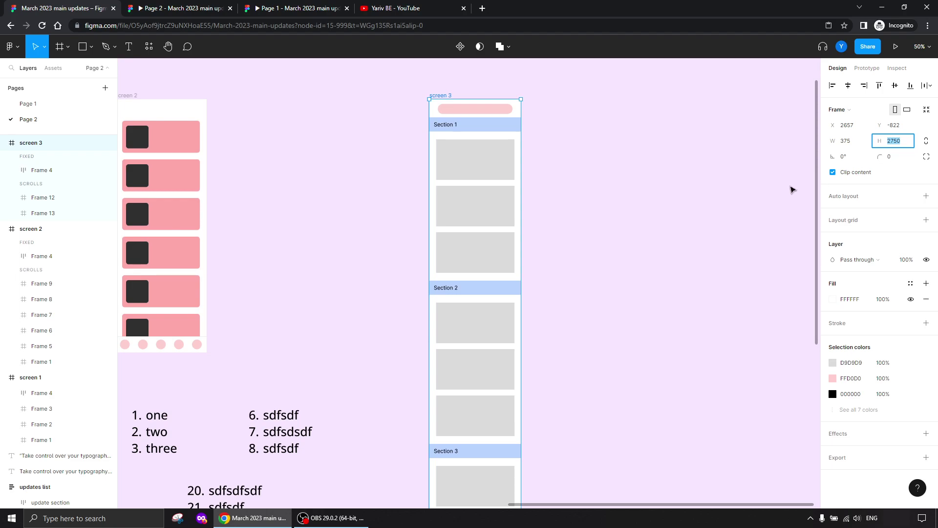
pyautogui.press('Return')
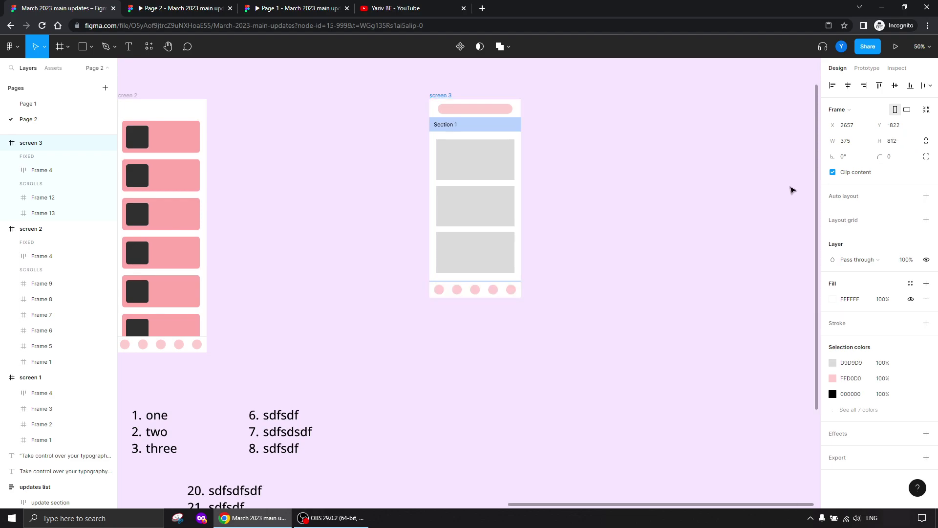
# Shorten the frame holding the sections to a height of about 668, ending at the circle navigation bar
pyautogui.click(476, 175)
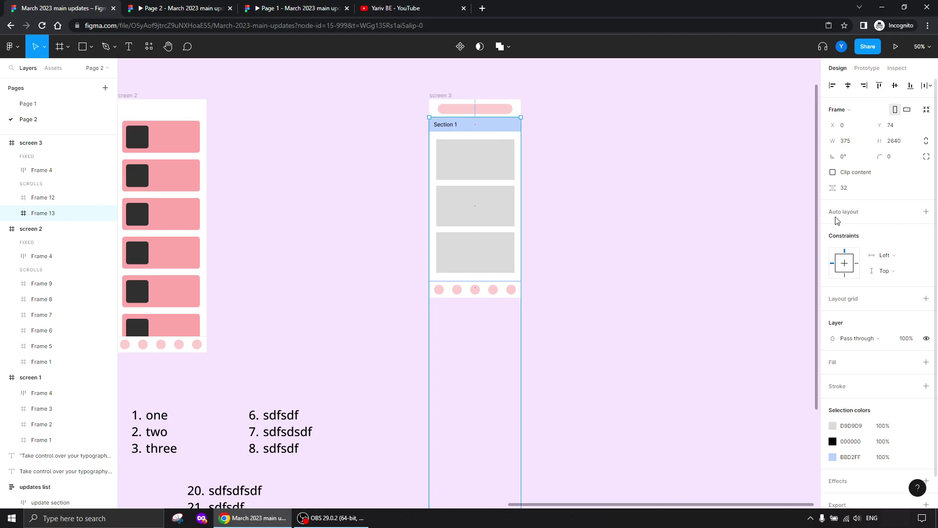
pyautogui.moveTo(314, 469); pyautogui.dragTo(270, 90)
pyautogui.moveTo(408, 409); pyautogui.dragTo(407, 258)
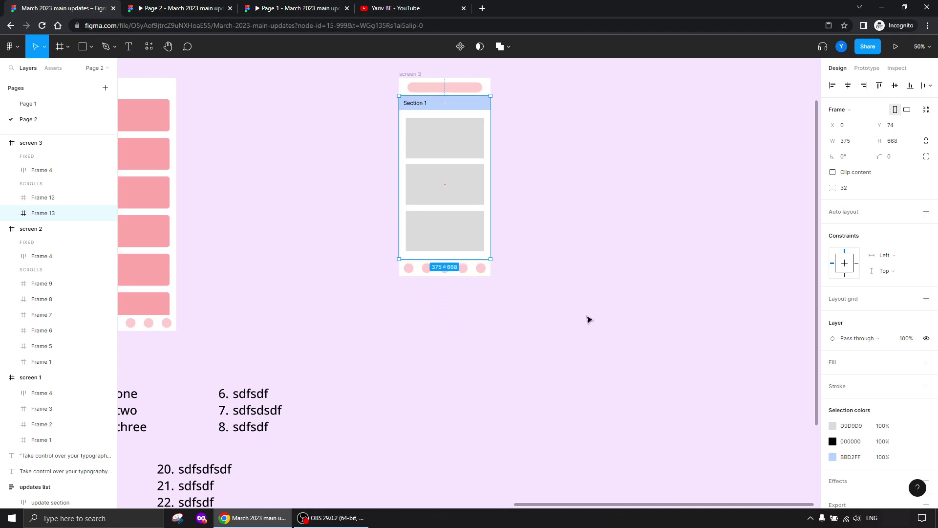
# Set the overflow scrolling of the frame holding the sections to Vertical
pyautogui.scroll(3, 580, 256)
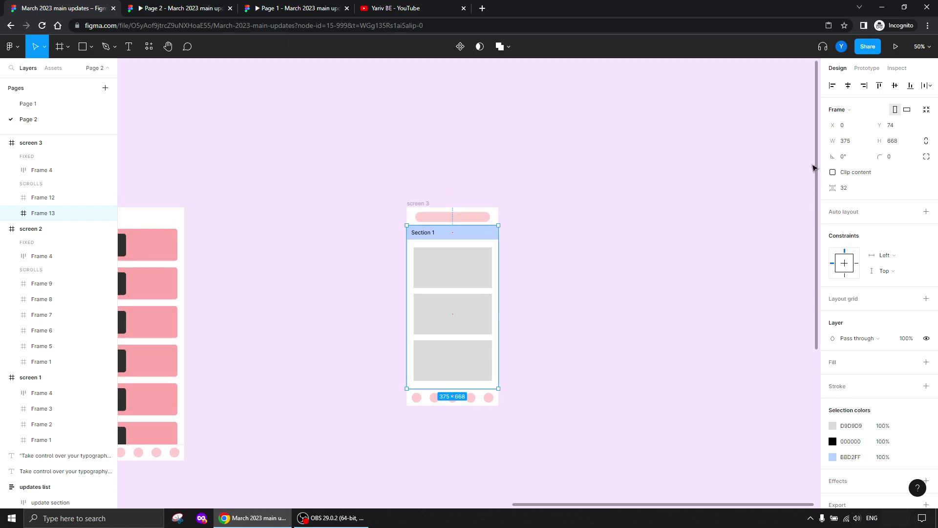
pyautogui.click(867, 69)
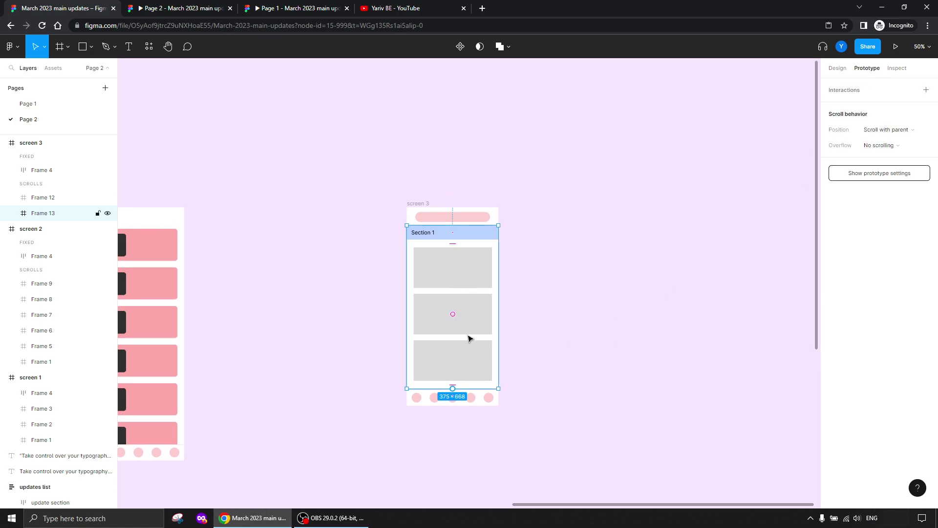
pyautogui.click(878, 145)
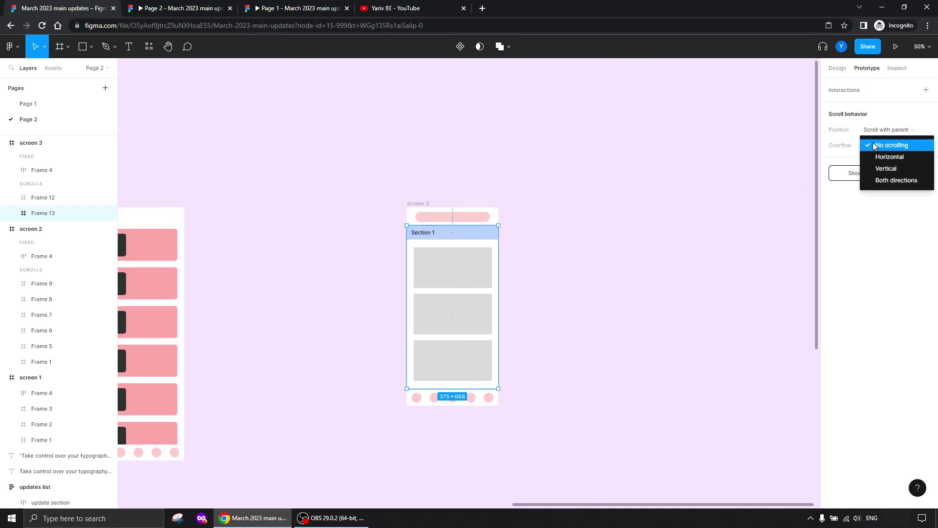
pyautogui.click(876, 169)
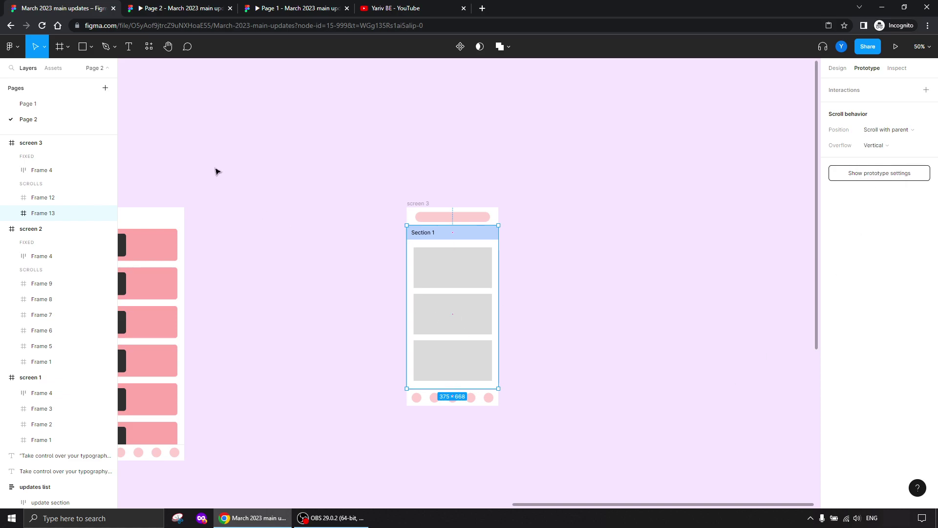
# Scroll the section content in the running prototype to test the nested scrolling frame, and return to the design file
pyautogui.click(171, 11)
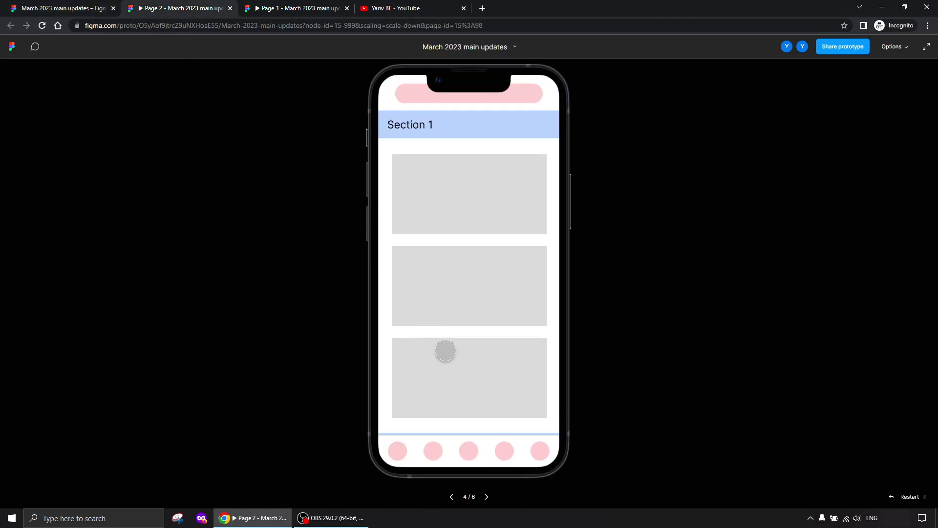
pyautogui.moveTo(464, 379); pyautogui.dragTo(454, 277)
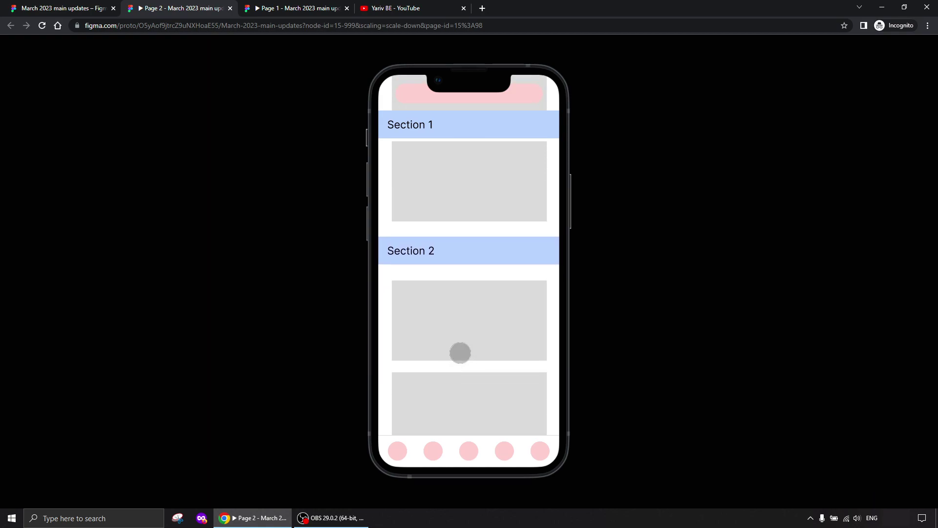
pyautogui.click(83, 8)
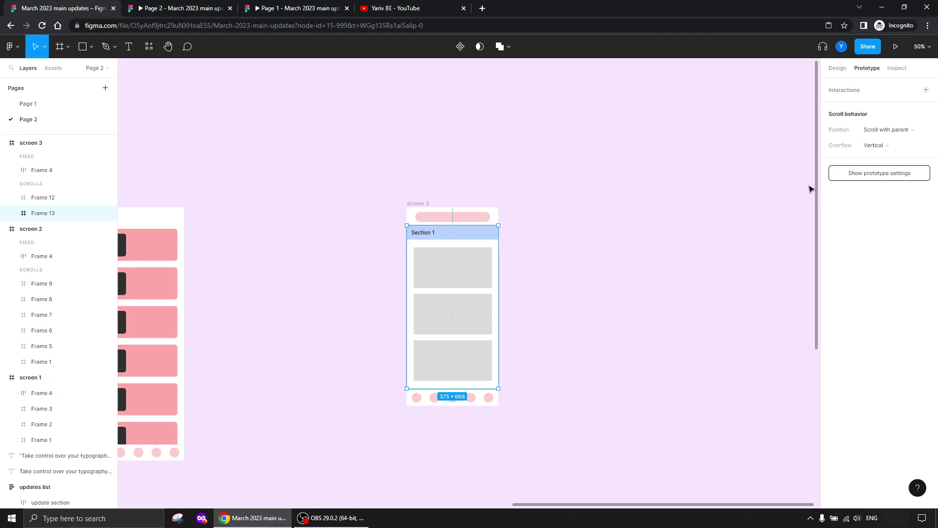
# Turn on Clip content for the frame holding the sections and scroll it down and back up in the running prototype
pyautogui.click(830, 69)
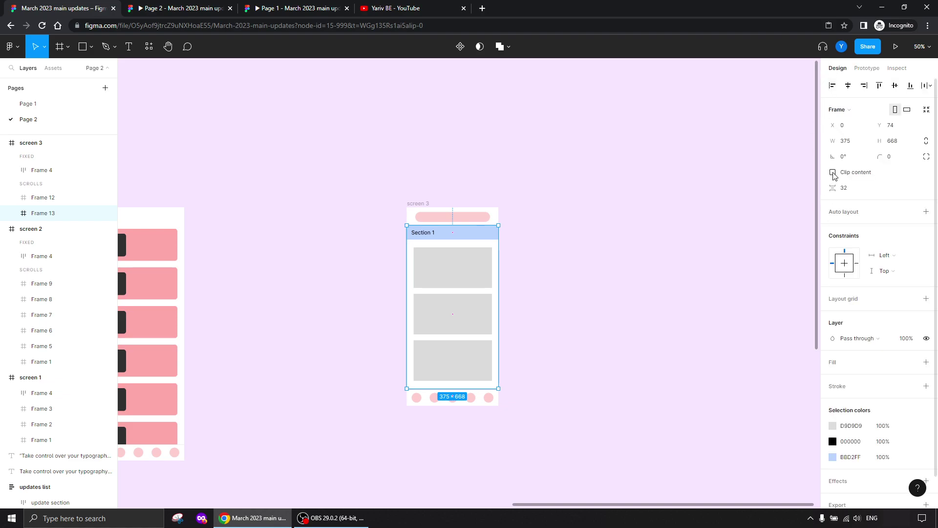
pyautogui.click(190, 10)
pyautogui.moveTo(473, 361); pyautogui.dragTo(454, 195)
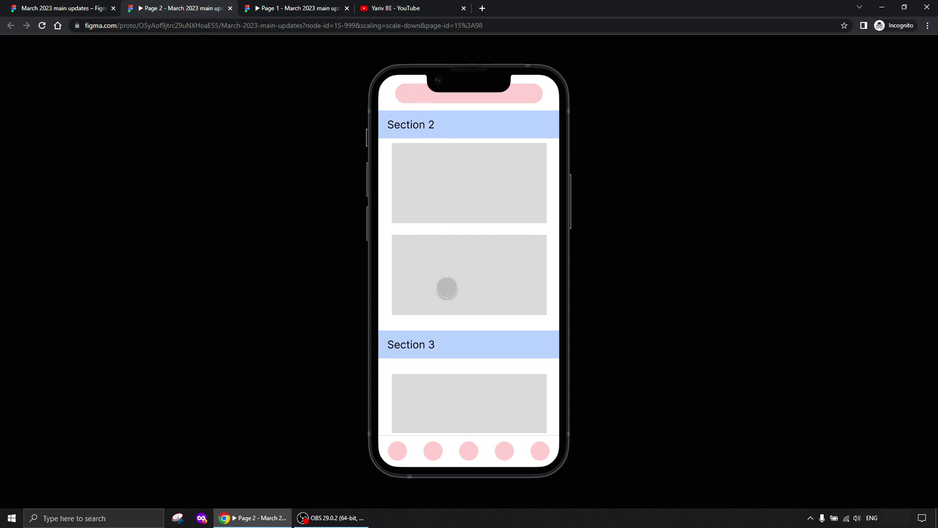
pyautogui.moveTo(477, 408); pyautogui.dragTo(462, 174)
pyautogui.moveTo(460, 296); pyautogui.dragTo(468, 326)
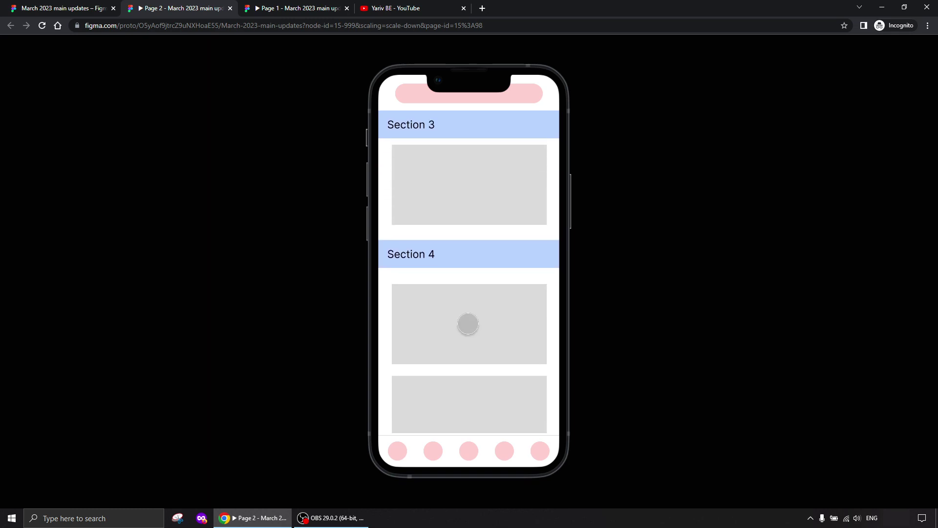
pyautogui.moveTo(446, 210); pyautogui.dragTo(461, 319)
pyautogui.moveTo(451, 205); pyautogui.dragTo(462, 386)
pyautogui.moveTo(461, 285); pyautogui.dragTo(463, 264)
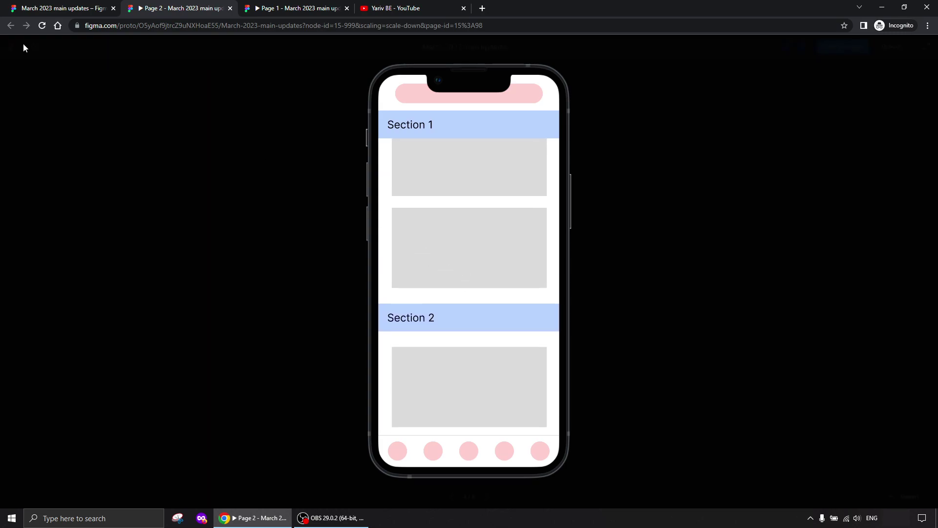
# Return to the design file and turn on the checked property of the stars icon beside "Keep important things up top"
pyautogui.click(43, 8)
pyautogui.moveTo(313, 365); pyautogui.dragTo(640, 290)
pyautogui.moveTo(272, 369); pyautogui.dragTo(671, 347)
pyautogui.moveTo(352, 457); pyautogui.dragTo(400, 298)
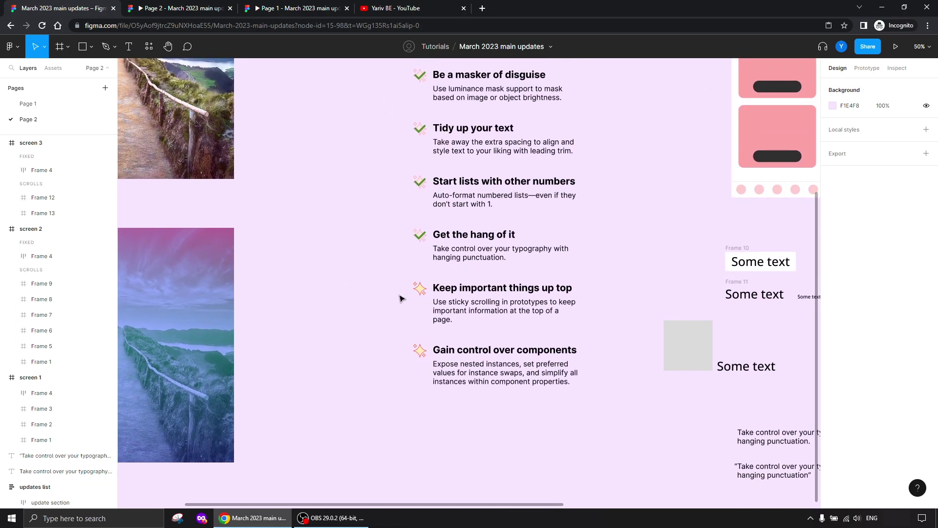
pyautogui.doubleClick(420, 288)
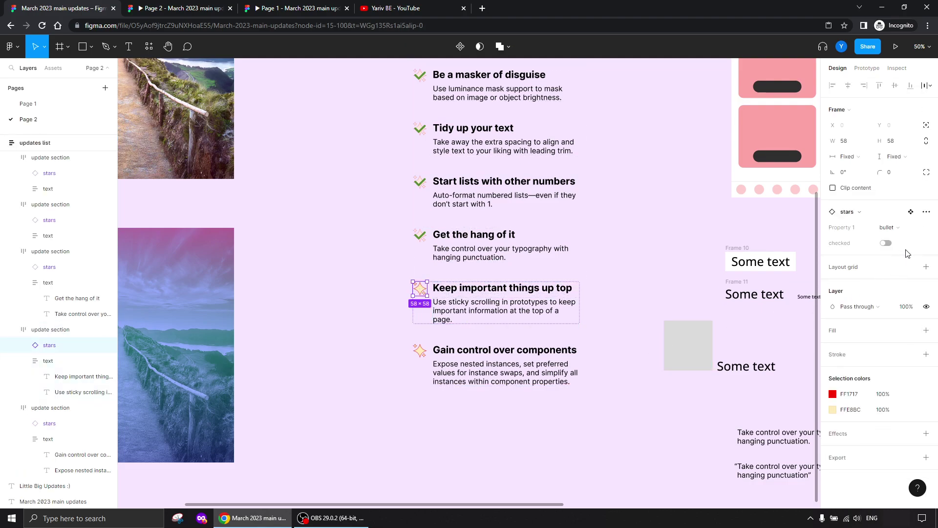
pyautogui.click(888, 243)
# Select the first card on screen 1 and compare its design constraints with its prototype scroll behavior settings
pyautogui.moveTo(670, 180); pyautogui.dragTo(411, 369)
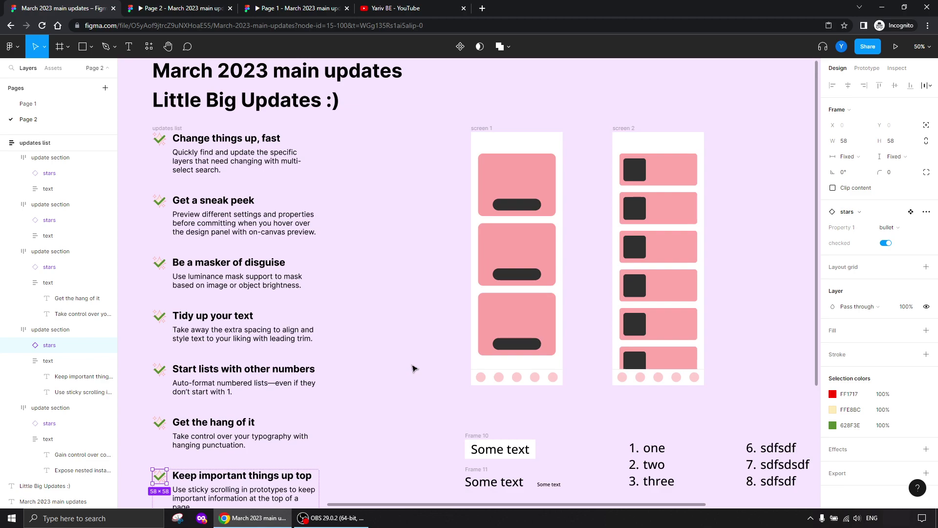
pyautogui.click(544, 174)
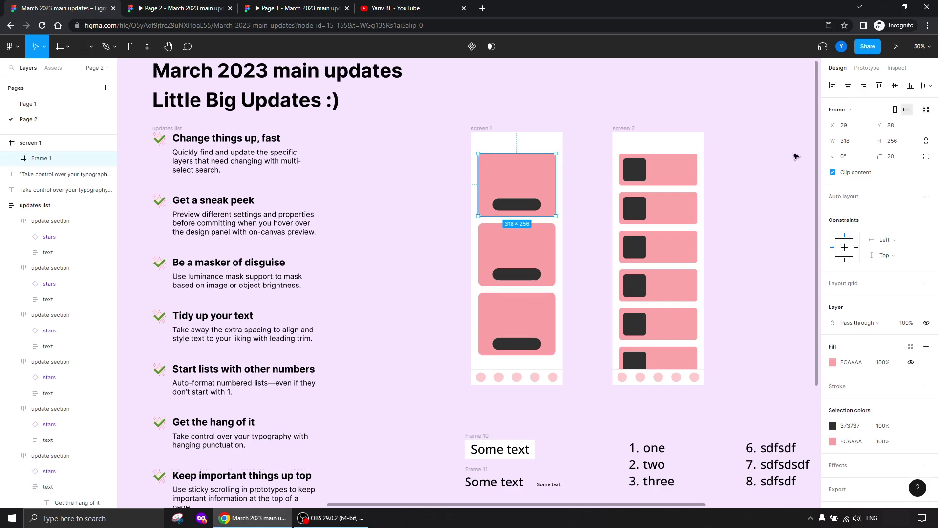
pyautogui.click(869, 69)
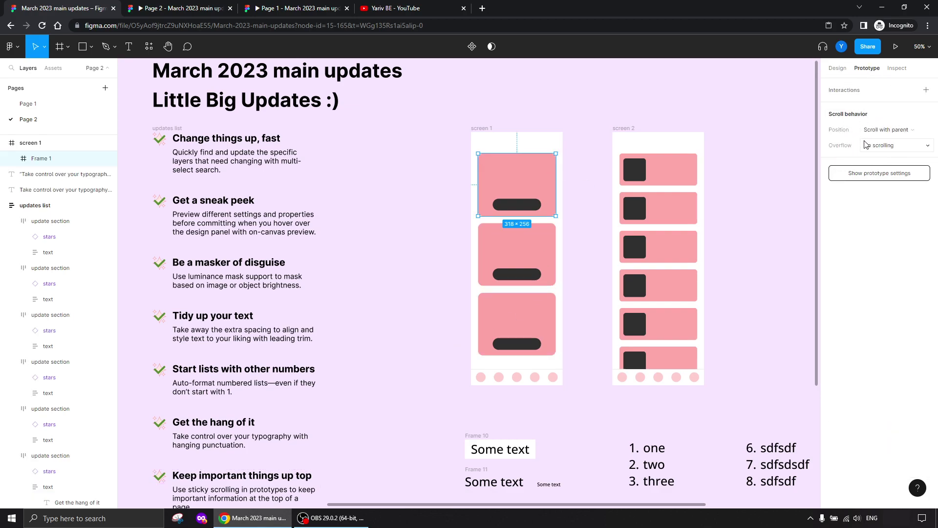
pyautogui.click(838, 69)
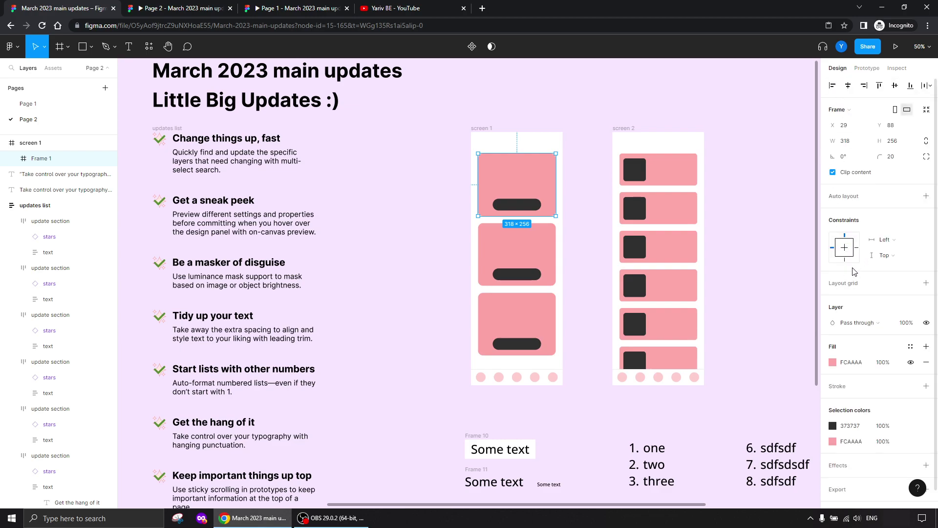
pyautogui.click(866, 69)
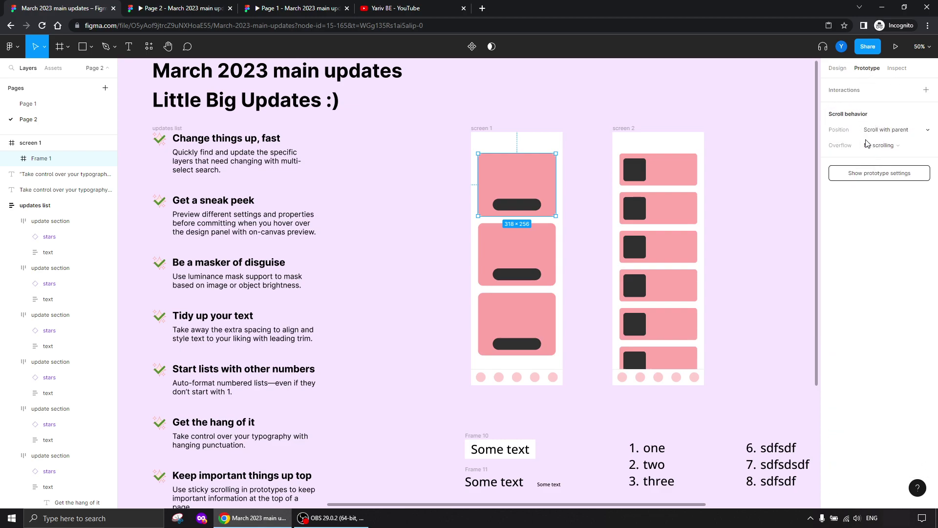
pyautogui.click(763, 190)
# Review the "Gain control over components" item and find the Sep - Oct 2022 Components Updates video on the YouTube channel
pyautogui.scroll(-5, 371, 361)
pyautogui.hscroll(-4, 372, 362)
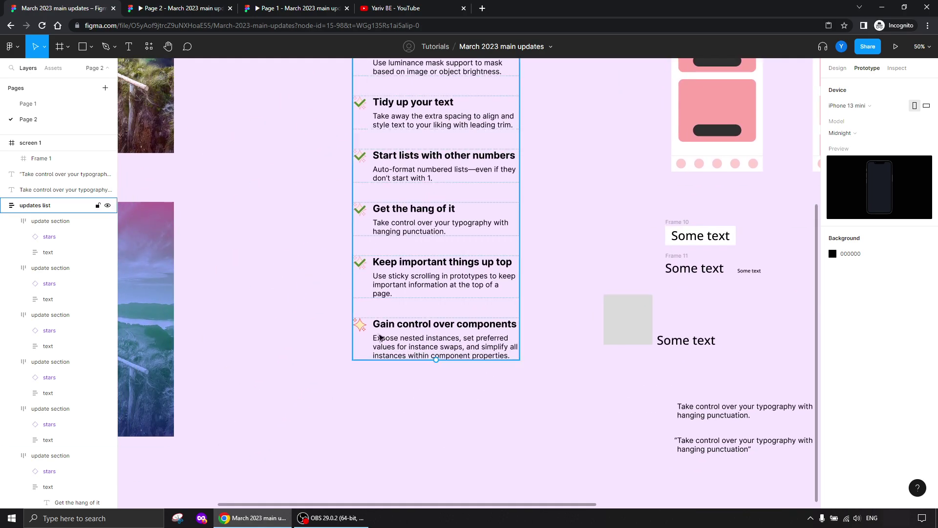
pyautogui.scroll(-3, 404, 314)
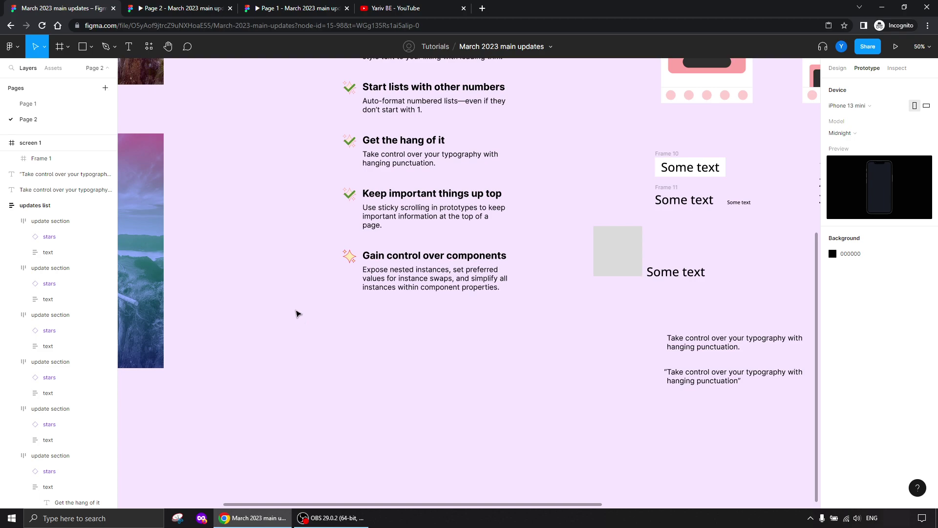
pyautogui.moveTo(317, 278); pyautogui.dragTo(364, 296)
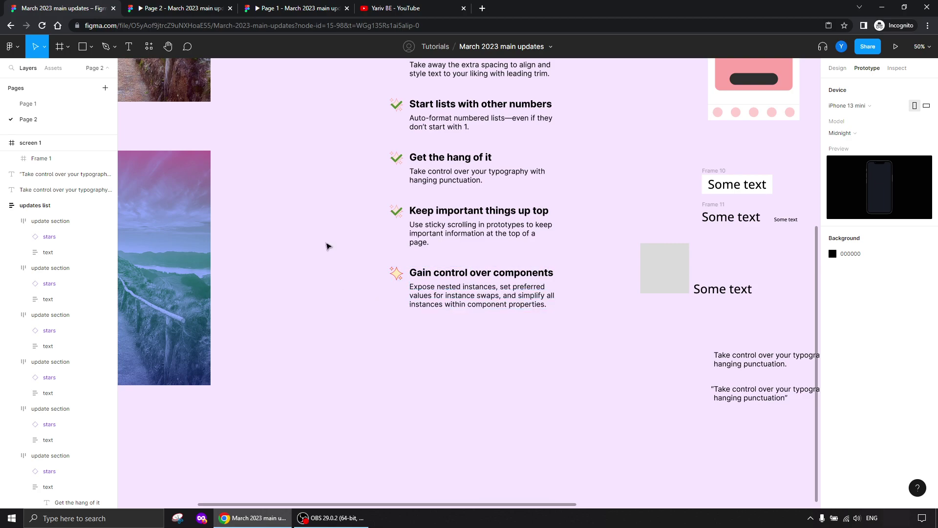
pyautogui.click(397, 8)
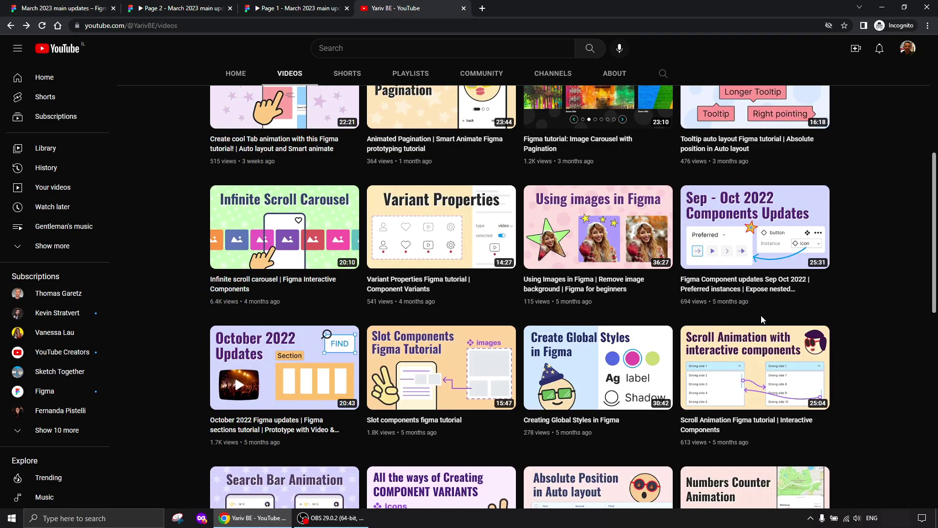
pyautogui.moveTo(690, 288)
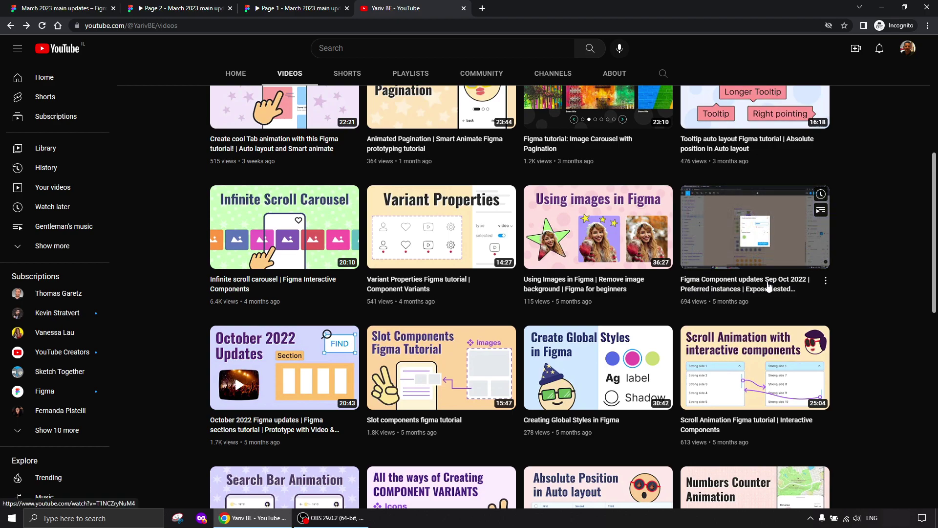
pyautogui.click(186, 7)
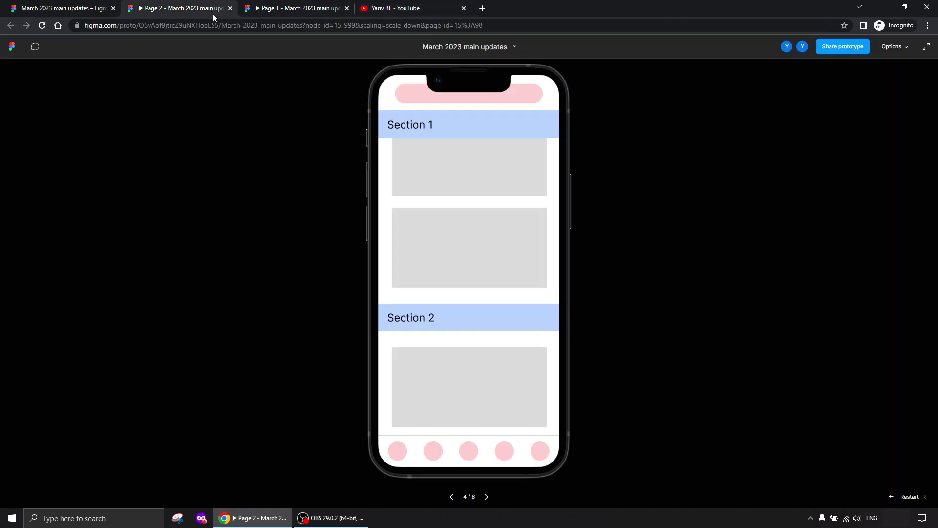
pyautogui.click(103, 7)
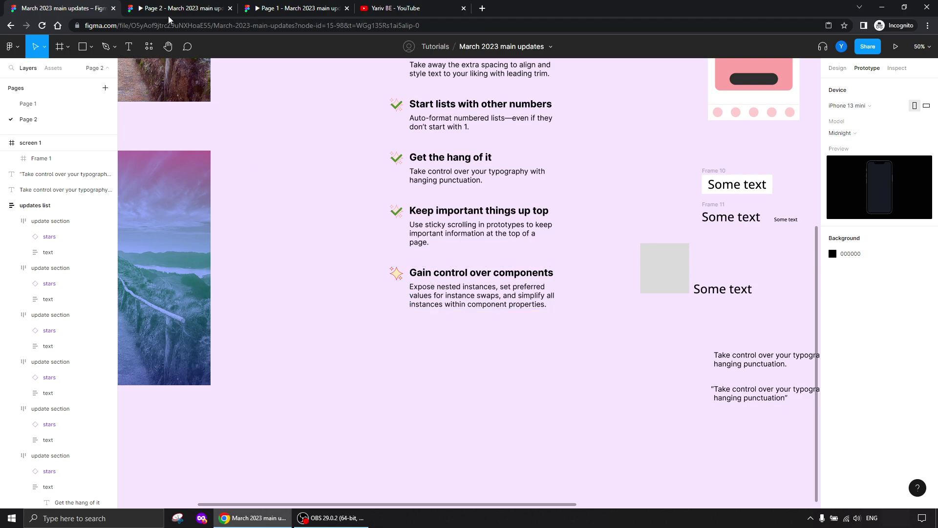
pyautogui.click(186, 9)
pyautogui.click(391, 9)
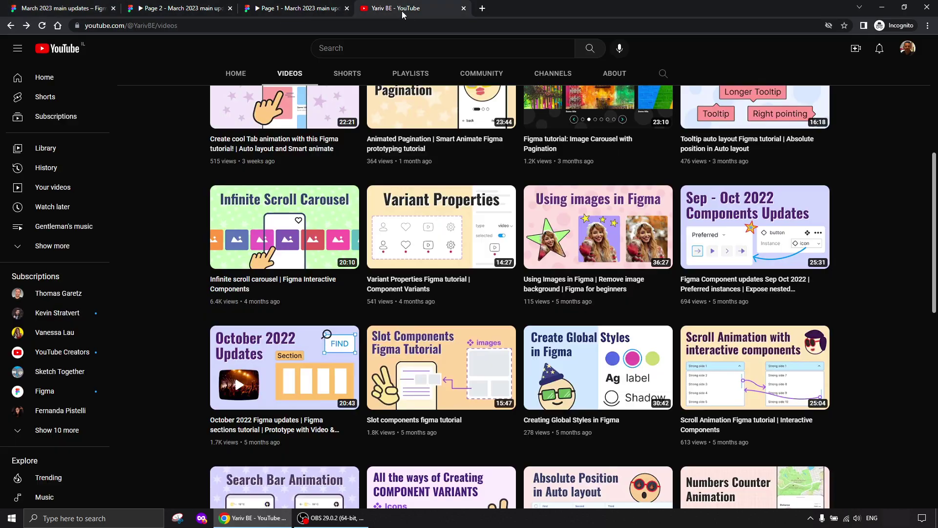
pyautogui.moveTo(702, 211)
pyautogui.moveTo(770, 282)
# Return to the design file and place a copy of the "Gain control over components" section below the updates list, at about X -502, Y 1214
pyautogui.click(59, 15)
pyautogui.moveTo(360, 211); pyautogui.dragTo(405, 308)
pyautogui.moveTo(388, 167); pyautogui.dragTo(438, 365)
pyautogui.moveTo(386, 169); pyautogui.dragTo(419, 301)
pyautogui.click(551, 303)
pyautogui.moveTo(551, 303); pyautogui.dragTo(554, 402)
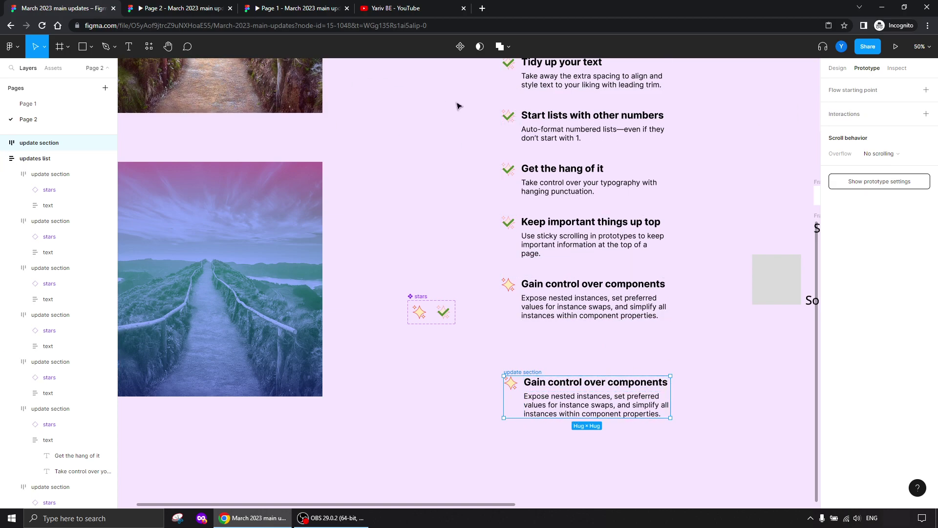
# Turn the copied update section into a component and place an instance of it directly below, at about Y 1570
pyautogui.click(460, 46)
pyautogui.moveTo(458, 407); pyautogui.dragTo(422, 242)
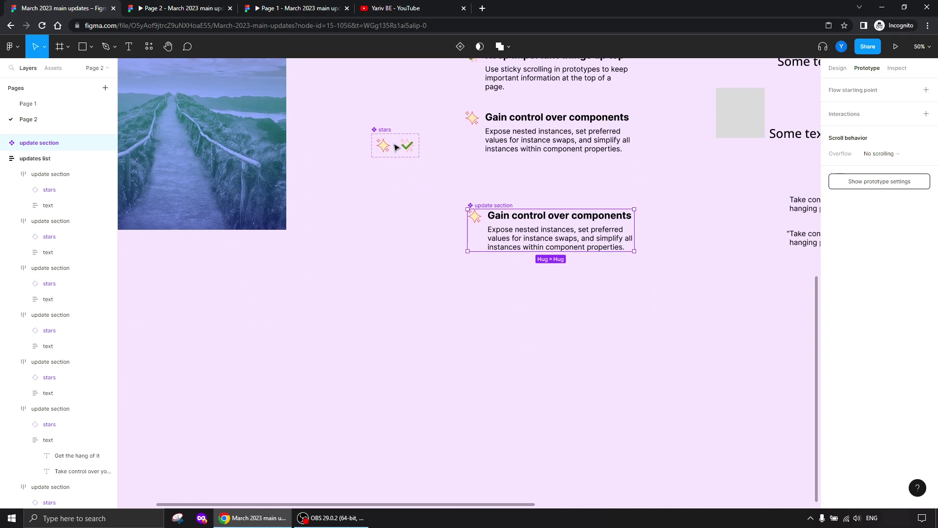
pyautogui.click(475, 218)
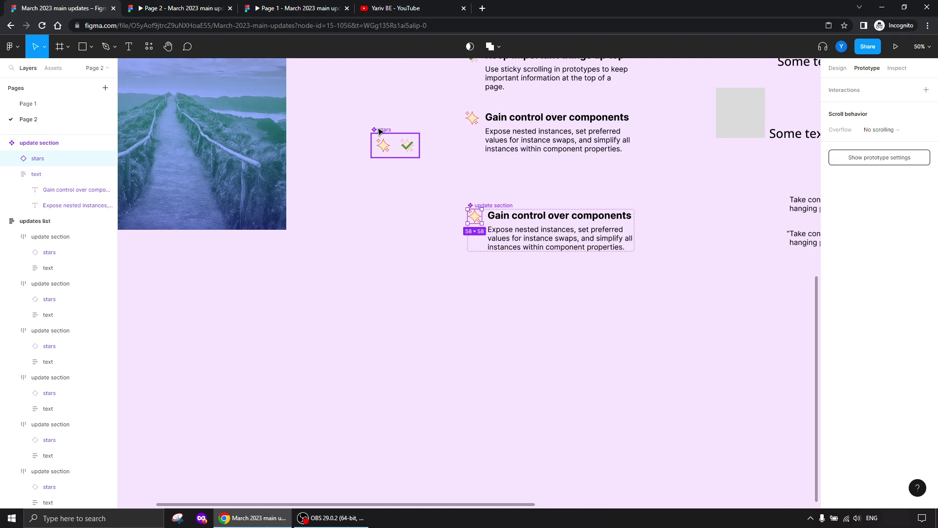
pyautogui.click(397, 212)
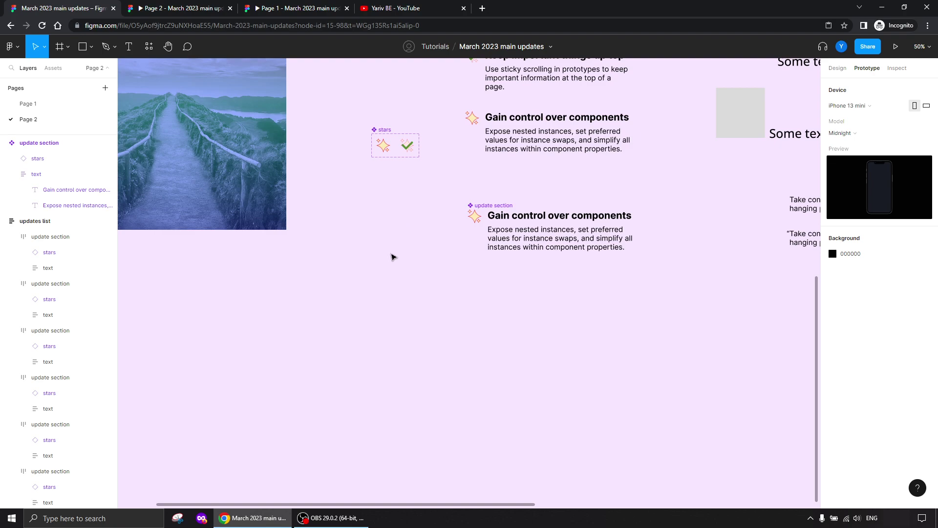
pyautogui.click(498, 205)
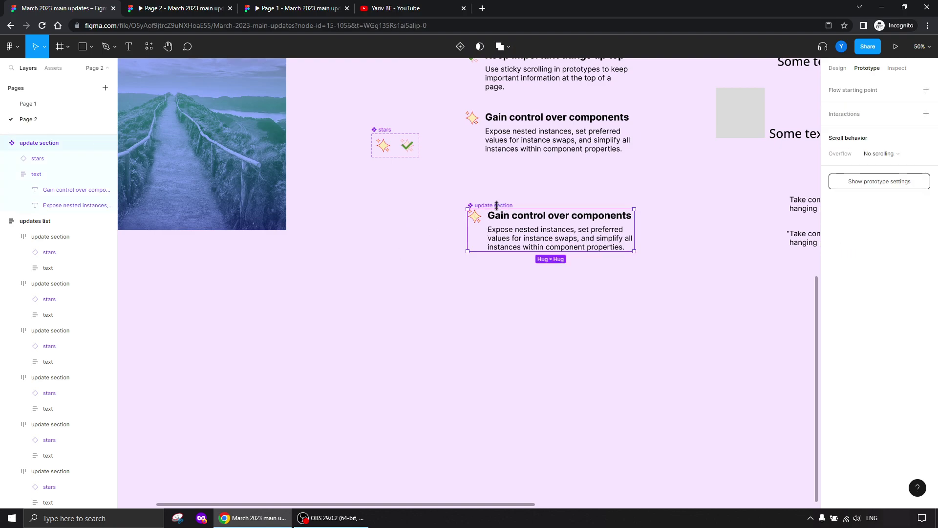
pyautogui.moveTo(495, 208); pyautogui.dragTo(490, 296)
pyautogui.press('Escape')
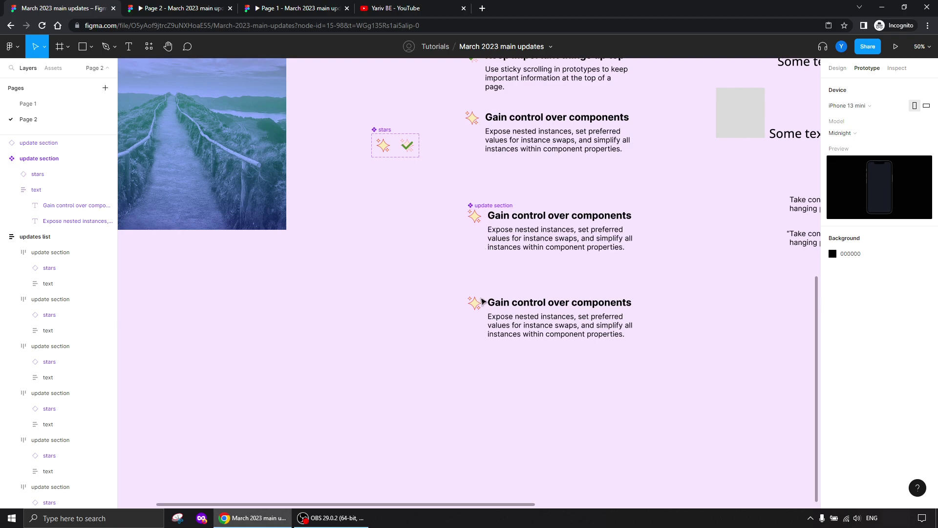
# Turn the checked property of the stars icon nested in the update section instance on and back off
pyautogui.click(504, 312)
pyautogui.click(837, 69)
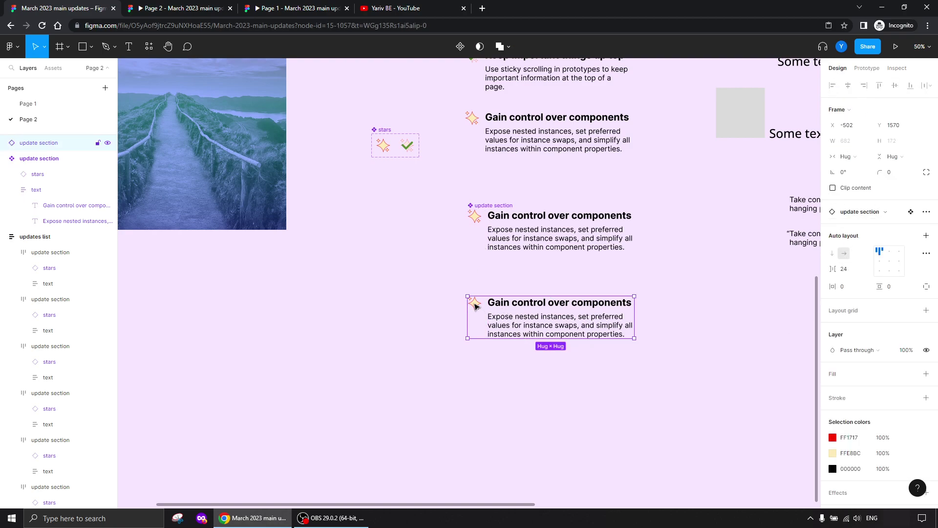
pyautogui.click(475, 306)
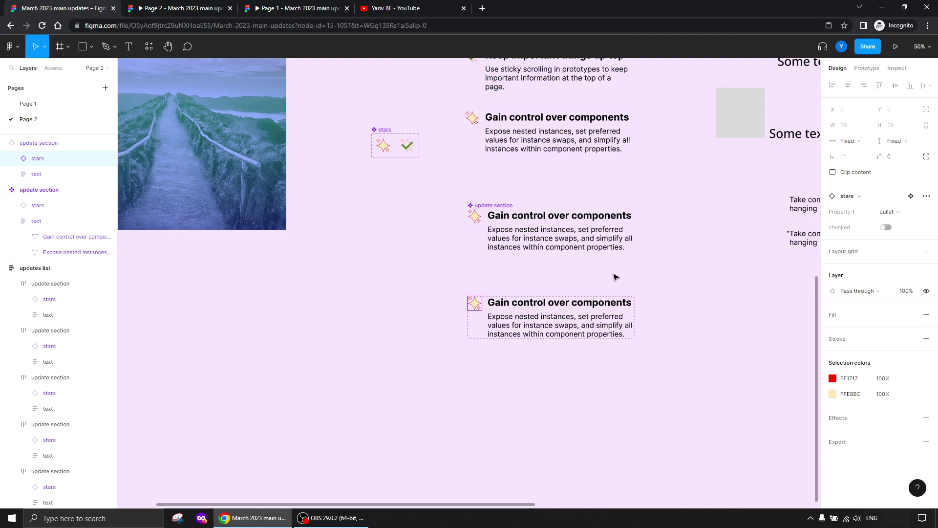
pyautogui.click(885, 227)
pyautogui.click(886, 228)
pyautogui.click(362, 329)
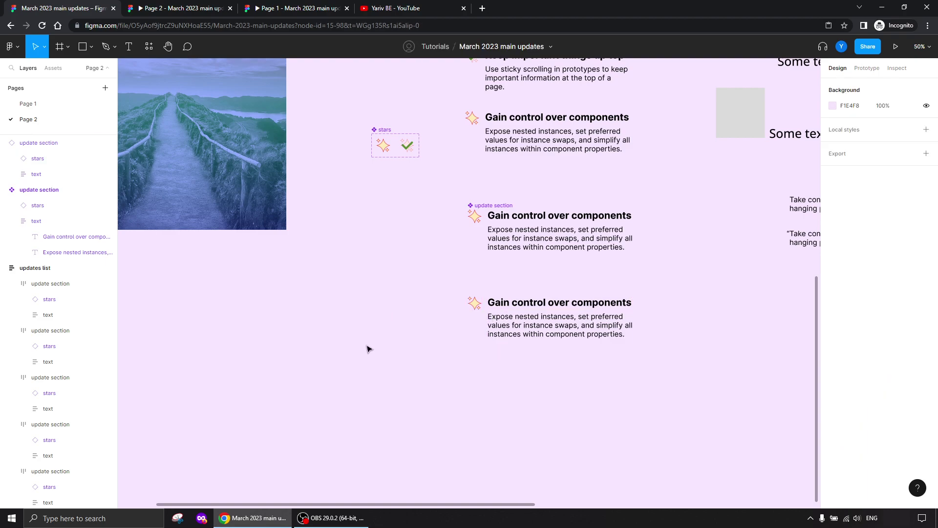
# Expose the nested stars instance's properties on the update section main component and check them on its instance
pyautogui.click(527, 311)
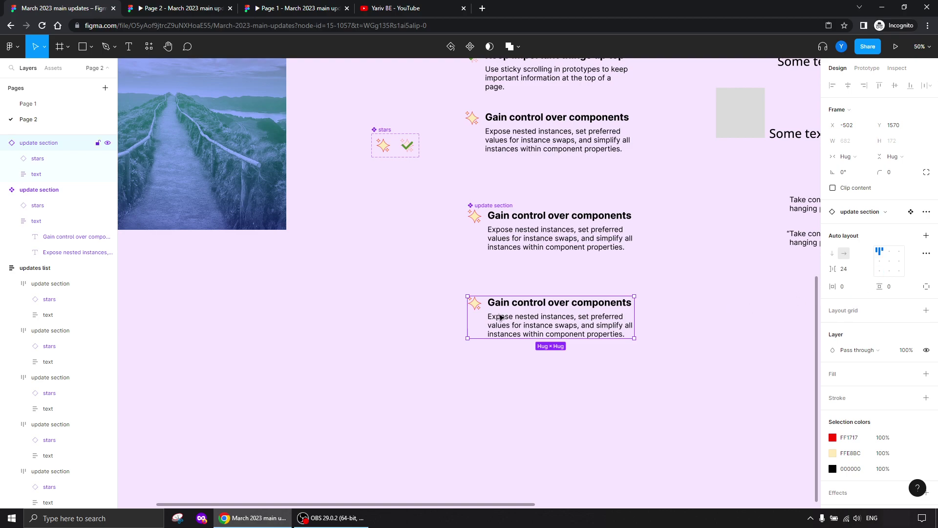
pyautogui.click(495, 206)
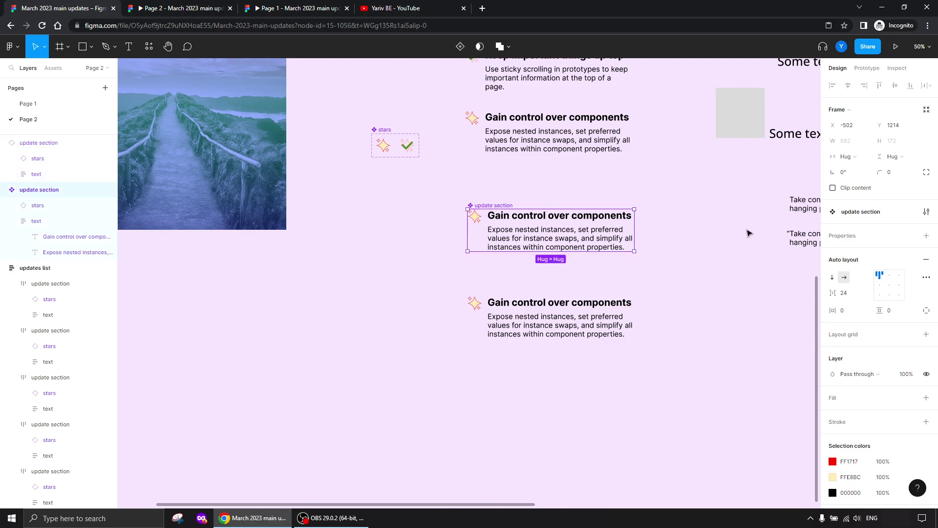
pyautogui.click(926, 237)
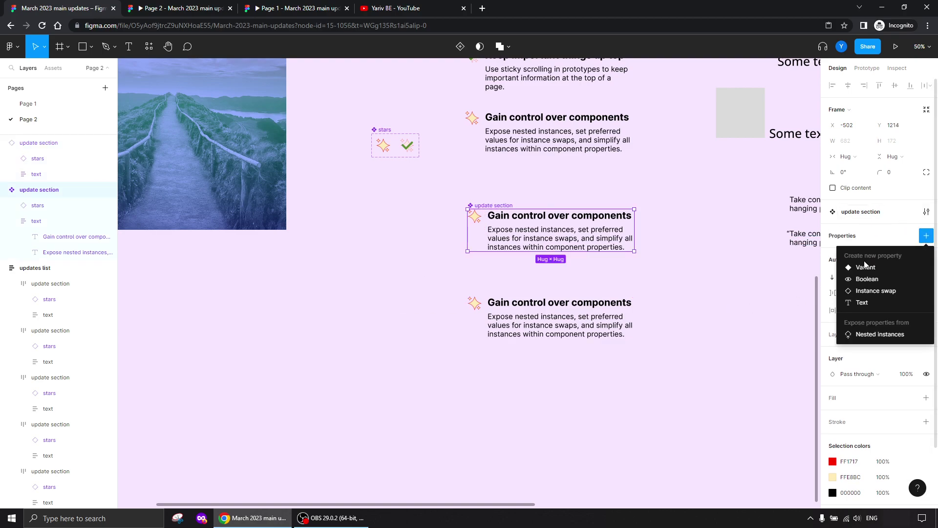
pyautogui.click(868, 336)
pyautogui.moveTo(758, 233); pyautogui.dragTo(747, 161)
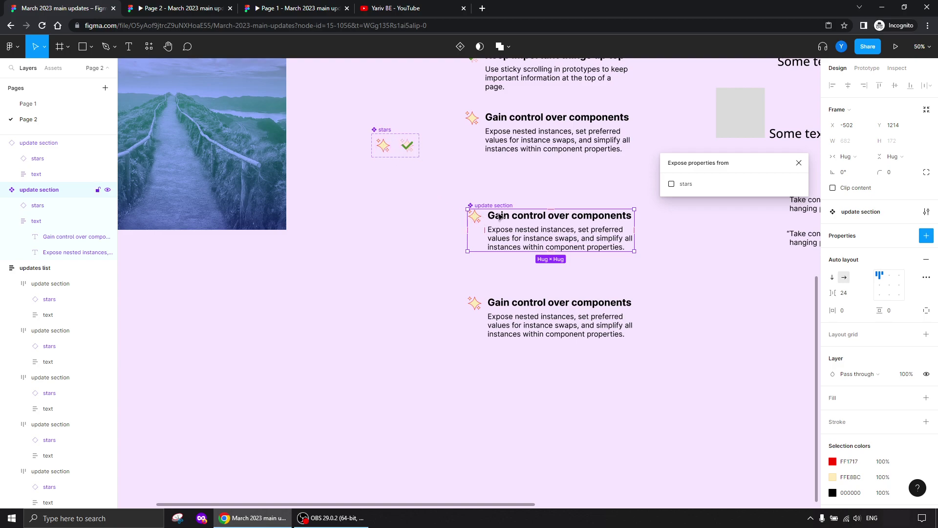
pyautogui.click(672, 184)
pyautogui.click(698, 361)
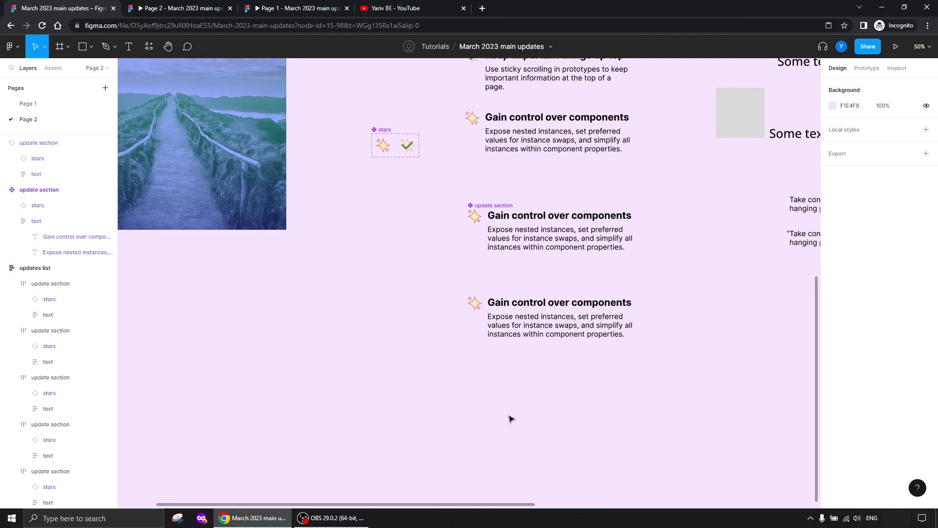
pyautogui.click(542, 308)
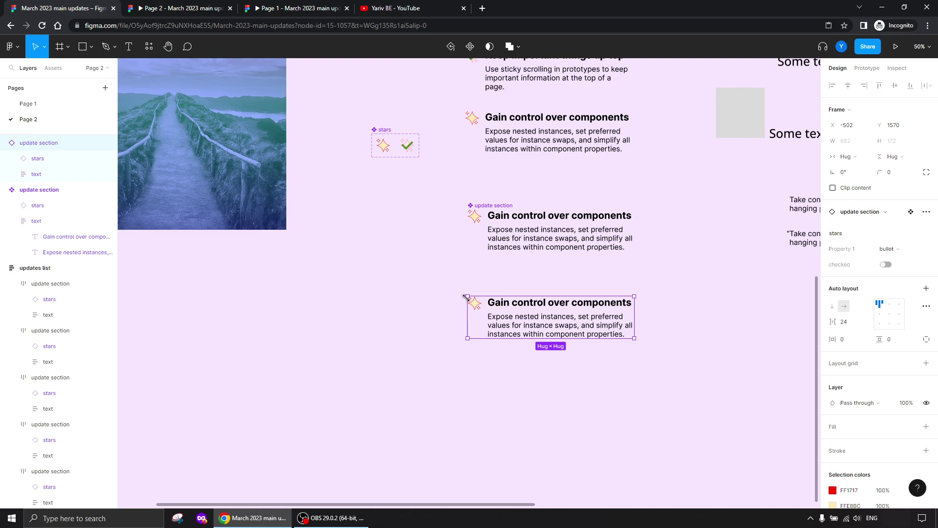
pyautogui.click(424, 323)
# Show the component updates video on the YouTube channel again and return to the design file
pyautogui.hotkey('ctrl', '4')
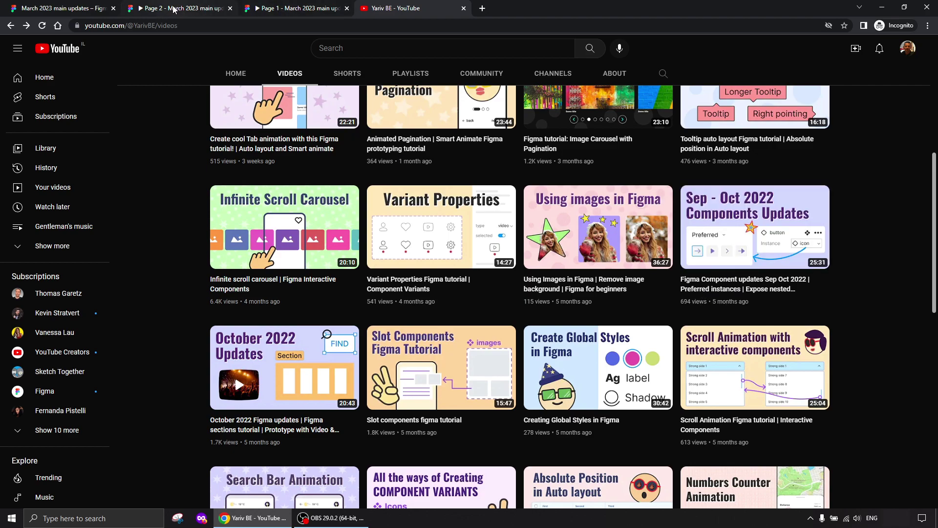
pyautogui.click(78, 9)
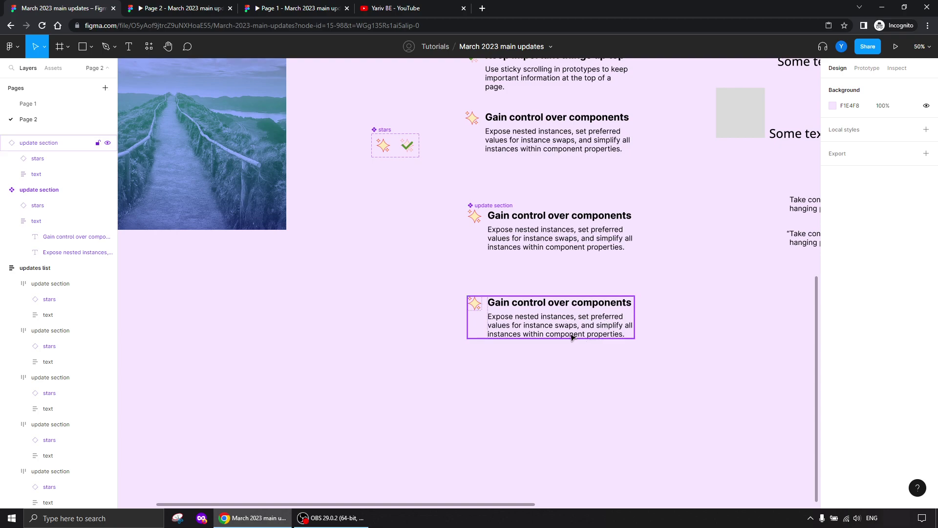
pyautogui.click(643, 327)
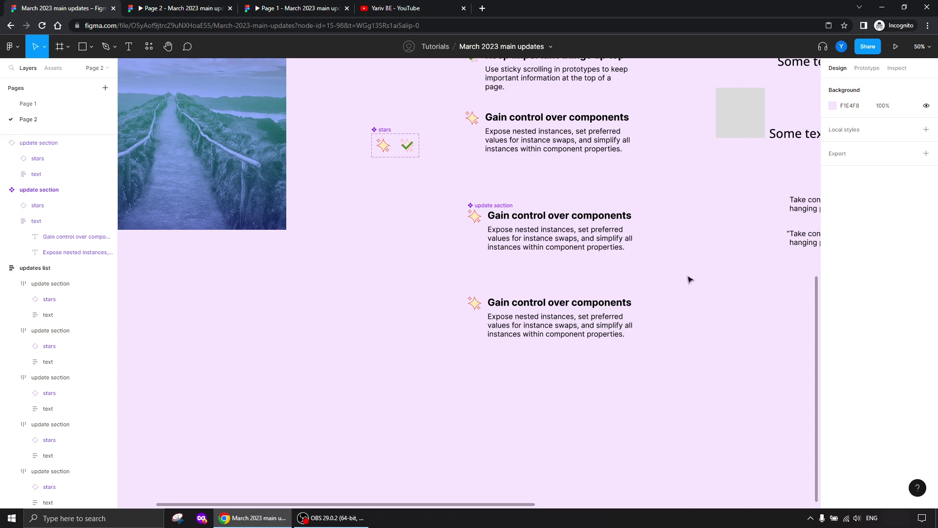
# Turn on the checked property of the stars icon beside "Gain control over components" in the updates list
pyautogui.scroll(4, 647, 297)
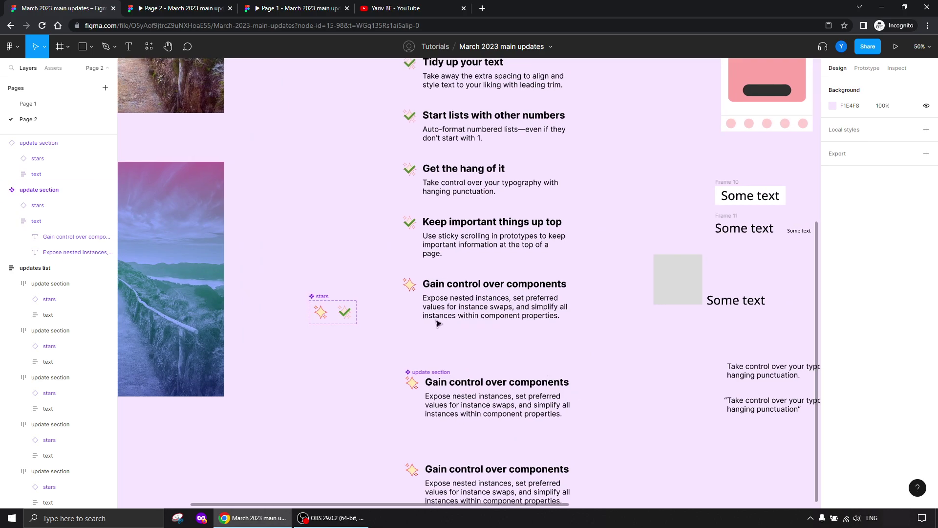
pyautogui.doubleClick(410, 286)
pyautogui.click(887, 243)
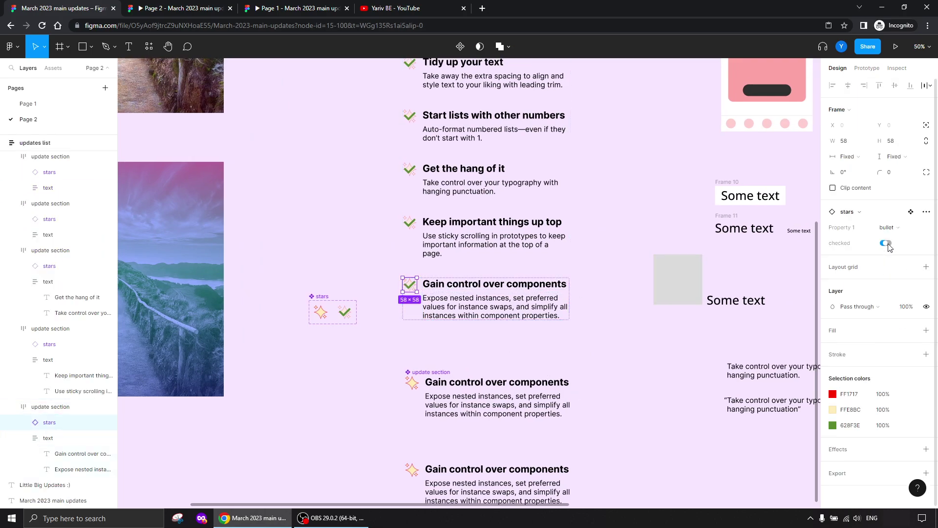
pyautogui.click(635, 332)
pyautogui.moveTo(612, 188); pyautogui.dragTo(562, 382)
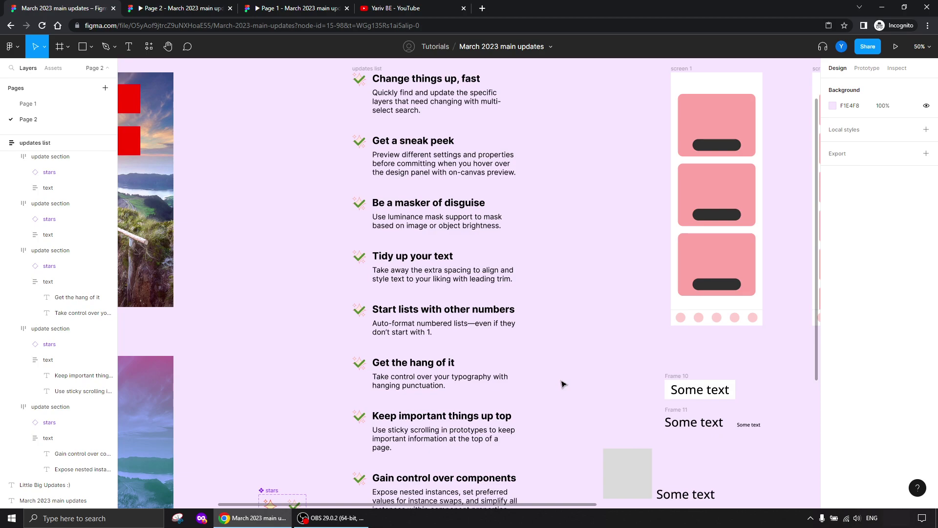
pyautogui.moveTo(287, 117); pyautogui.dragTo(288, 245)
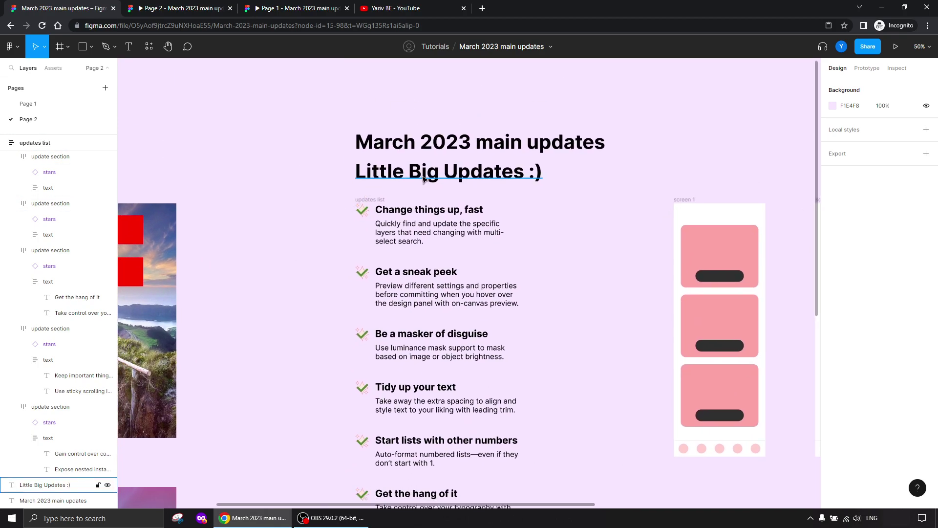